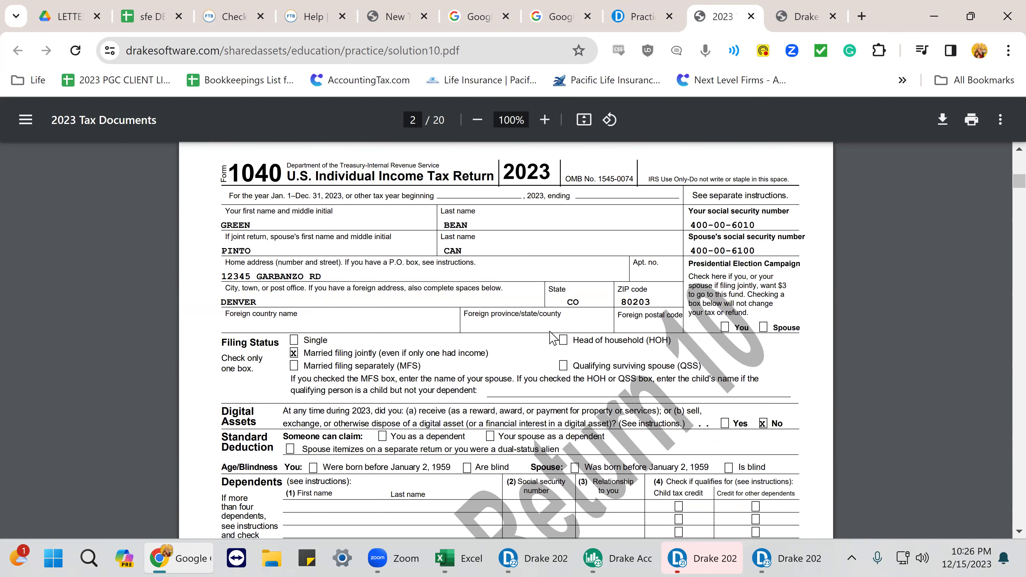
# Review both pages of Form 1040 in the Practice Return 10 solution, covering filing status, income, taxes, payments and signatures
pyautogui.scroll(-6, 569, 368)
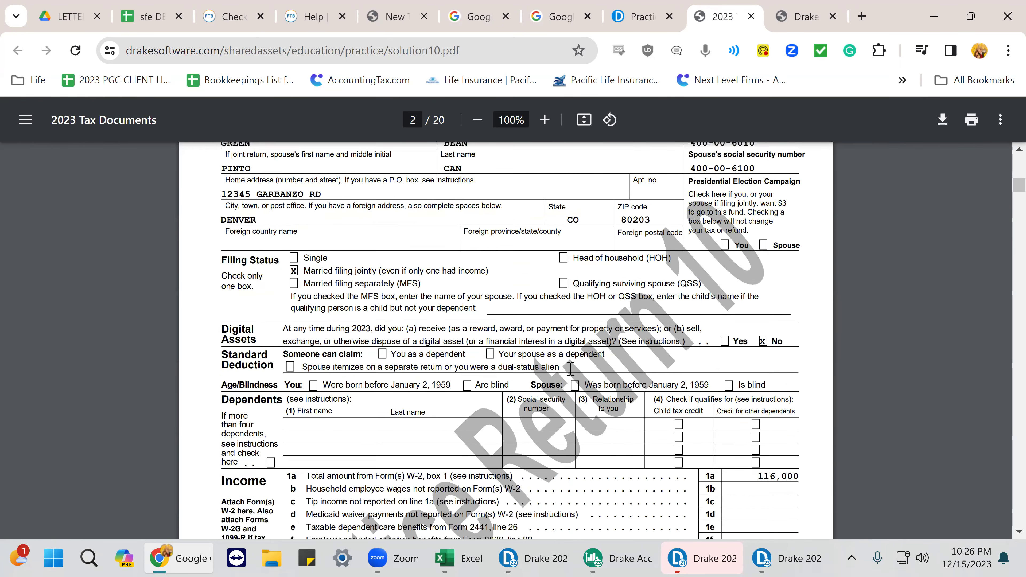
pyautogui.scroll(-2, 769, 230)
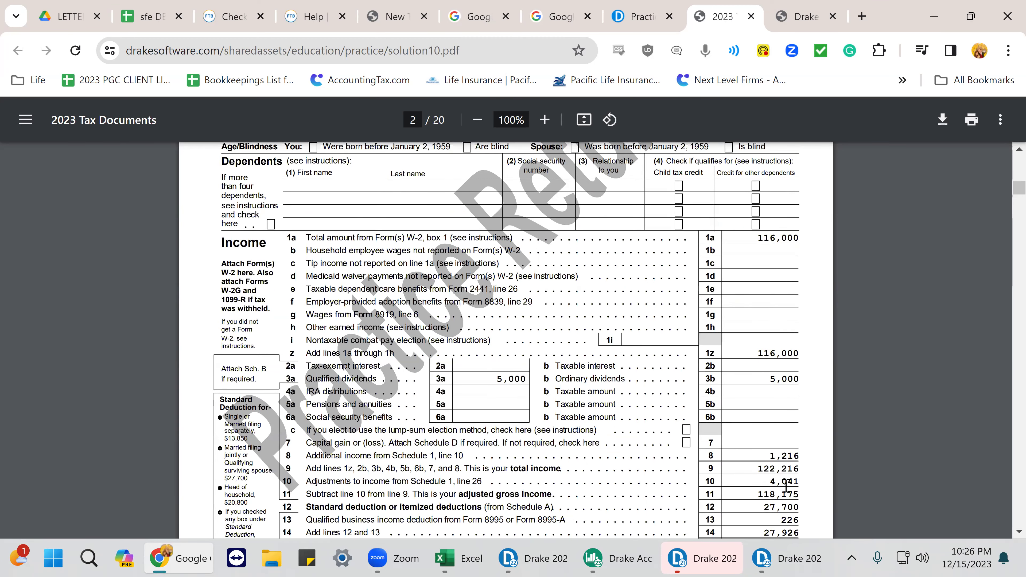
pyautogui.scroll(-6, 618, 388)
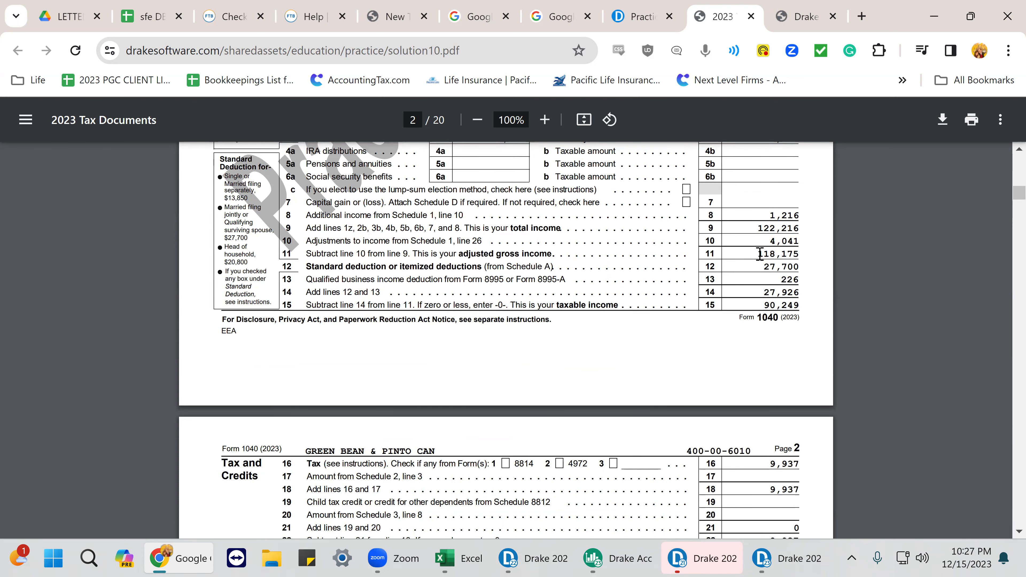
pyautogui.scroll(-6, 760, 253)
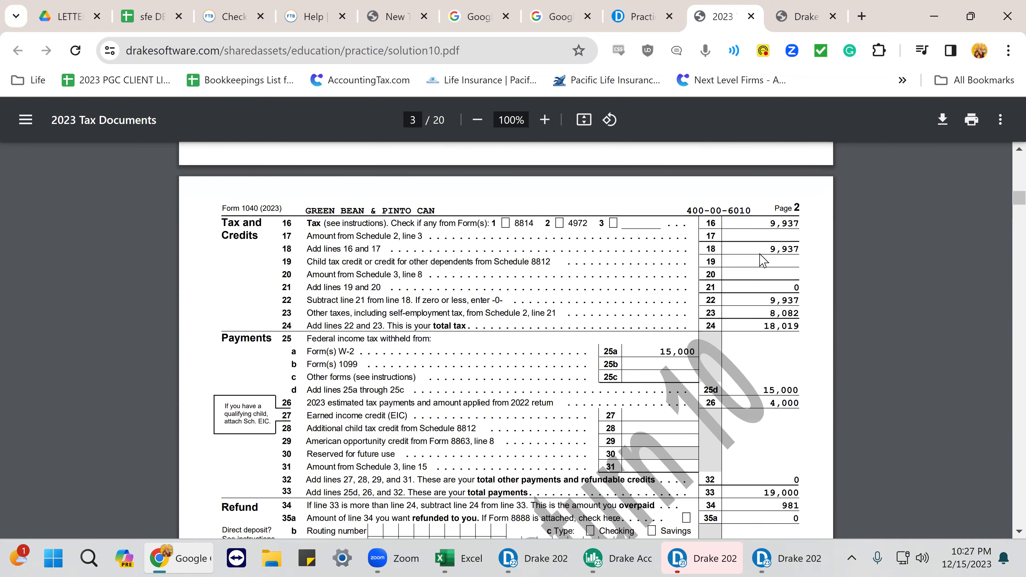
pyautogui.scroll(-6, 761, 259)
pyautogui.scroll(4, 760, 259)
pyautogui.scroll(-8, 763, 261)
pyautogui.scroll(-2, 760, 259)
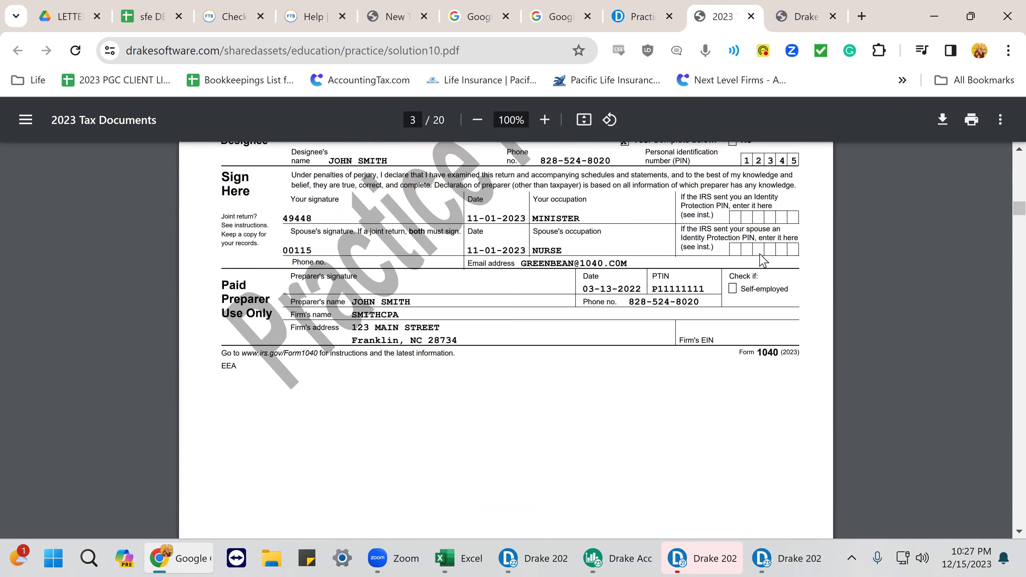
# Examine Schedule 1 of the solution for the business income and the deductible part of self-employment tax
pyautogui.scroll(-9, 755, 260)
pyautogui.scroll(-4, 752, 261)
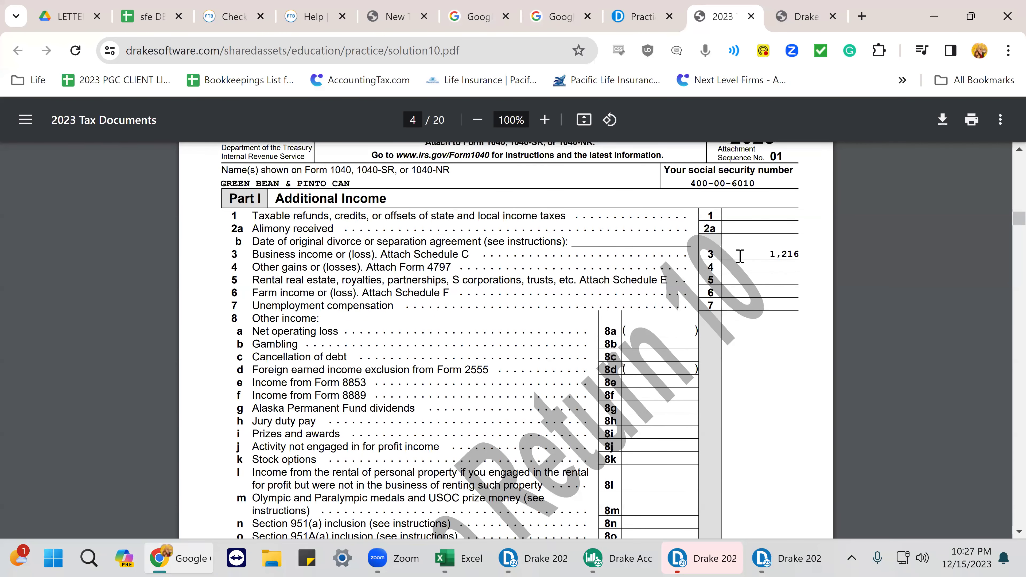
pyautogui.moveTo(771, 250); pyautogui.dragTo(789, 253)
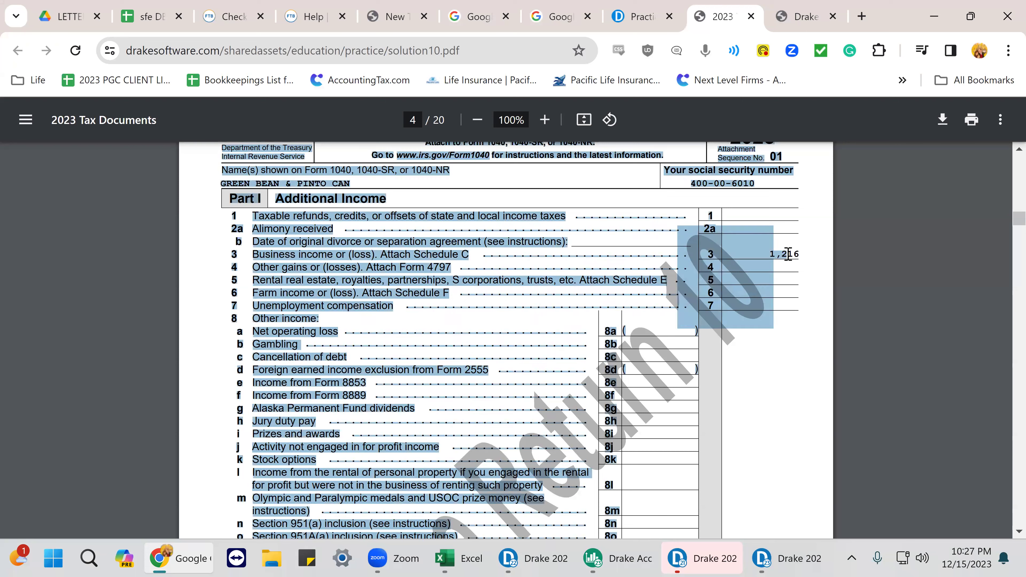
pyautogui.click(784, 322)
pyautogui.scroll(-20, 740, 314)
pyautogui.scroll(-3, 741, 311)
pyautogui.scroll(3, 742, 305)
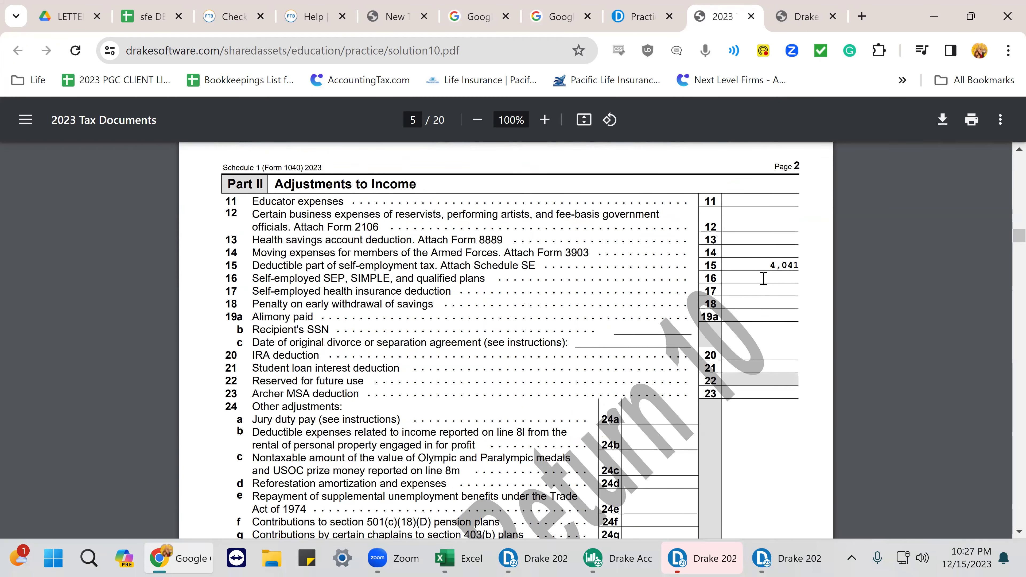
pyautogui.scroll(-15, 762, 299)
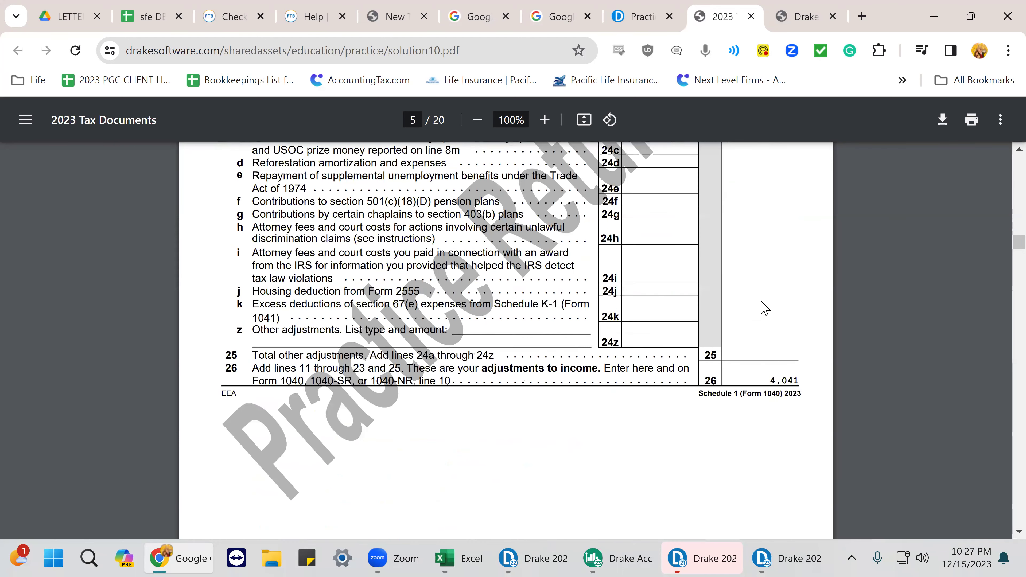
# Examine the other taxes on Schedule 2 and the dividends and foreign account answers on Schedule B
pyautogui.scroll(2, 762, 310)
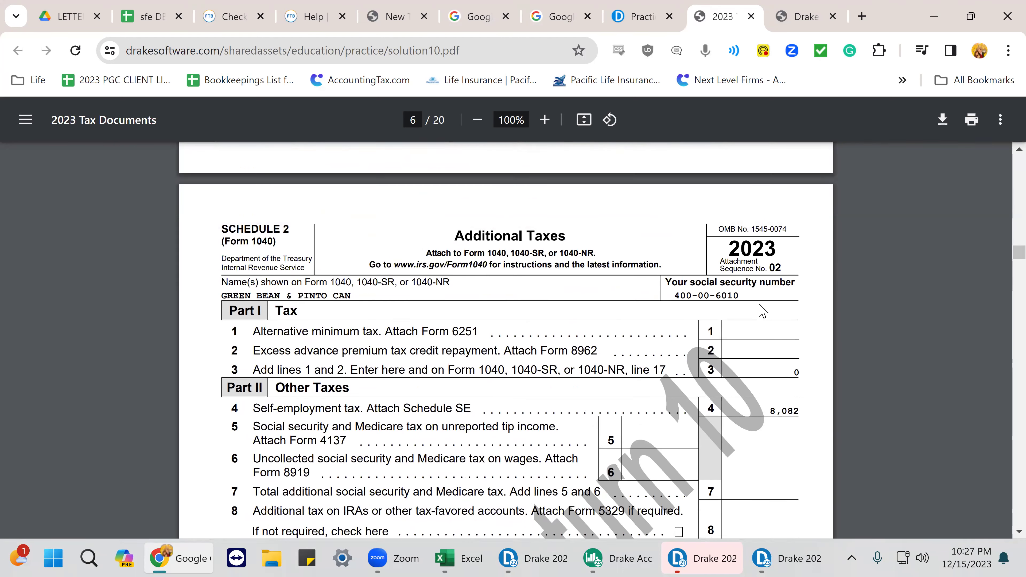
pyautogui.scroll(-2, 762, 311)
pyautogui.scroll(-18, 762, 311)
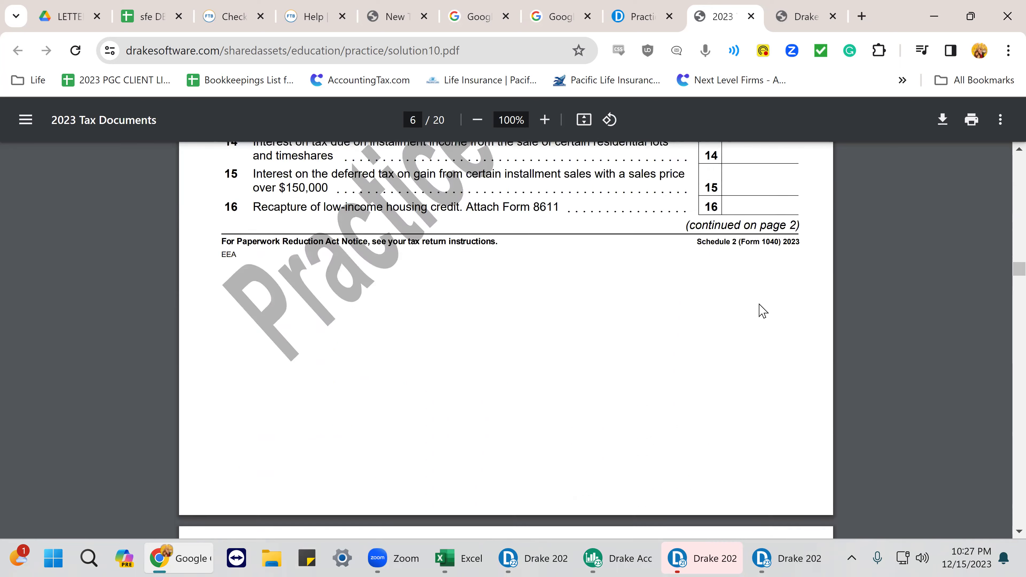
pyautogui.scroll(-15, 762, 311)
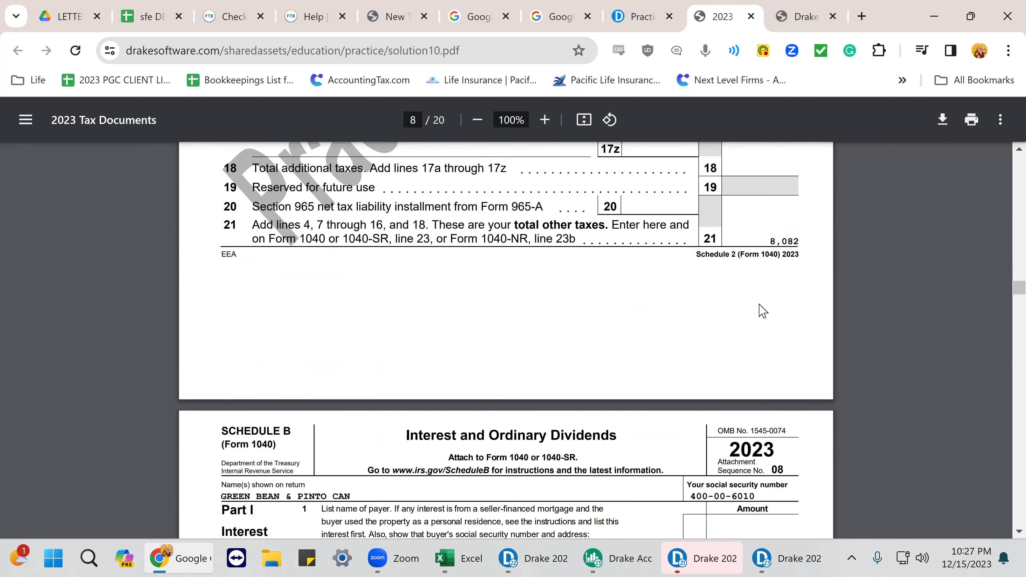
pyautogui.scroll(2, 762, 311)
pyautogui.scroll(-15, 762, 311)
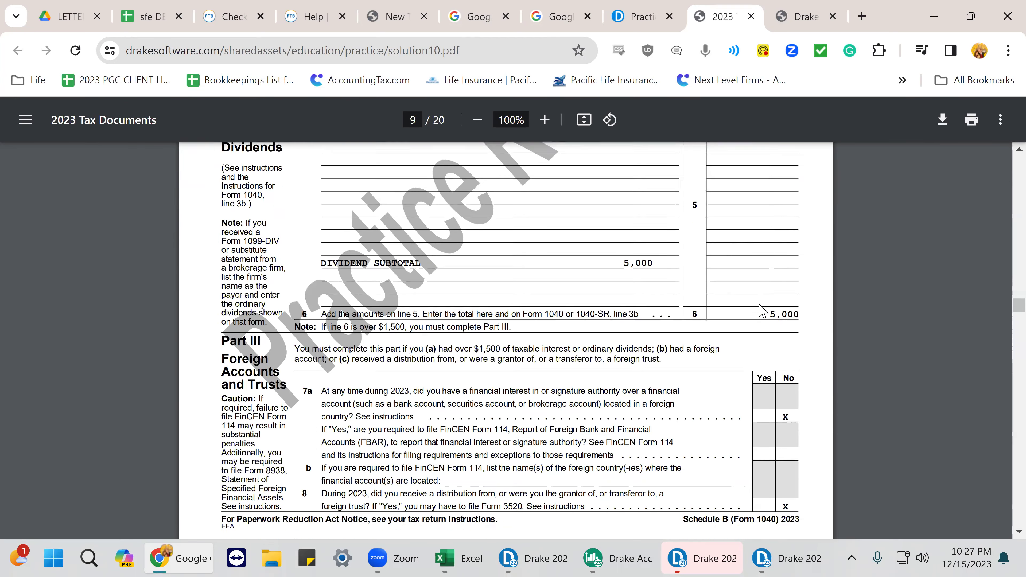
pyautogui.scroll(2, 737, 300)
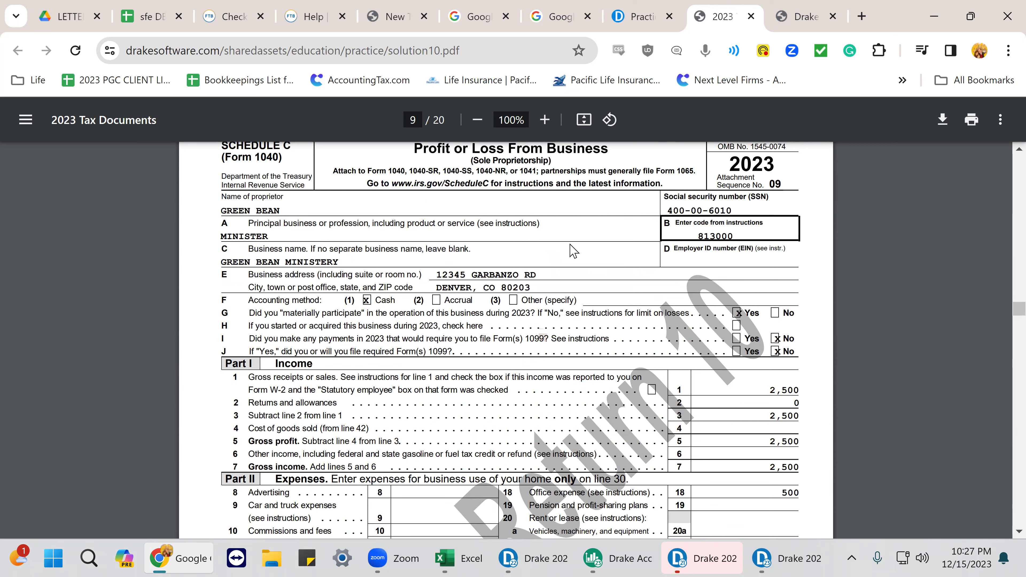
# Examine the minister's Schedule C in the solution, including business details, gross receipts, expenses and net profit
pyautogui.scroll(-5, 759, 354)
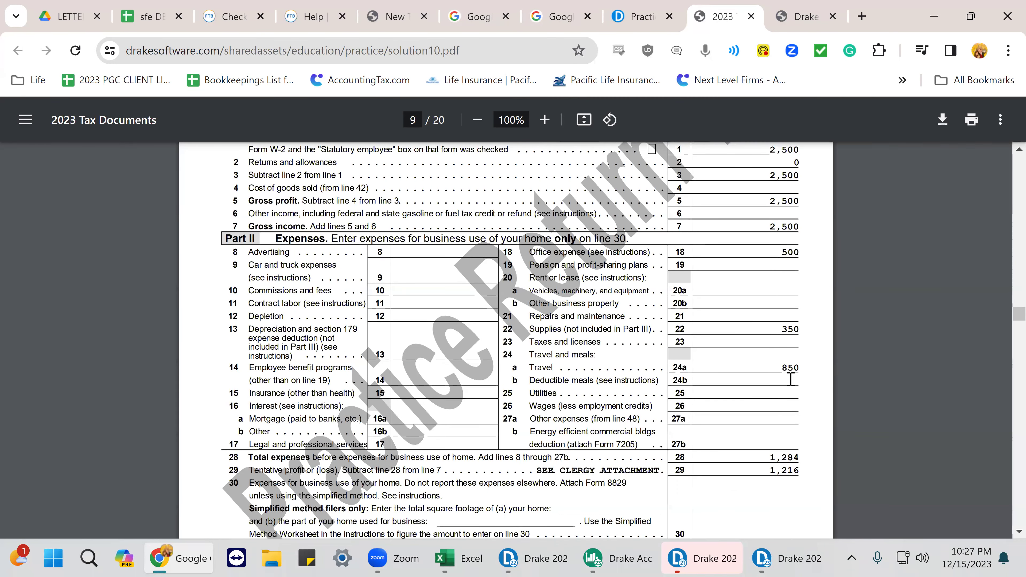
pyautogui.scroll(-1, 791, 390)
pyautogui.scroll(-5, 791, 390)
pyautogui.scroll(11, 790, 378)
pyautogui.scroll(5, 791, 377)
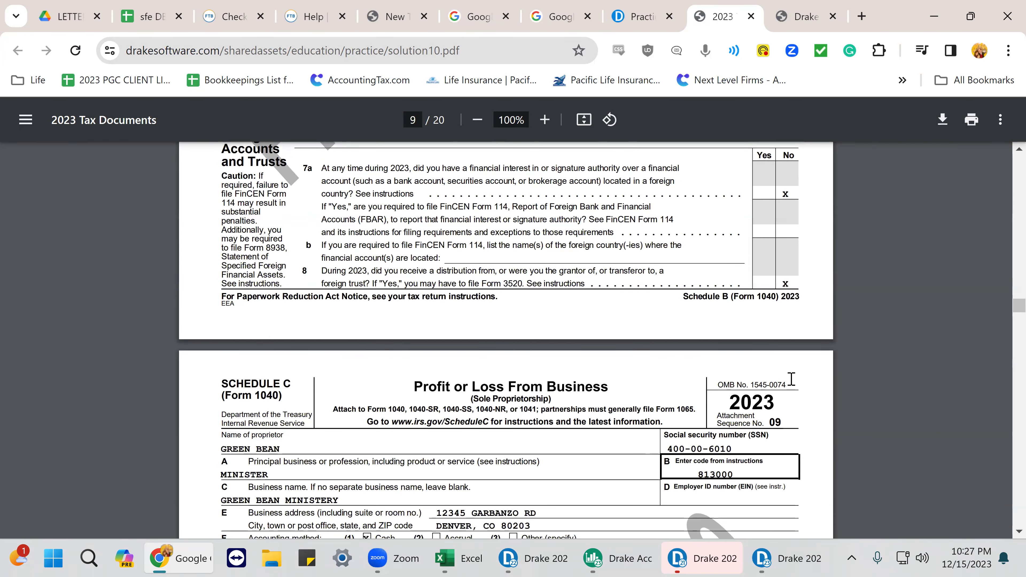
pyautogui.scroll(-4, 791, 380)
pyautogui.scroll(-8, 791, 378)
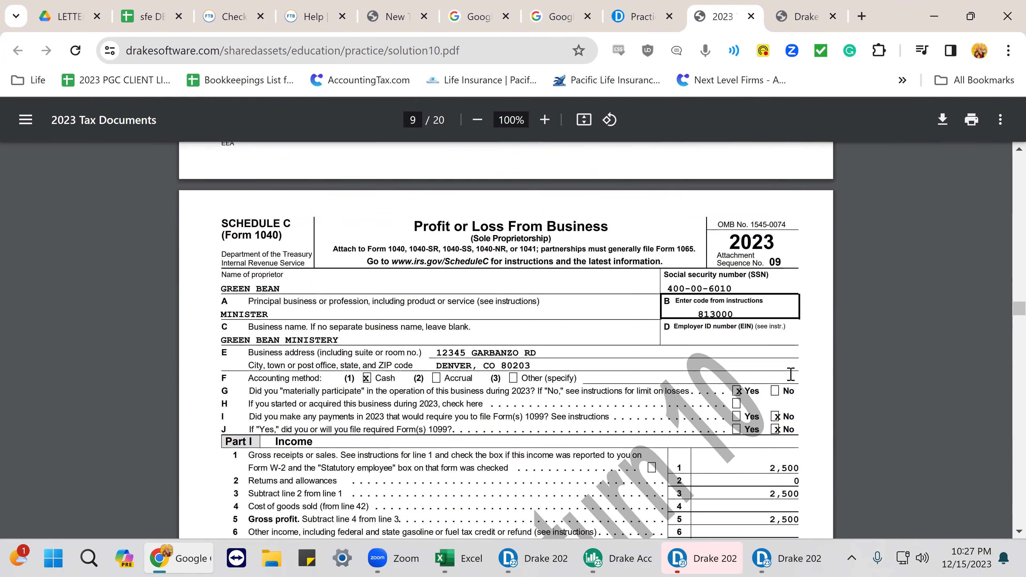
pyautogui.scroll(-18, 791, 374)
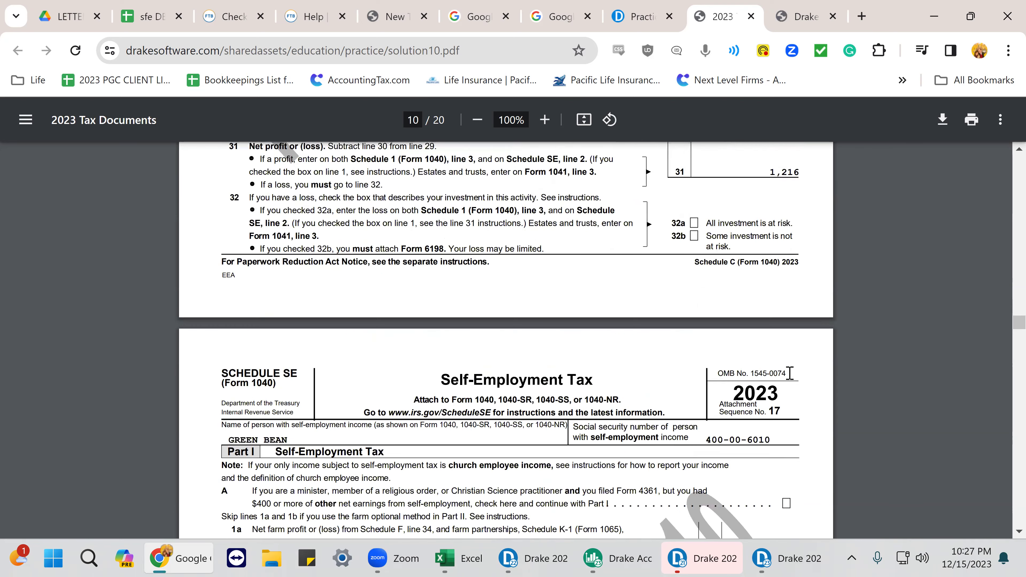
# Examine Schedule SE, Form 8995 and the 1040-ES payment schedule and voucher in the solution
pyautogui.scroll(-6, 790, 373)
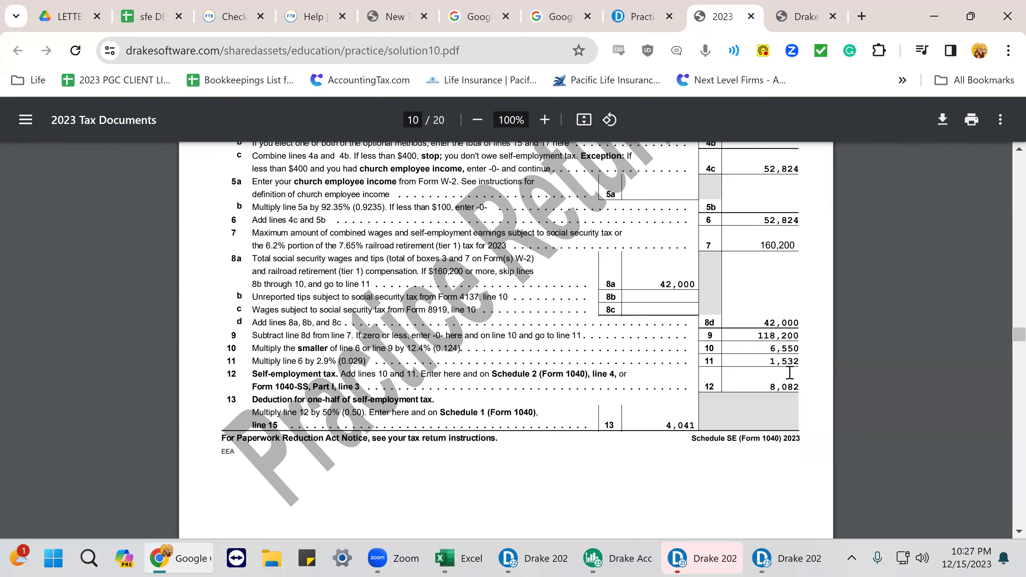
pyautogui.scroll(8, 790, 372)
pyautogui.scroll(2, 792, 373)
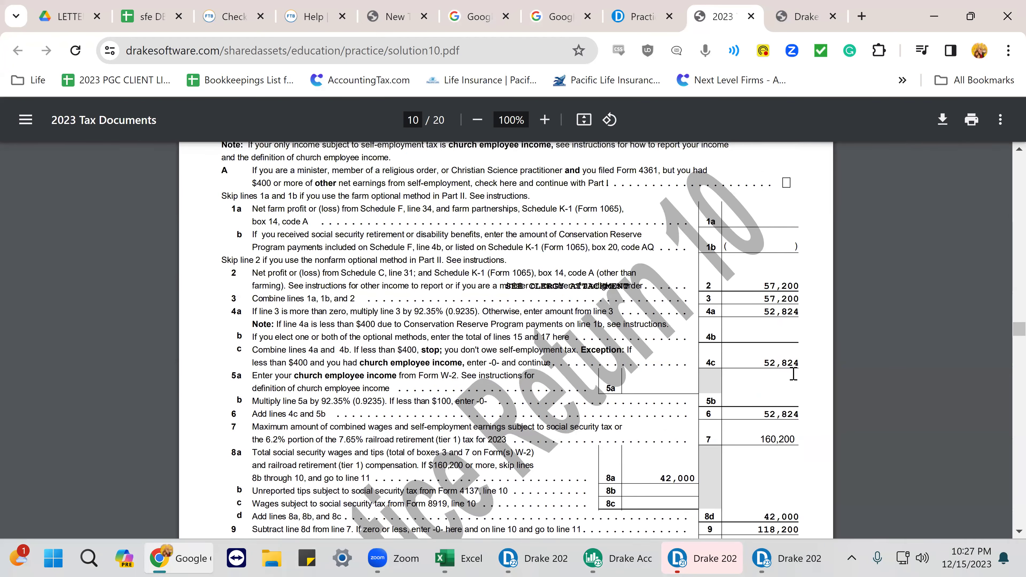
pyautogui.scroll(-20, 793, 374)
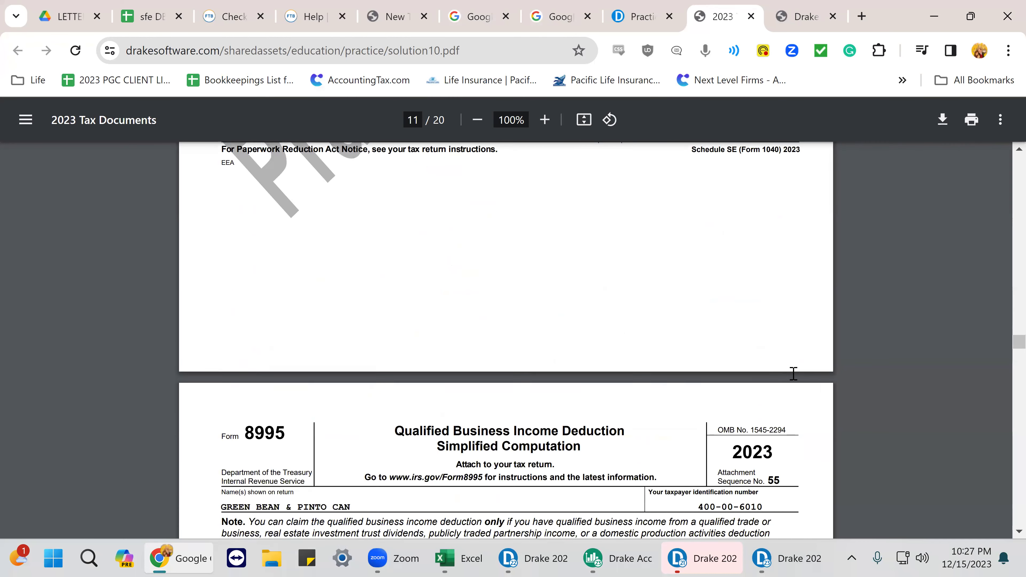
pyautogui.scroll(-4, 793, 374)
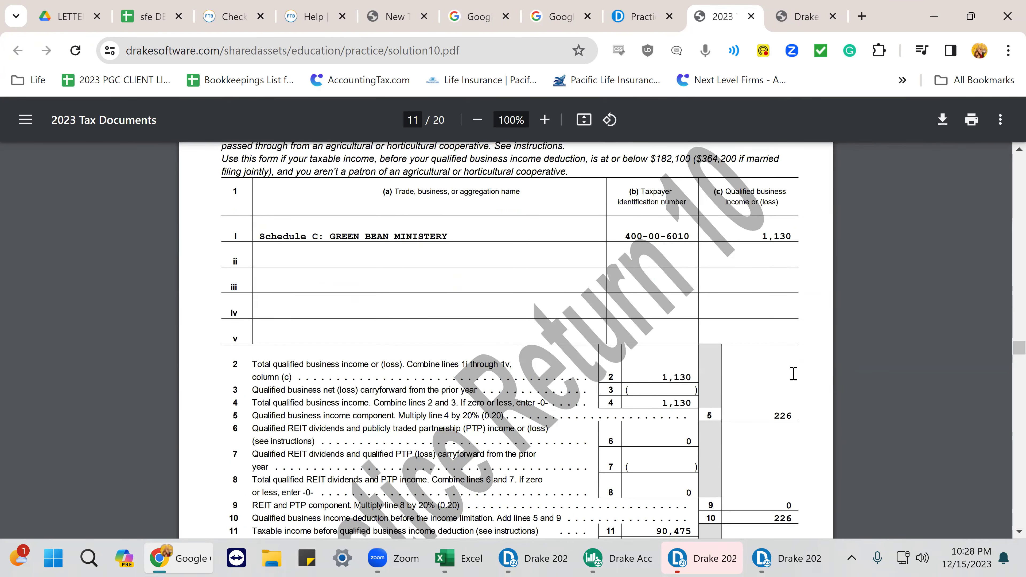
pyautogui.scroll(-20, 793, 374)
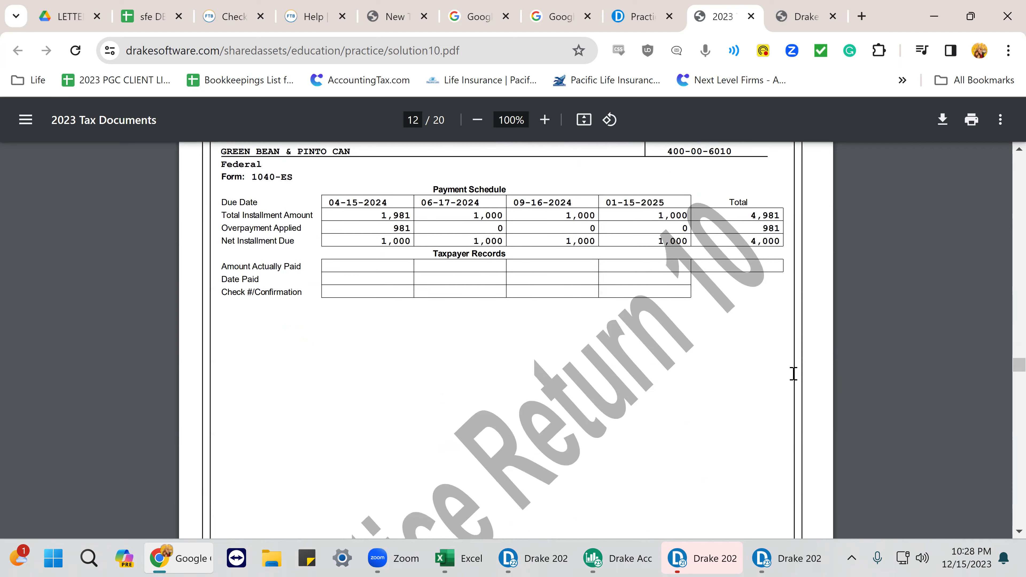
pyautogui.scroll(-12, 793, 374)
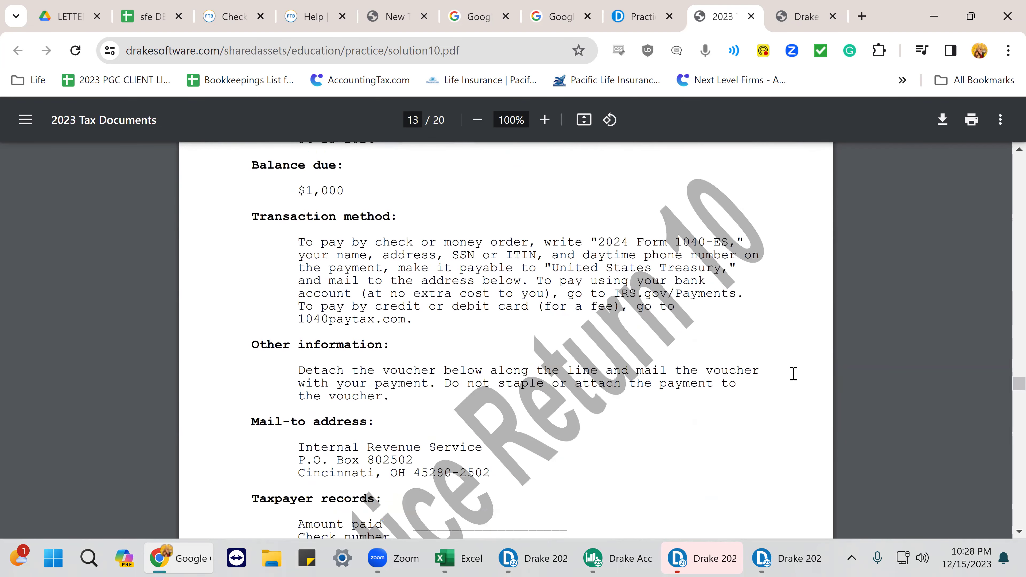
pyautogui.scroll(20, 780, 364)
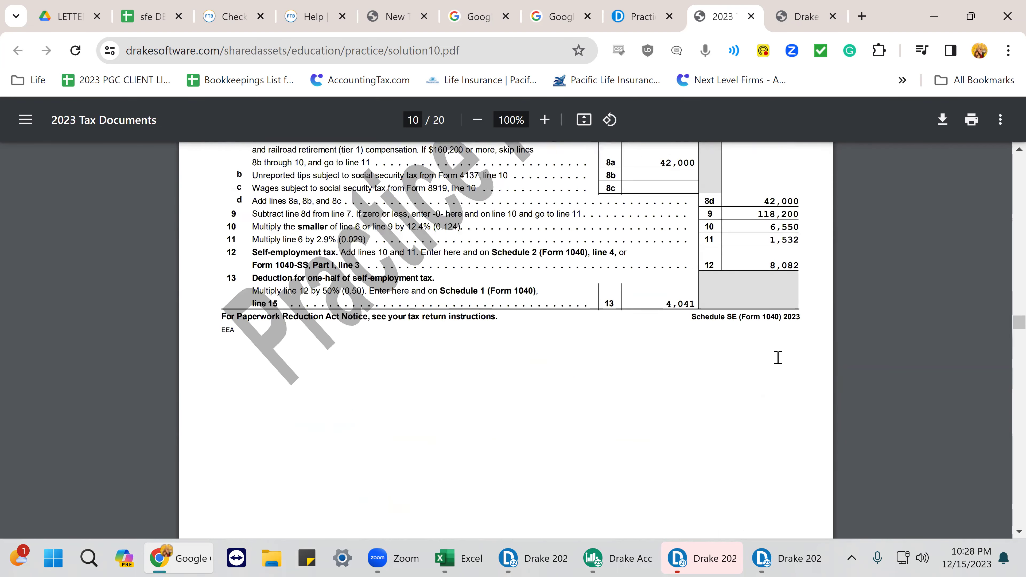
pyautogui.scroll(10, 831, 172)
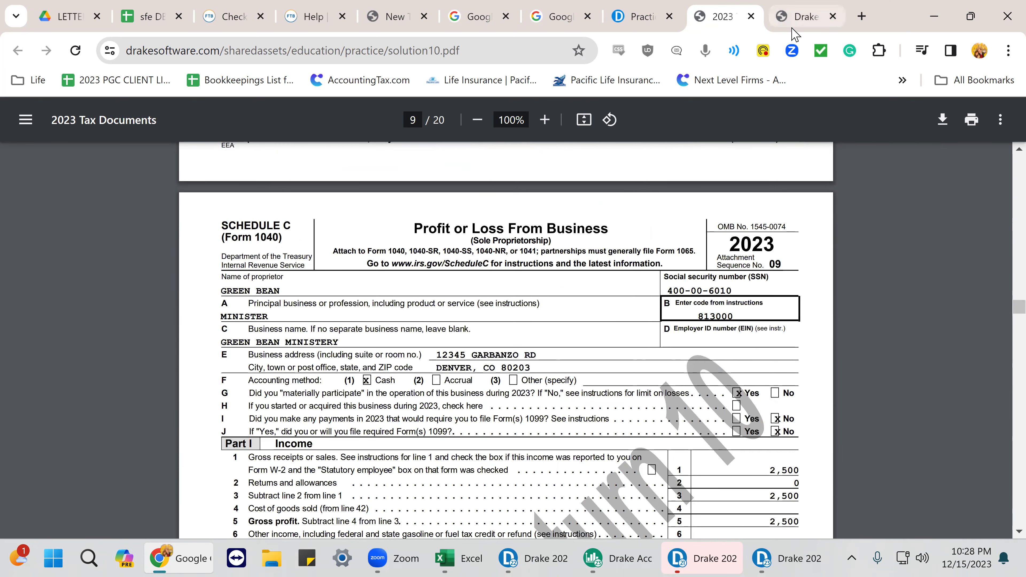
# Switch to the Drake Tax Practice Return 10 instructions PDF and place it side by side with Drake 2023 Tax Software
pyautogui.click(800, 17)
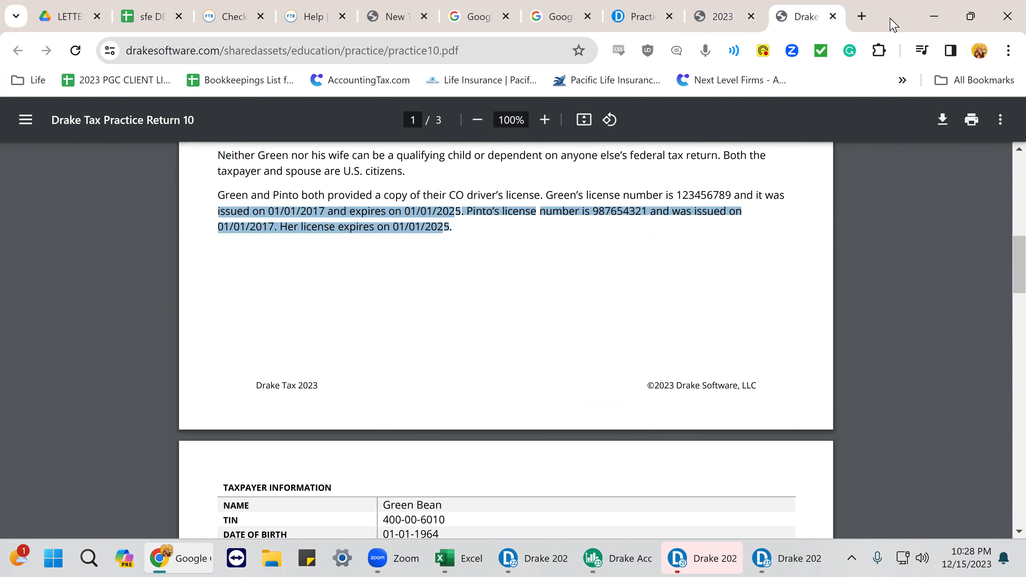
pyautogui.press('super+Left')
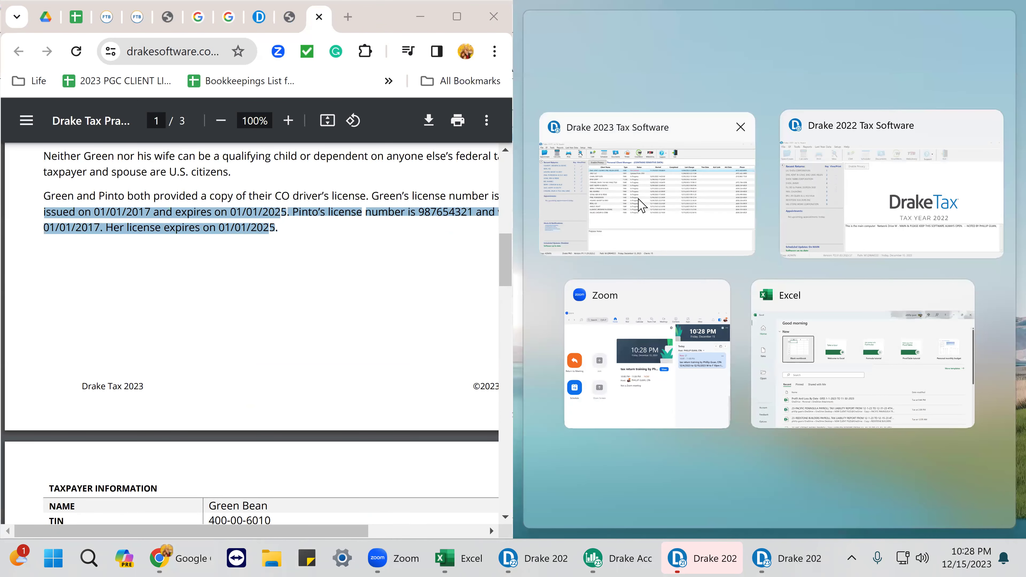
pyautogui.click(641, 205)
pyautogui.scroll(10, 302, 315)
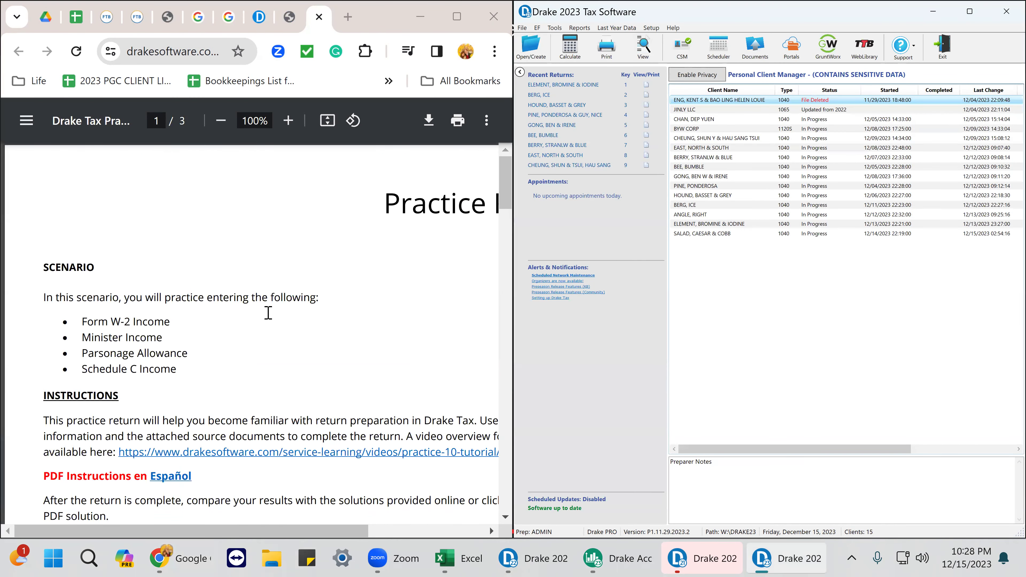
# Copy the taxpayer's TIN from the Taxpayer Information table in the practice PDF
pyautogui.scroll(-15, 269, 313)
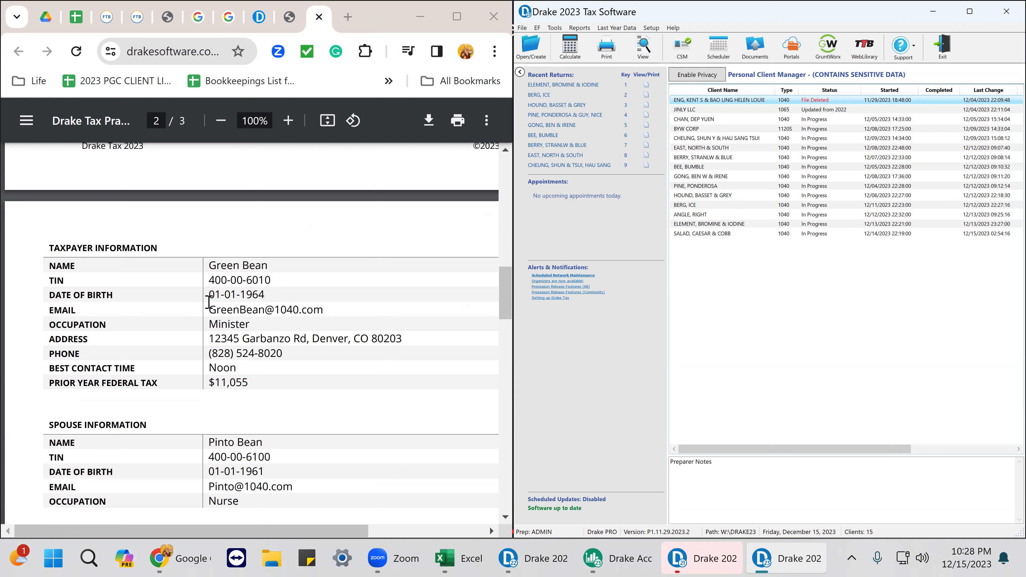
pyautogui.moveTo(276, 278); pyautogui.dragTo(207, 278)
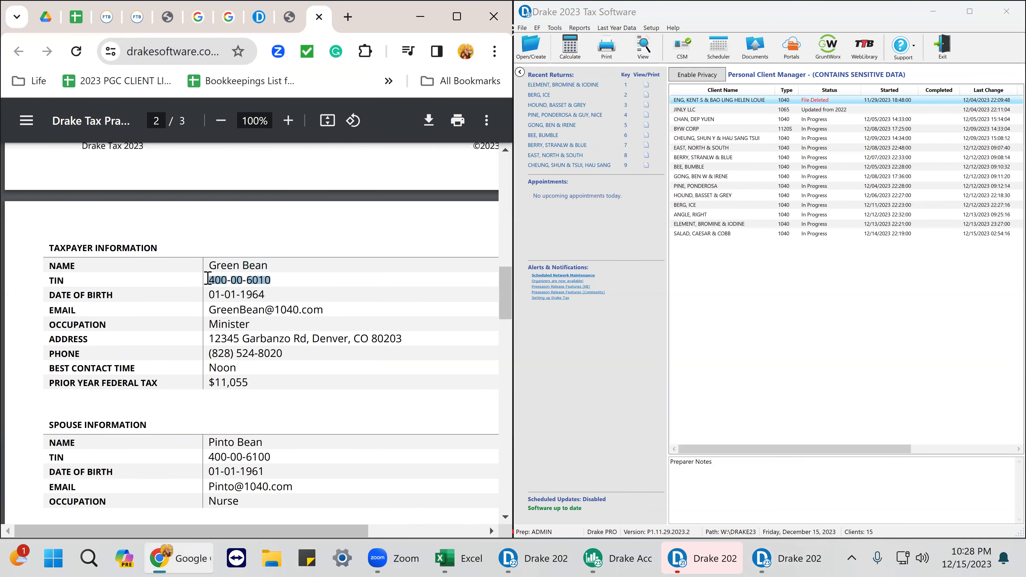
pyautogui.rightClick(237, 284)
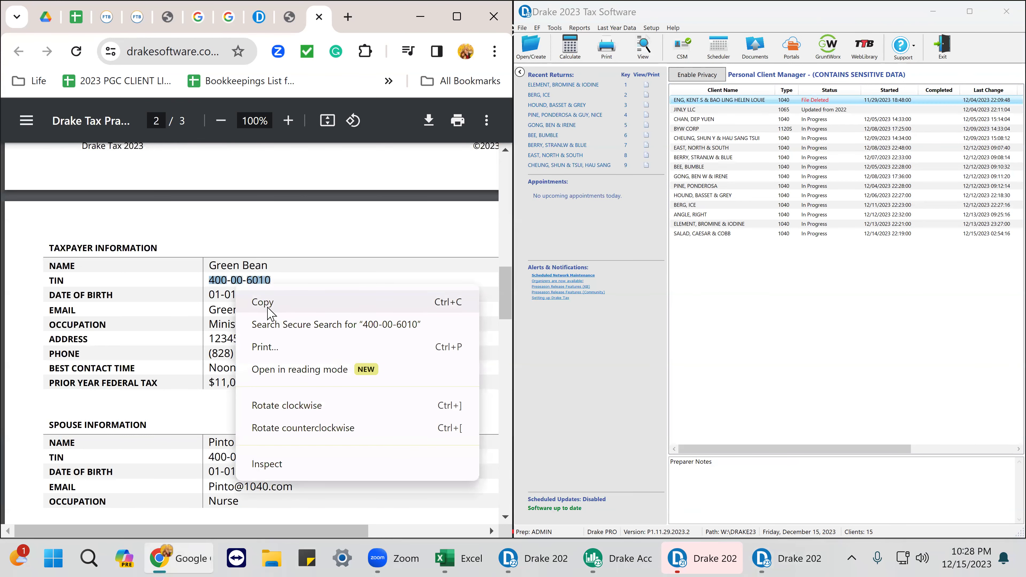
pyautogui.click(259, 299)
# Open the return for the copied TIN in Drake 2023 and update the 1040 from 2022, keeping every update option selected
pyautogui.click(531, 47)
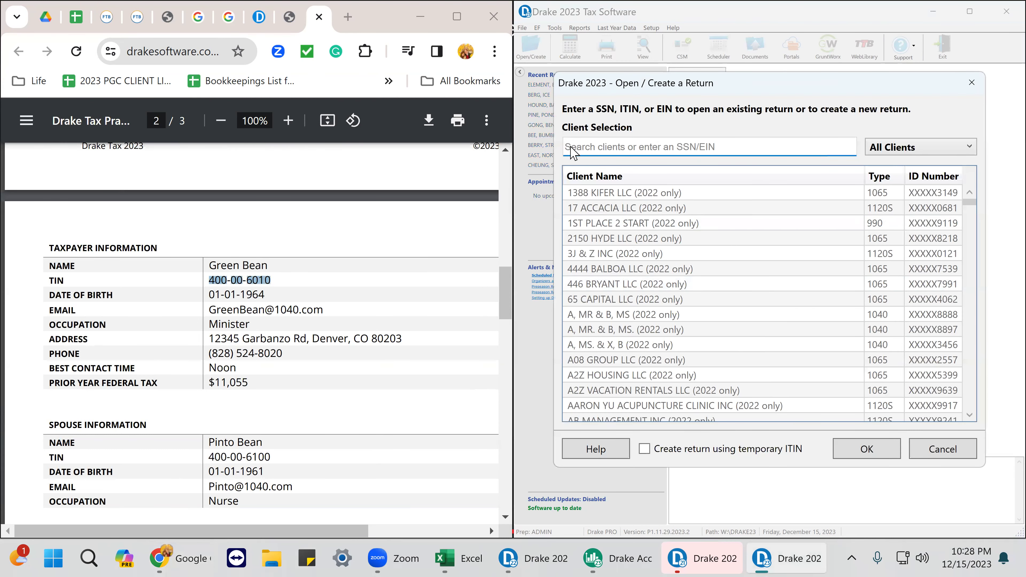
pyautogui.rightClick(572, 151)
pyautogui.click(612, 213)
pyautogui.click(852, 452)
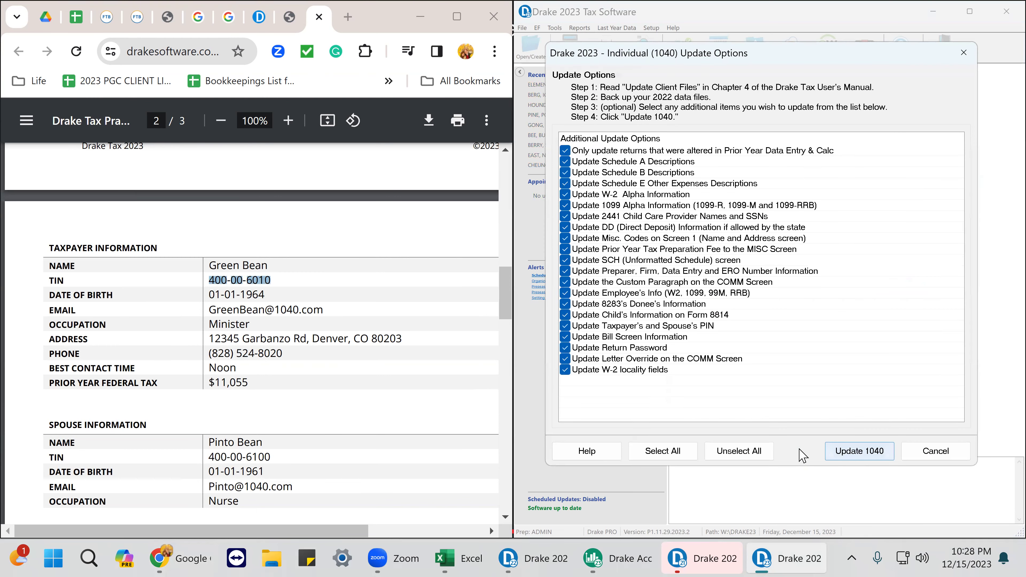
pyautogui.click(860, 451)
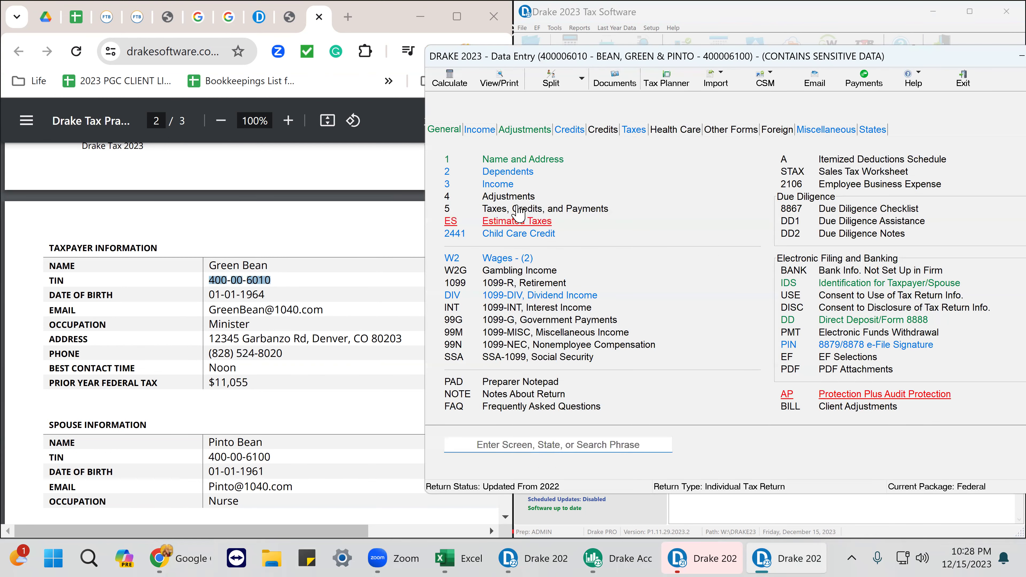
# Open the Name and Address screen and remove the review flags from the taxpayer's and spouse's SSN fields
pyautogui.click(543, 159)
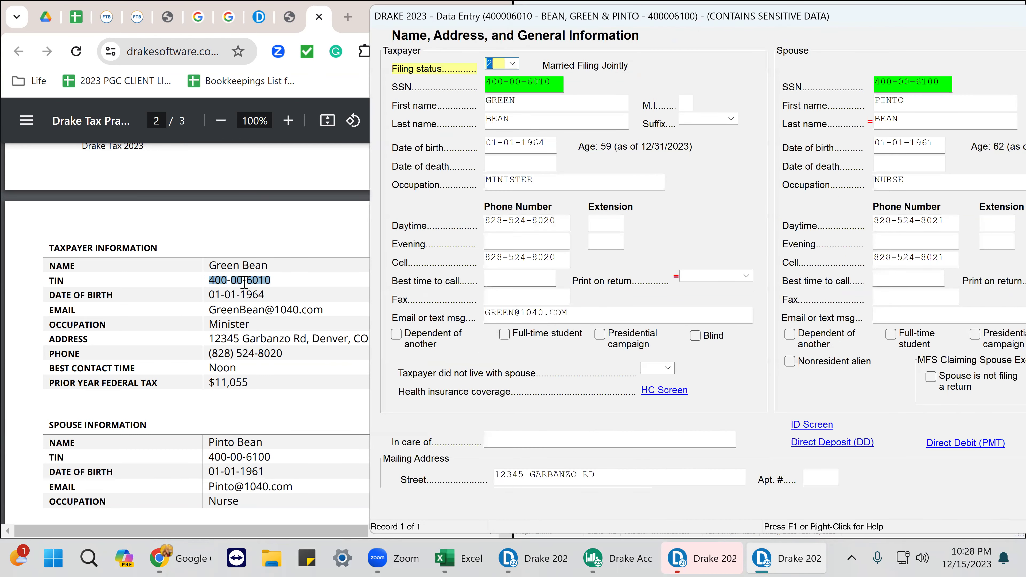
pyautogui.scroll(-2, 244, 282)
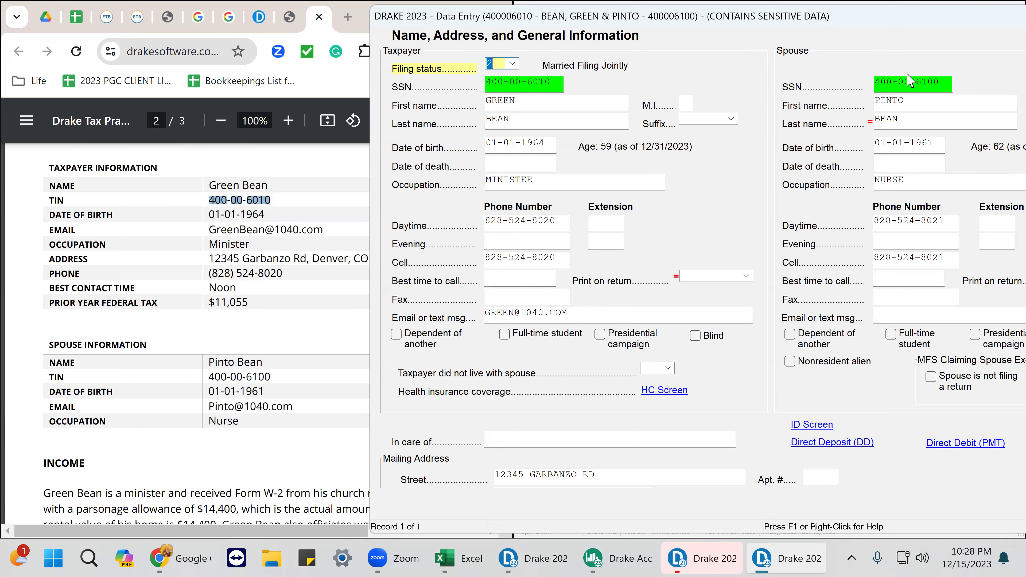
pyautogui.click(541, 84)
pyautogui.rightClick(541, 84)
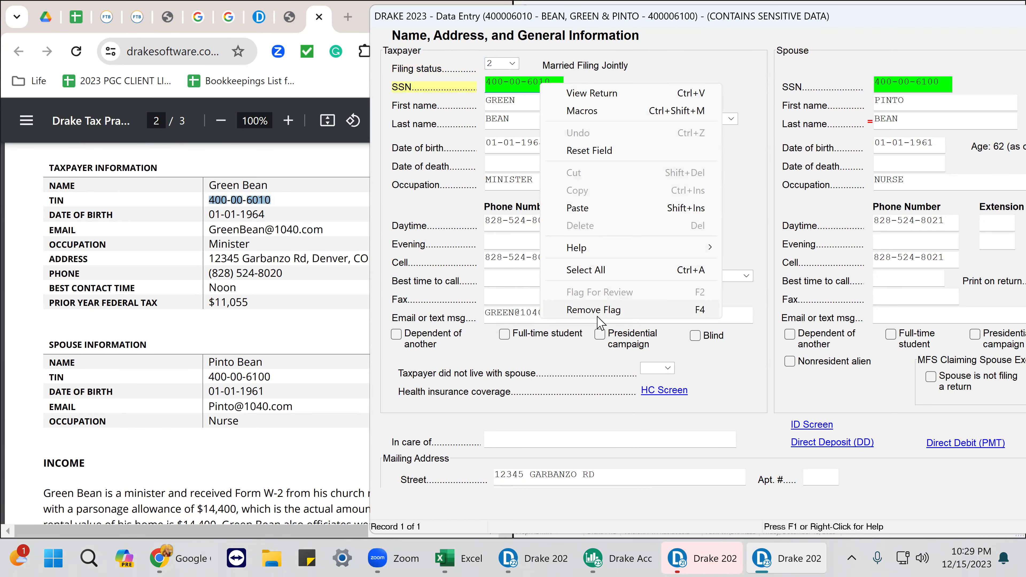
pyautogui.click(598, 364)
pyautogui.click(916, 83)
pyautogui.rightClick(915, 84)
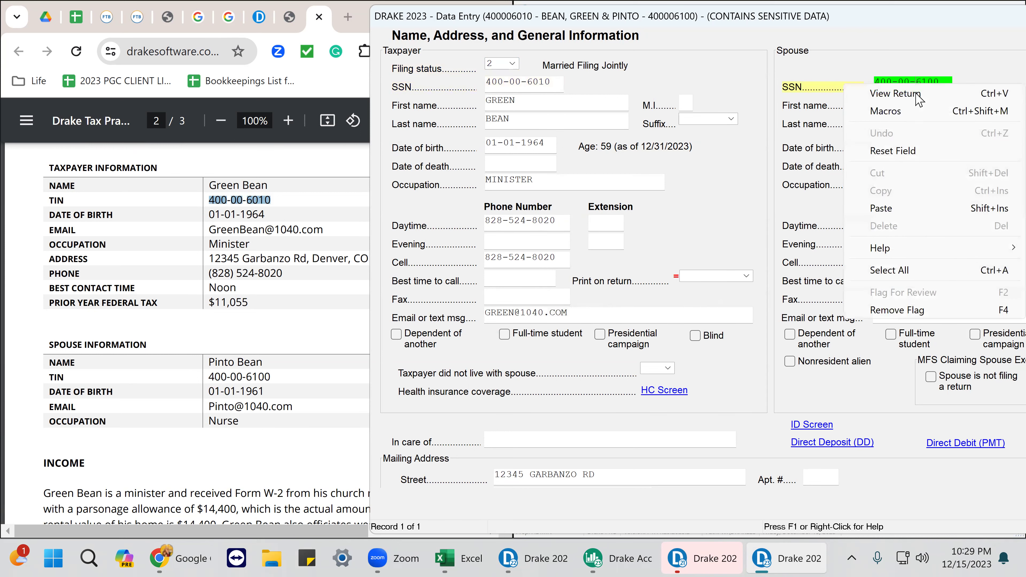
pyautogui.click(907, 312)
# Set the full-year minimum essential coverage question to Y on the health care screen, and return to the Name and Address screen
pyautogui.scroll(-1, 752, 268)
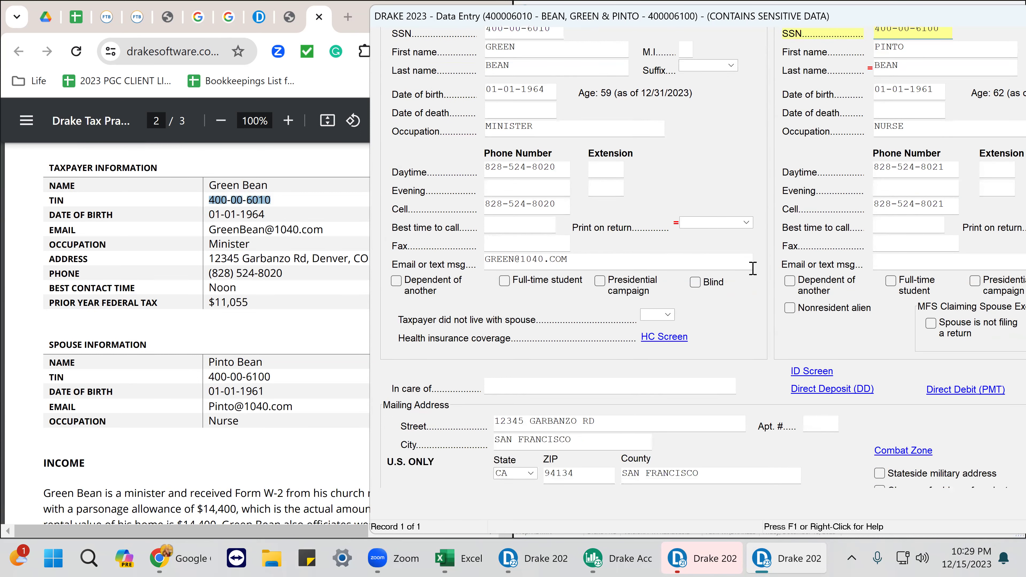
pyautogui.scroll(-1, 753, 268)
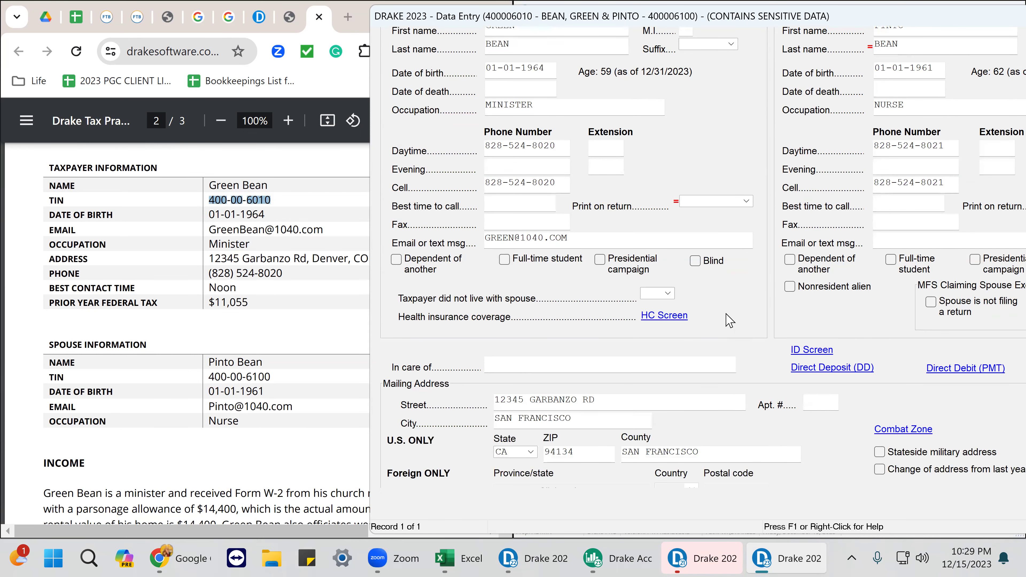
pyautogui.click(679, 317)
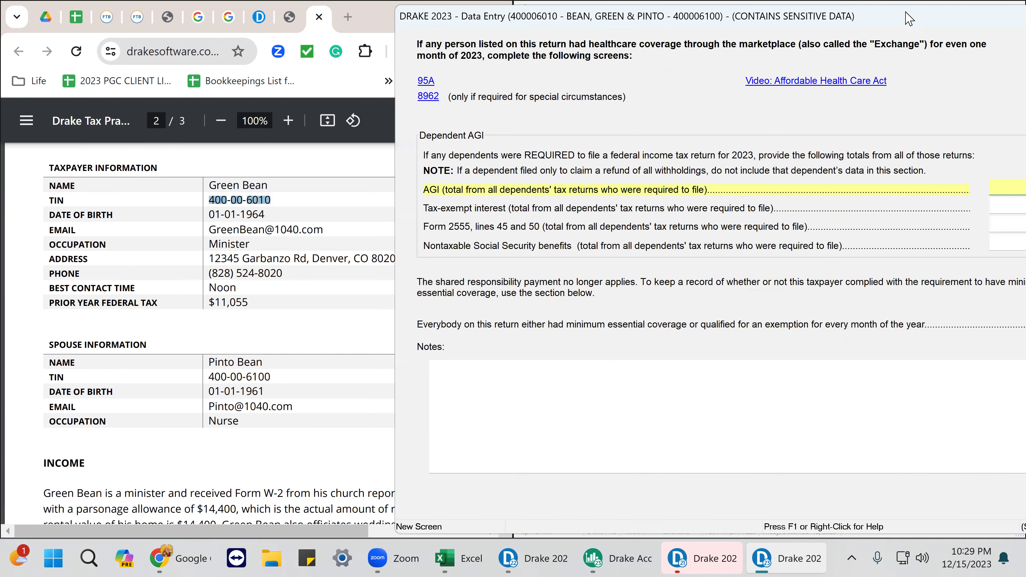
pyautogui.moveTo(908, 18); pyautogui.dragTo(846, 24)
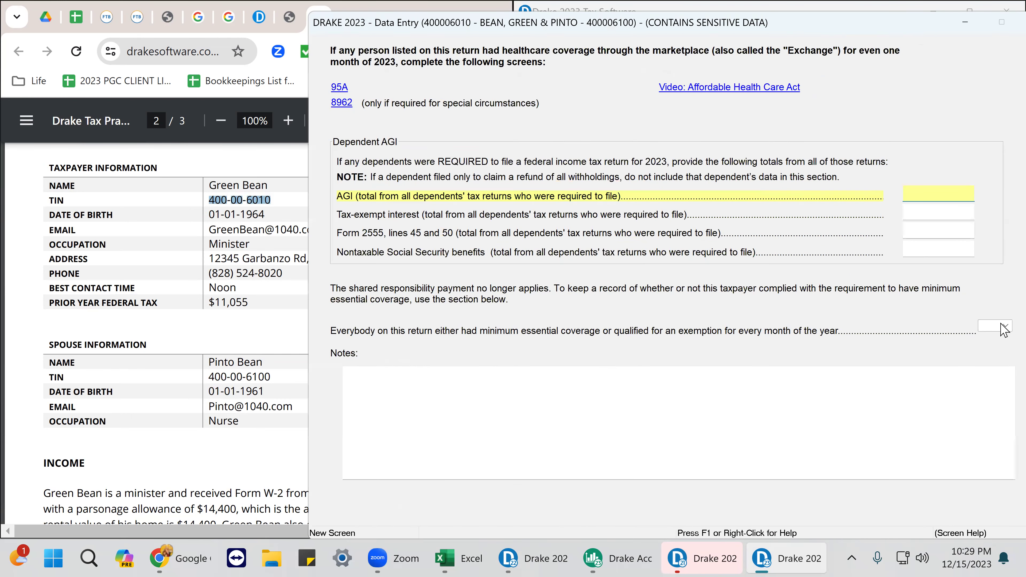
pyautogui.click(1005, 327)
pyautogui.click(993, 352)
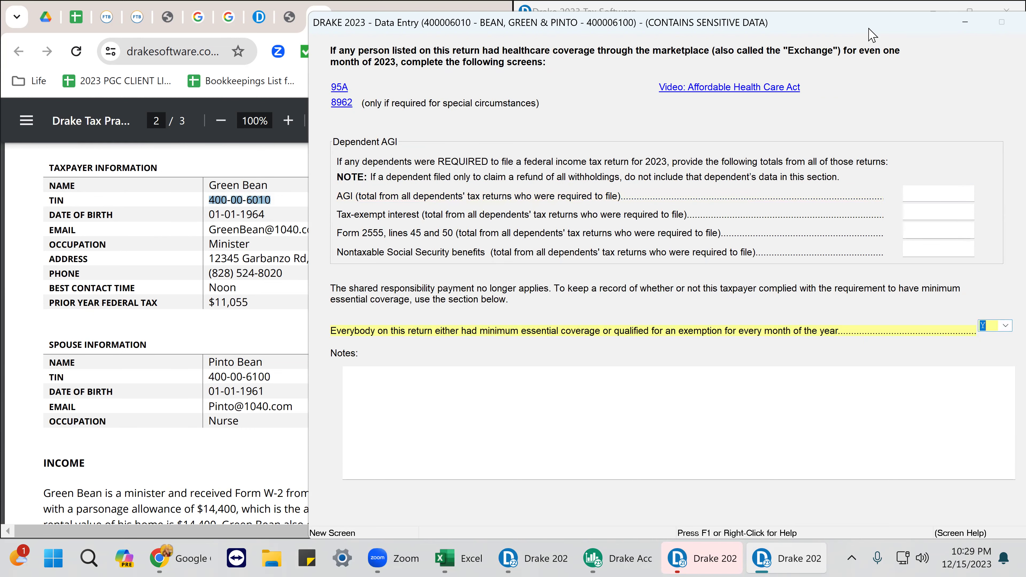
pyautogui.moveTo(868, 28); pyautogui.dragTo(820, 30)
pyautogui.click(992, 24)
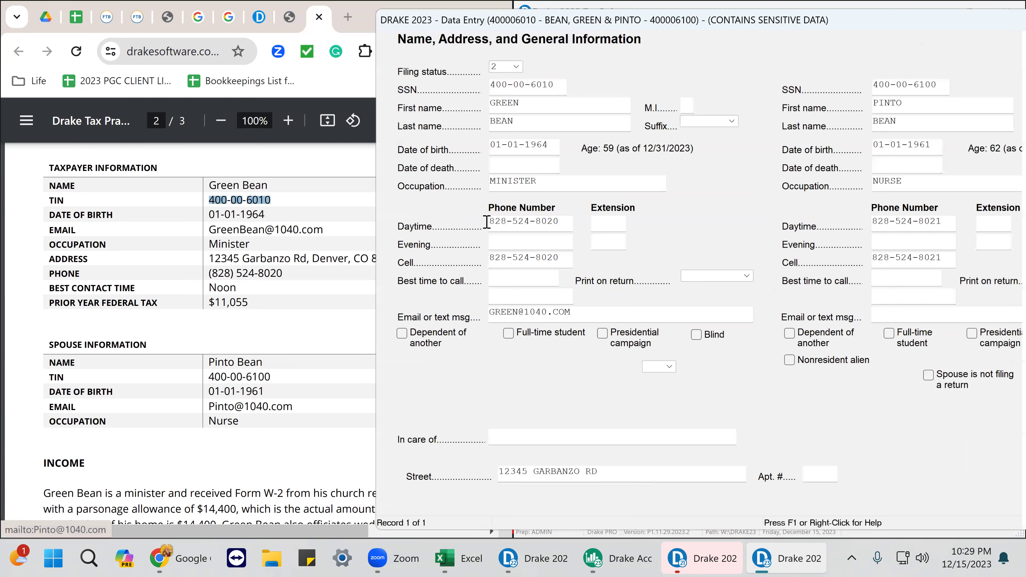
# On the ID screen, enter the taxpayer's driver's license number, state CO, issue date 01-01-2017 and expiration date 01-01-2025
pyautogui.scroll(-3, 813, 376)
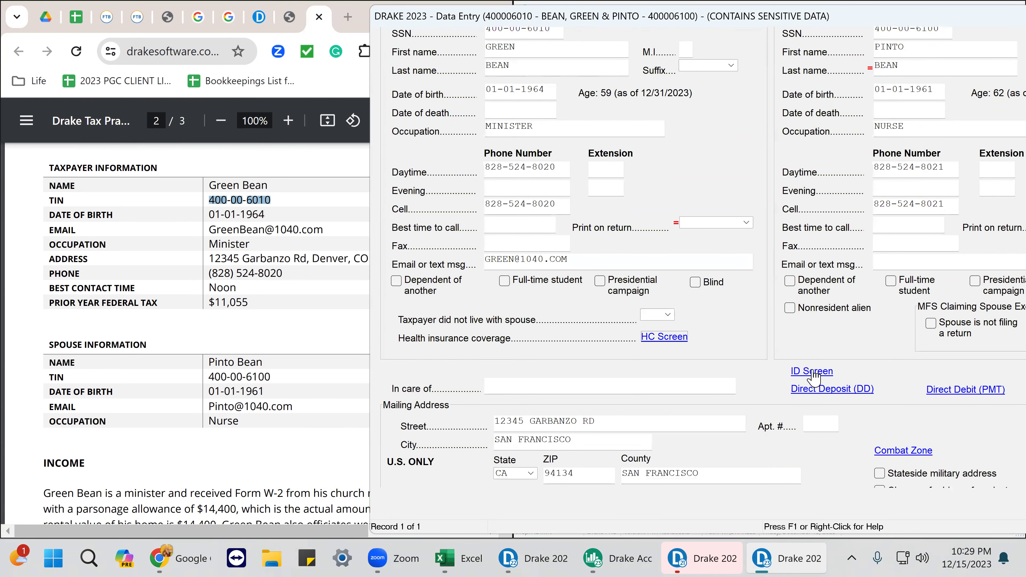
pyautogui.click(813, 373)
pyautogui.click(567, 122)
pyautogui.write('123456789')
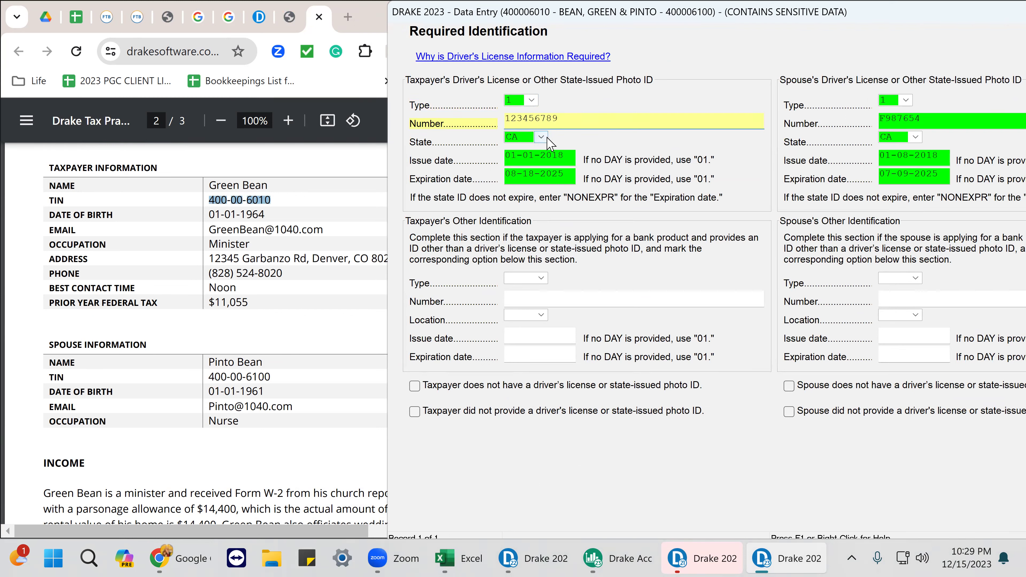
pyautogui.click(518, 137)
pyautogui.write('CO')
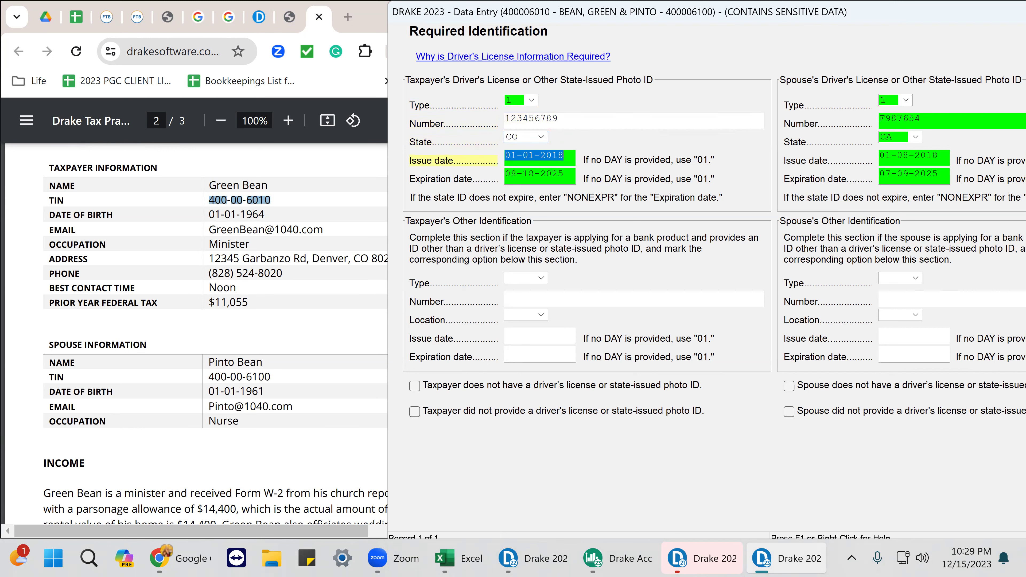
pyautogui.write('01')
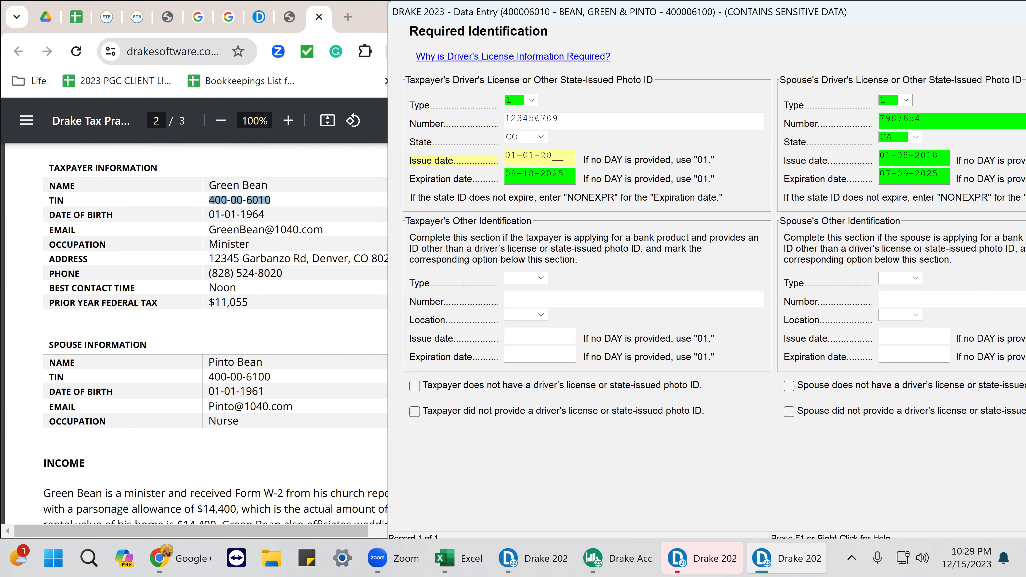
pyautogui.write('0')
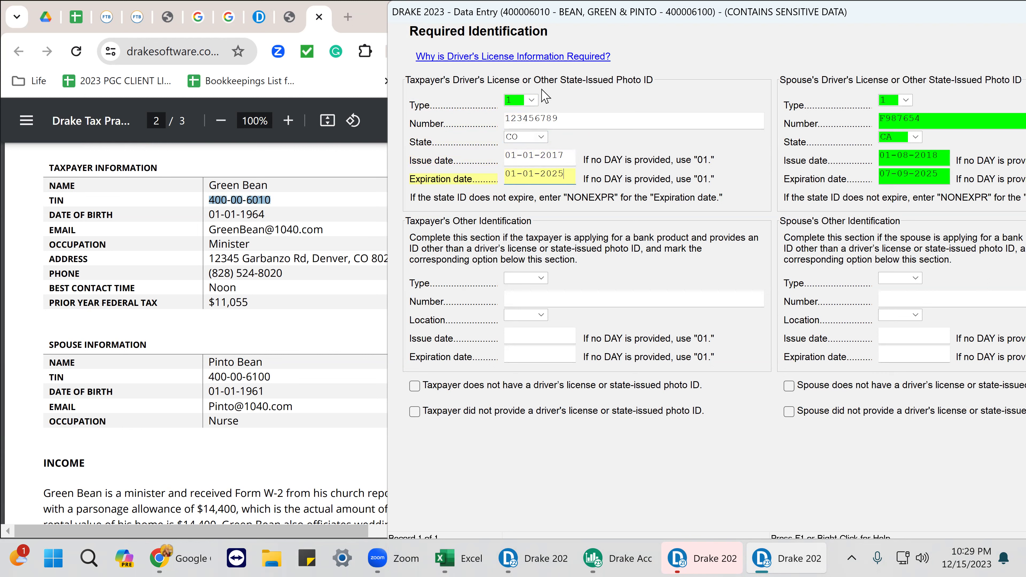
# Enter the spouse's driver's license number, state CO, issue date 01-01-2017 and expiration date 01-01-2025, and close the ID screen
pyautogui.click(896, 126)
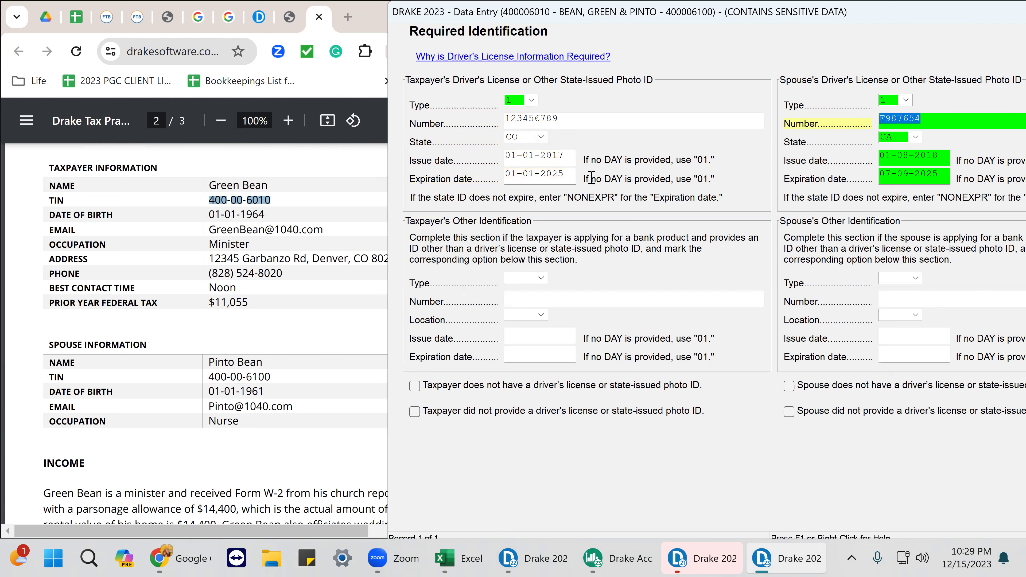
pyautogui.press('BackSpace')
pyautogui.write('987654321')
pyautogui.press('Tab')
pyautogui.write('C')
pyautogui.write('O')
pyautogui.press('Tab')
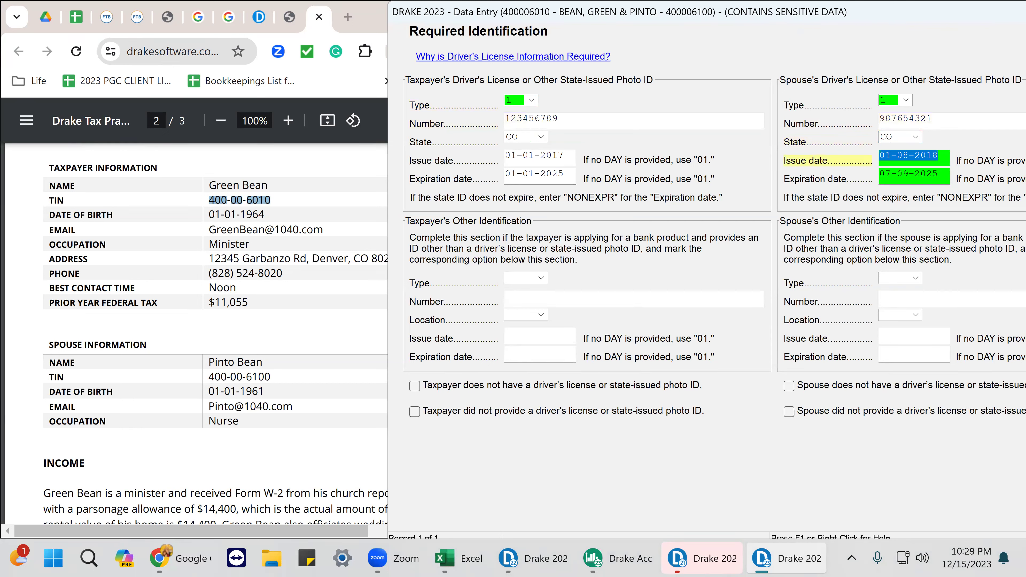
pyautogui.write('0')
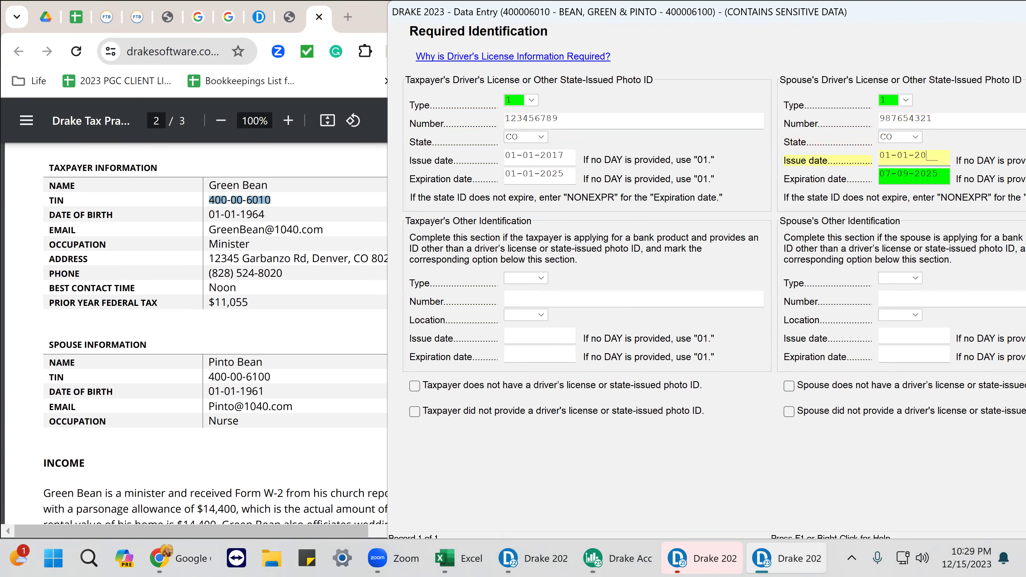
pyautogui.write('1012017')
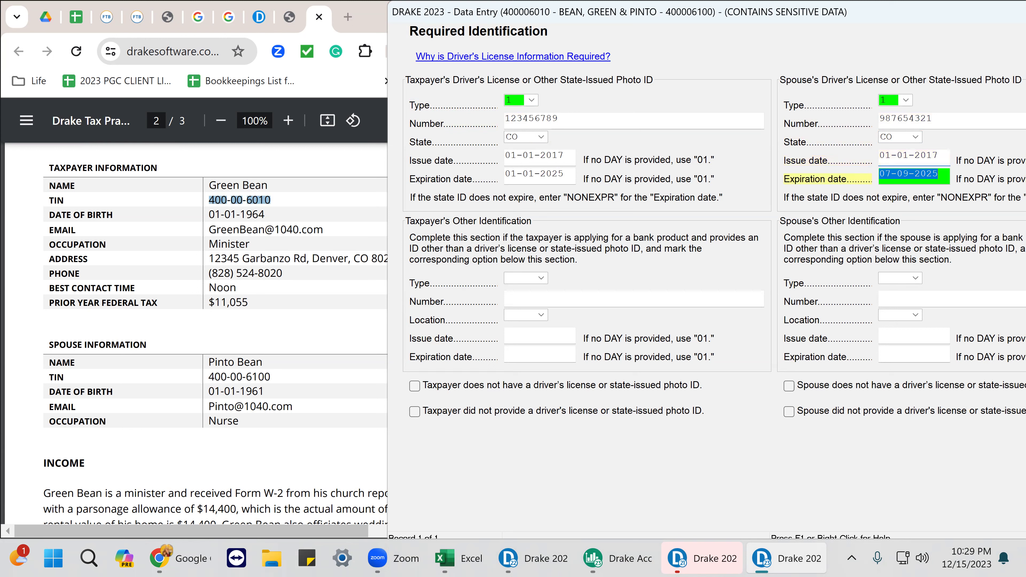
pyautogui.write('01012025')
pyautogui.moveTo(818, 12)
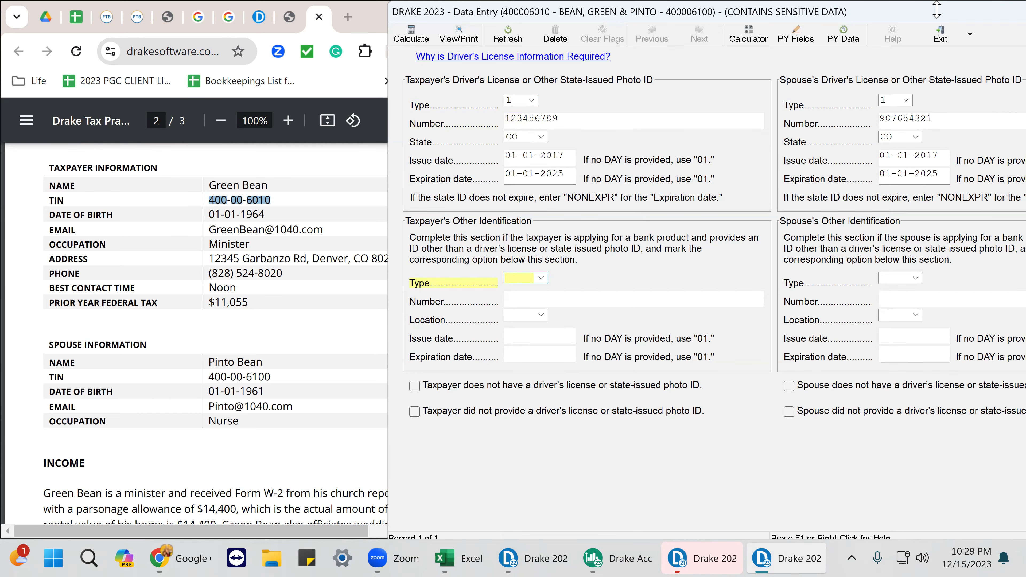
pyautogui.moveTo(915, 14); pyautogui.dragTo(812, 29)
pyautogui.click(1006, 22)
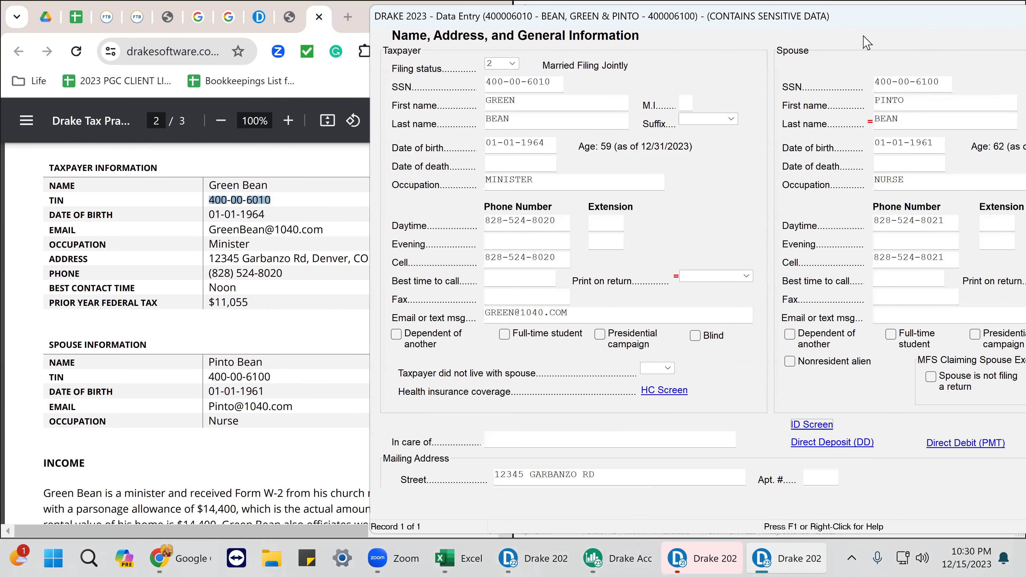
# Enter the taxpayer's ZIP code from the practice PDF in the mailing address to update the city, state and county
pyautogui.scroll(-3, 820, 202)
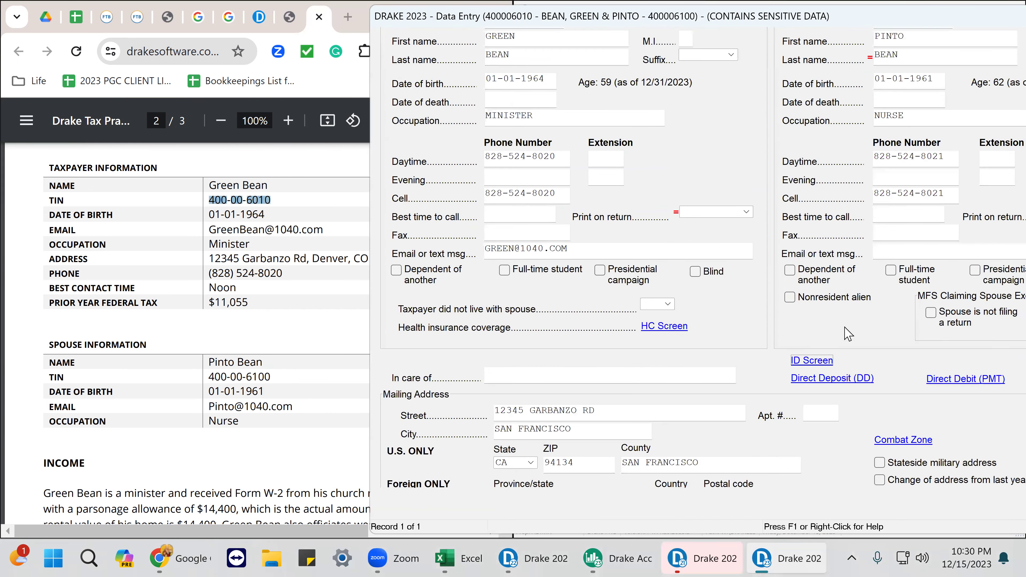
pyautogui.scroll(-3, 881, 395)
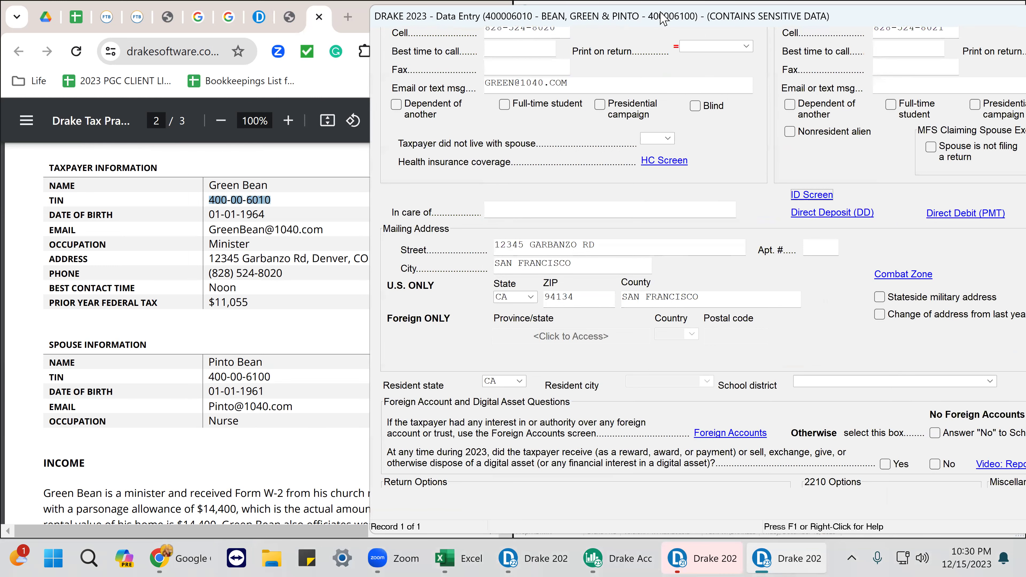
pyautogui.moveTo(662, 18); pyautogui.dragTo(668, 39)
pyautogui.click(586, 321)
pyautogui.write('8')
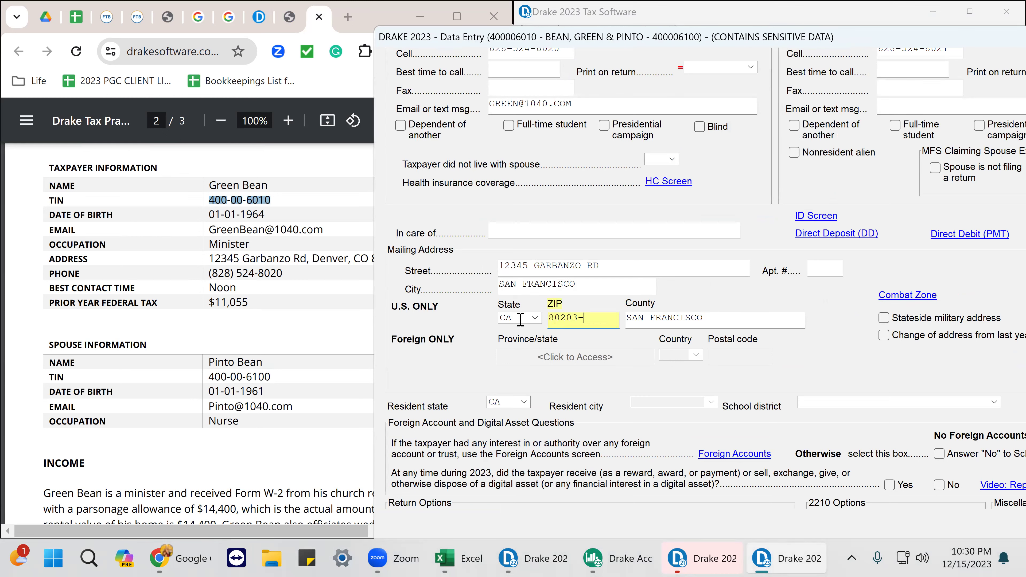
pyautogui.write('0203')
pyautogui.press('Tab')
# Answer "No" to the Schedule B Part III foreign account questions and the digital asset question, and close the Name and Address screen
pyautogui.scroll(-2, 891, 430)
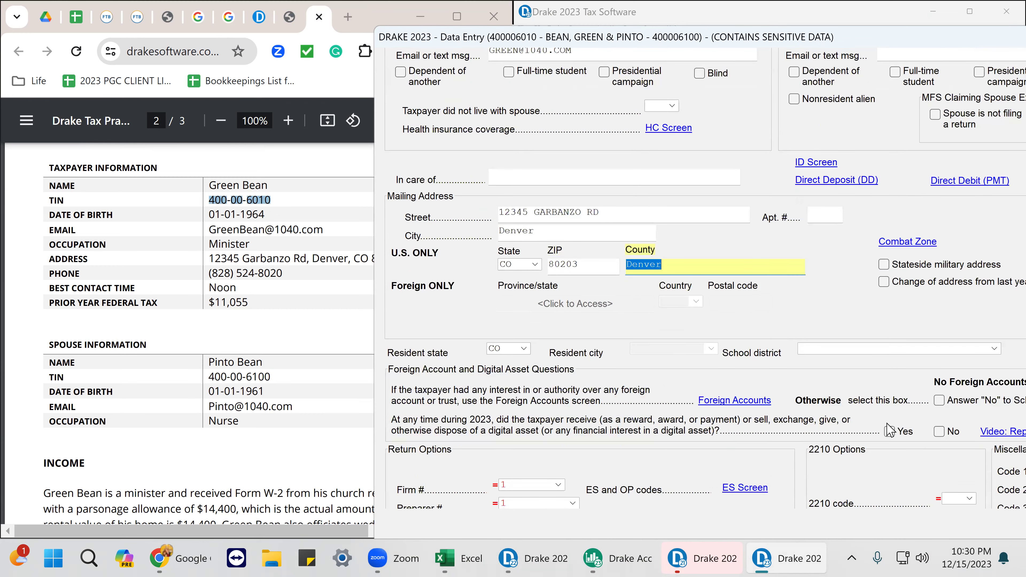
pyautogui.click(940, 400)
pyautogui.click(939, 431)
pyautogui.scroll(-3, 798, 313)
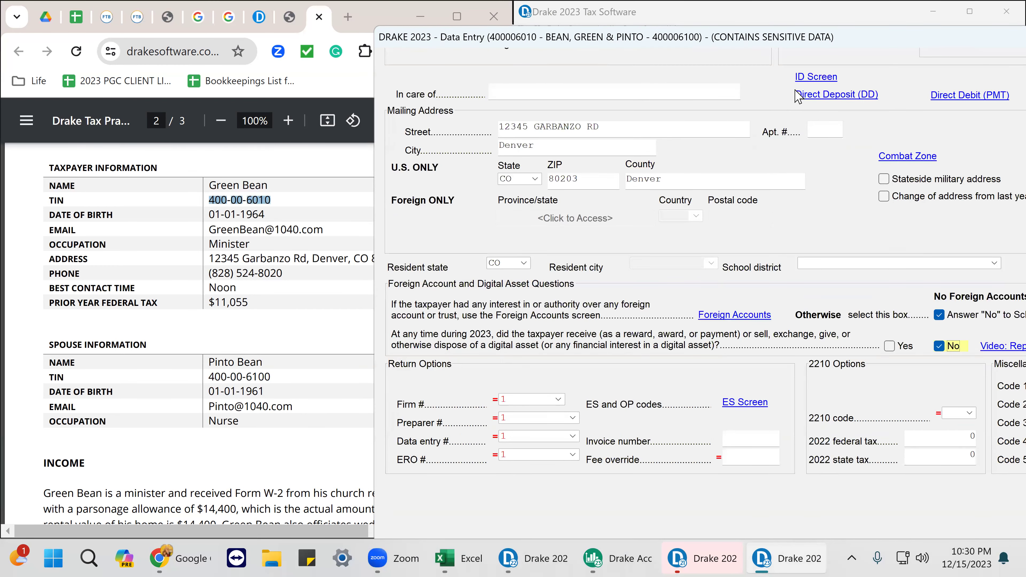
pyautogui.moveTo(834, 38); pyautogui.dragTo(617, 39)
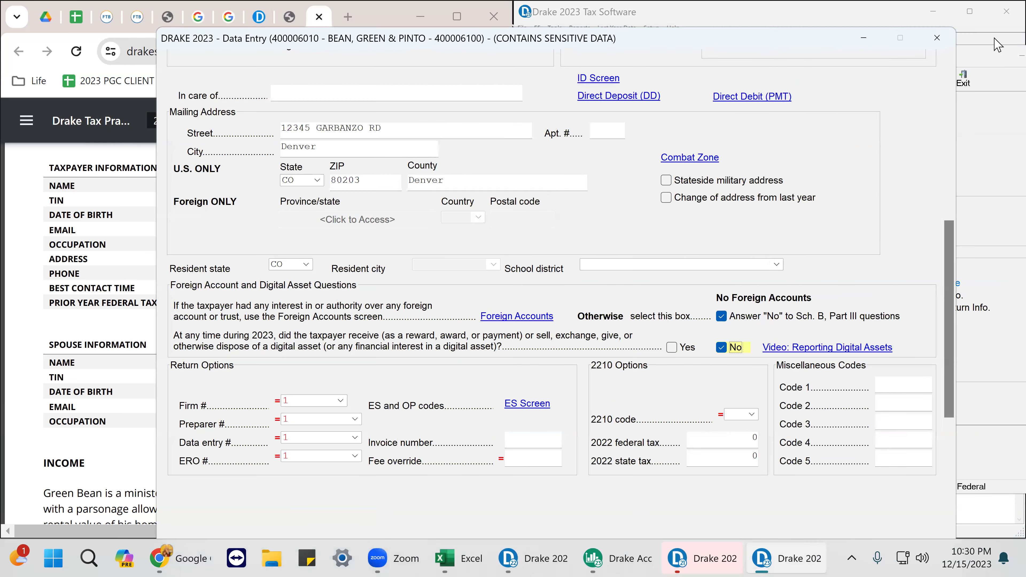
pyautogui.click(937, 38)
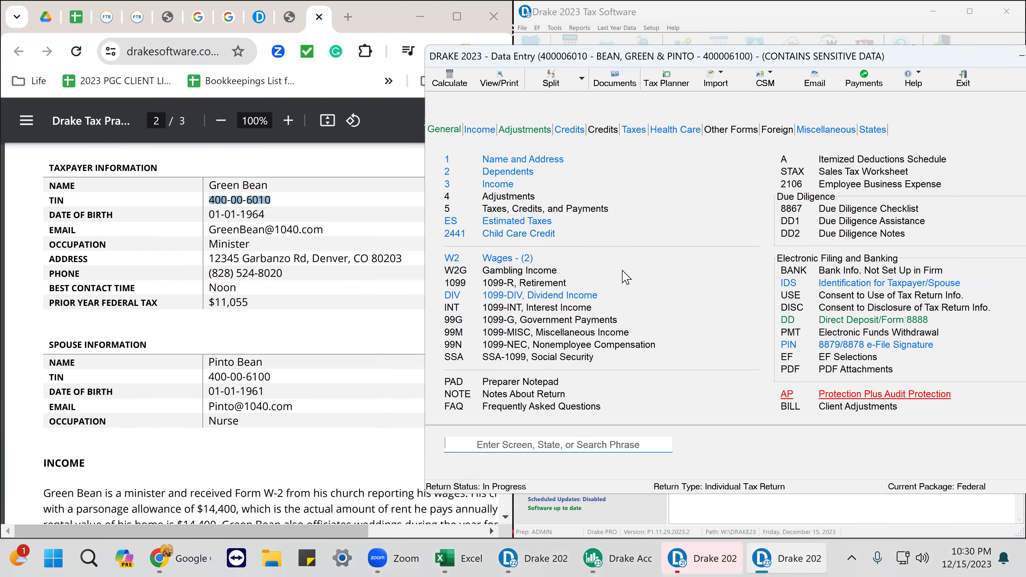
# Open the Dependents screen and check the practice PDF for any dependents on this return
pyautogui.click(510, 173)
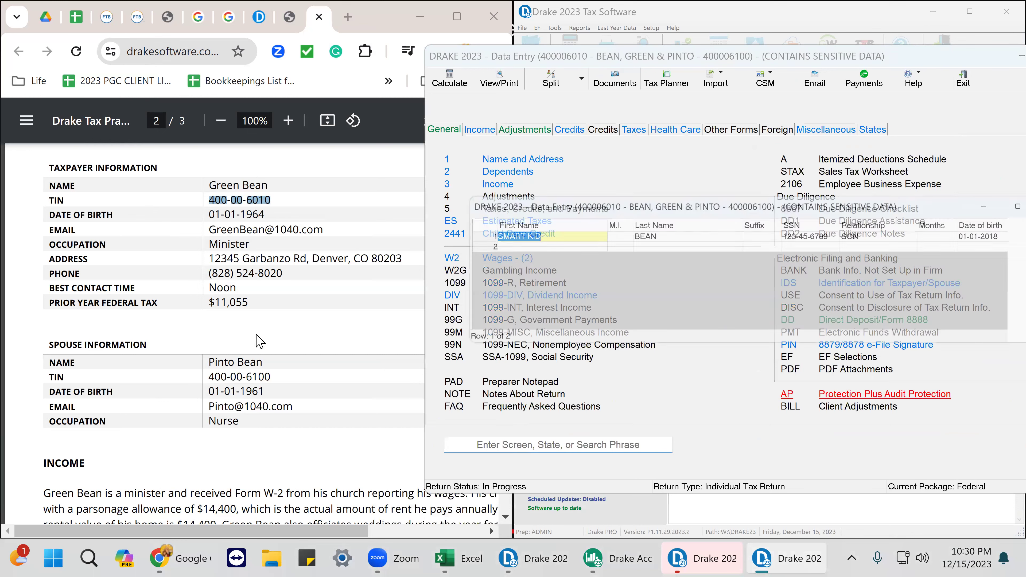
pyautogui.scroll(-15, 250, 340)
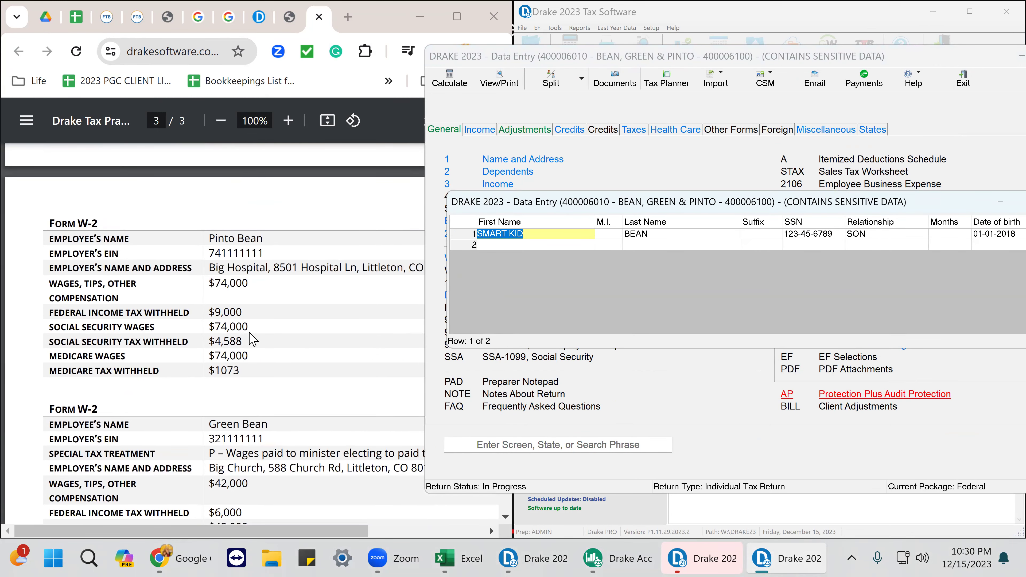
pyautogui.scroll(15, 251, 340)
pyautogui.scroll(5, 256, 335)
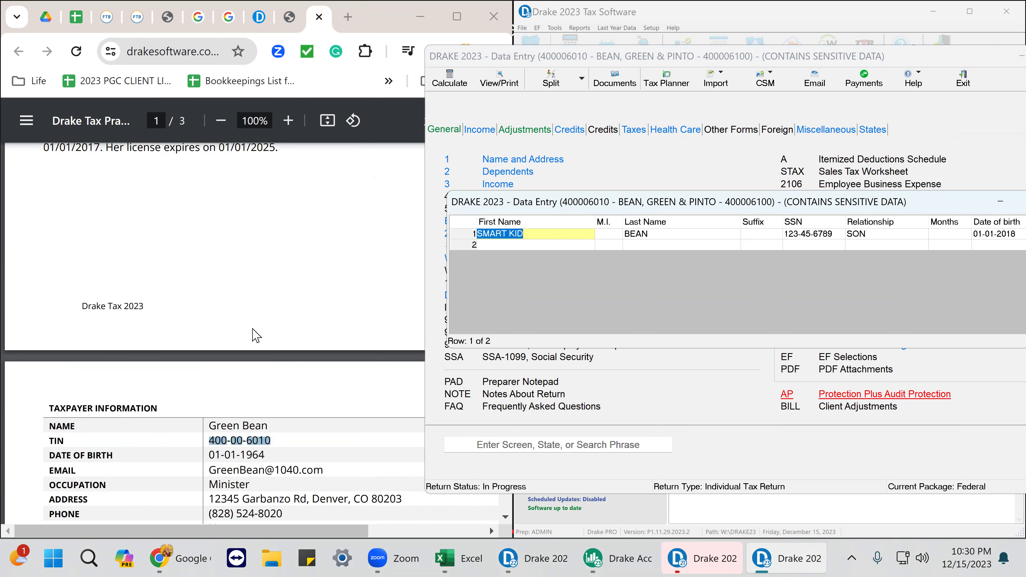
pyautogui.scroll(7, 256, 336)
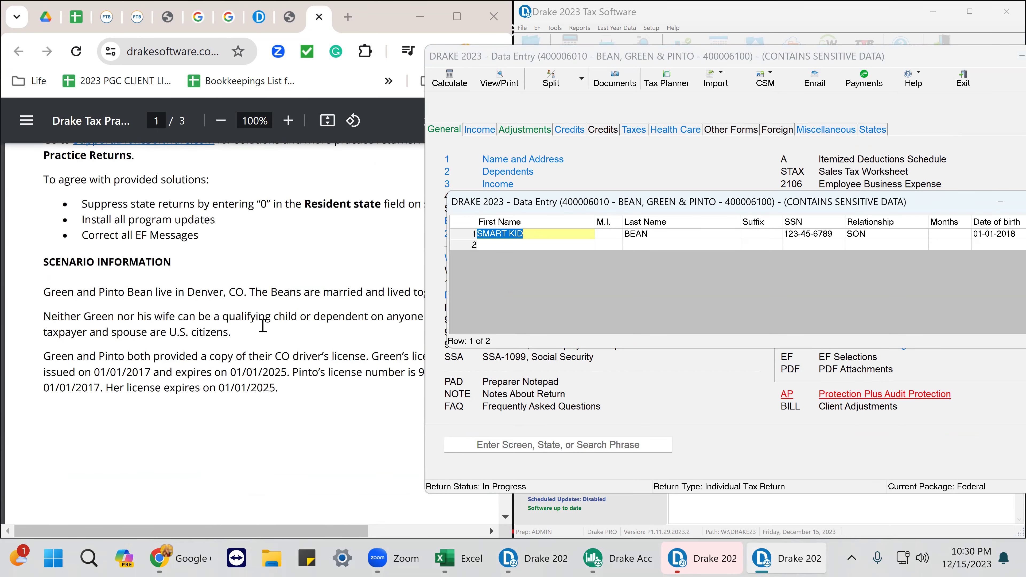
pyautogui.scroll(-4, 262, 326)
pyautogui.scroll(11, 262, 325)
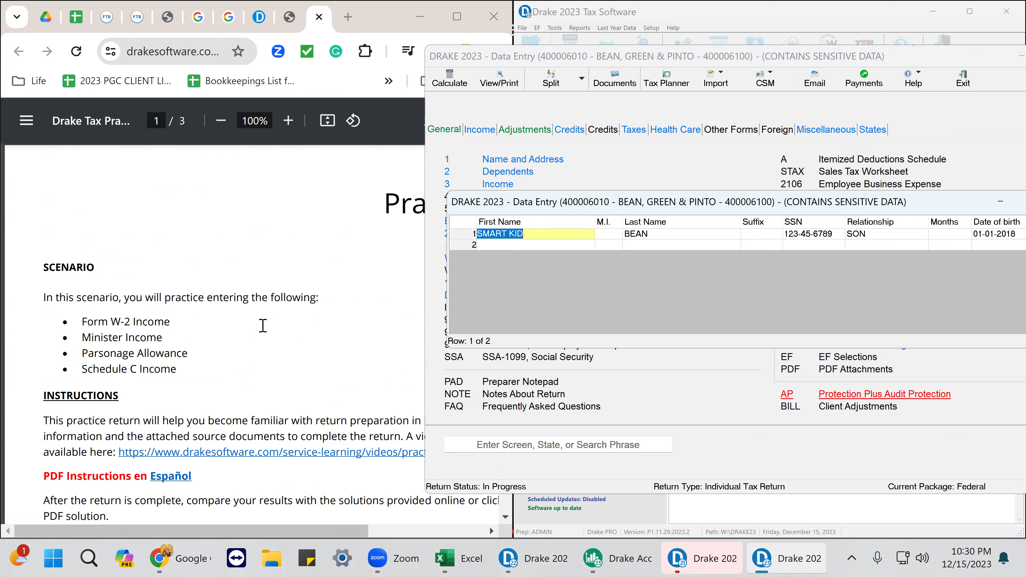
pyautogui.scroll(-4, 263, 326)
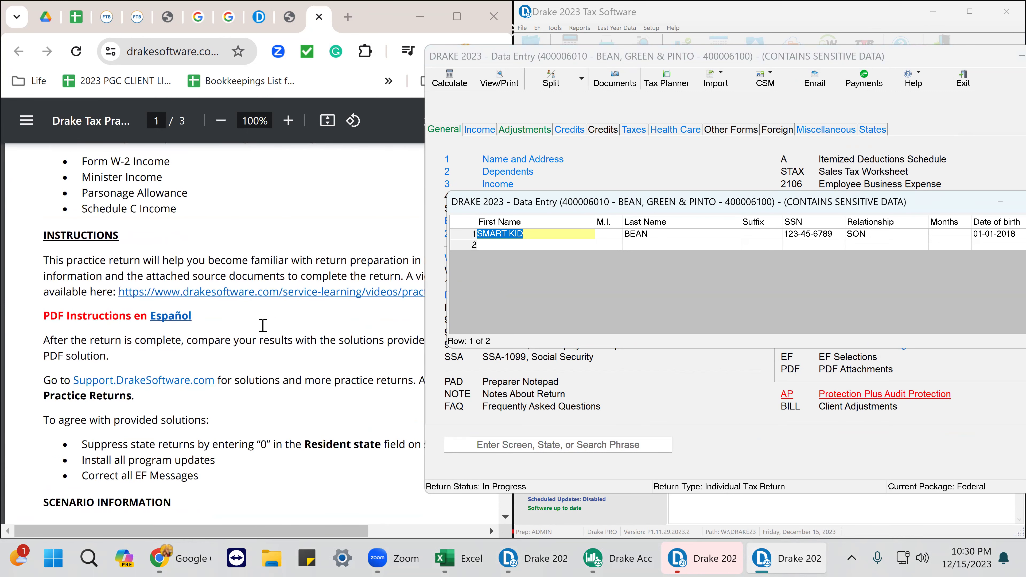
pyautogui.scroll(-20, 263, 326)
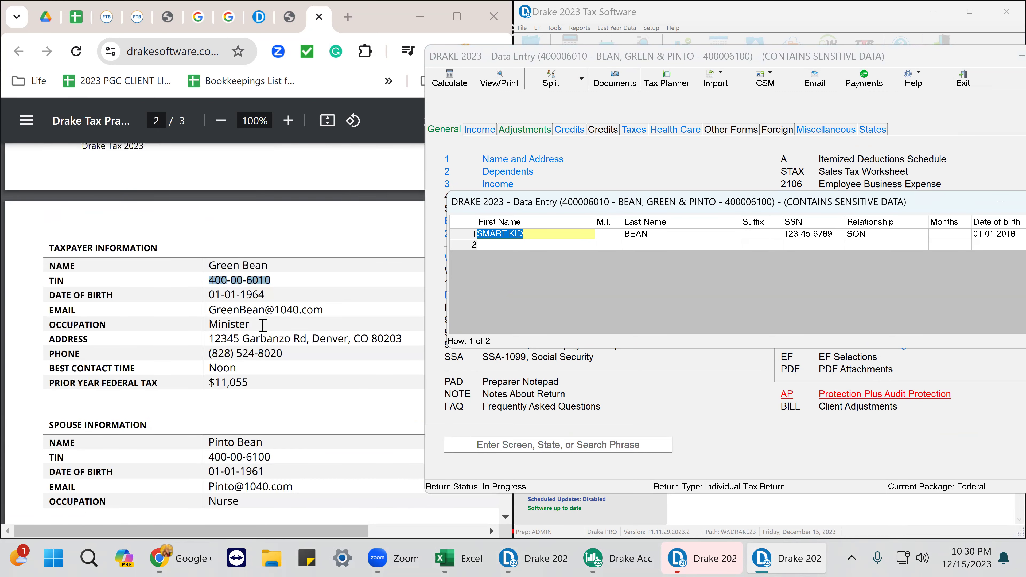
# Check the rest of the practice PDF for dependents, and delete the carried-over dependent record from the return
pyautogui.scroll(-6, 263, 325)
pyautogui.scroll(-2, 262, 332)
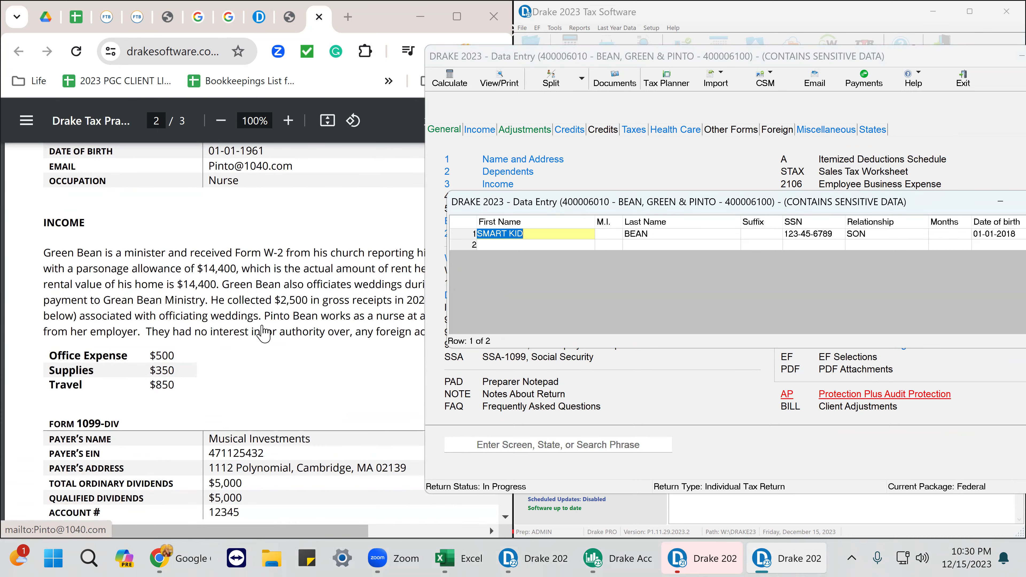
pyautogui.scroll(-15, 263, 332)
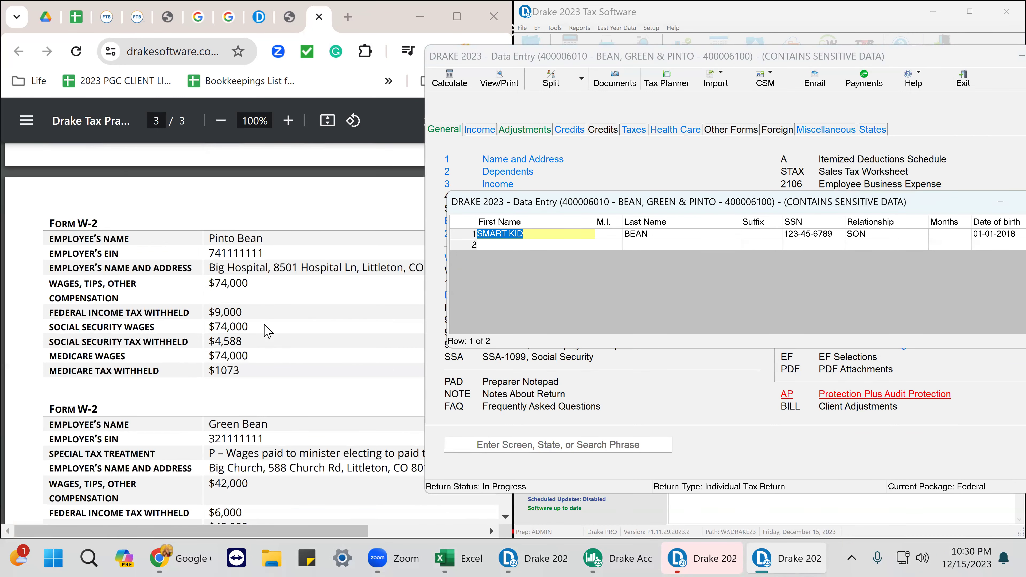
pyautogui.scroll(-4, 267, 332)
pyautogui.click(565, 232)
pyautogui.press('Return')
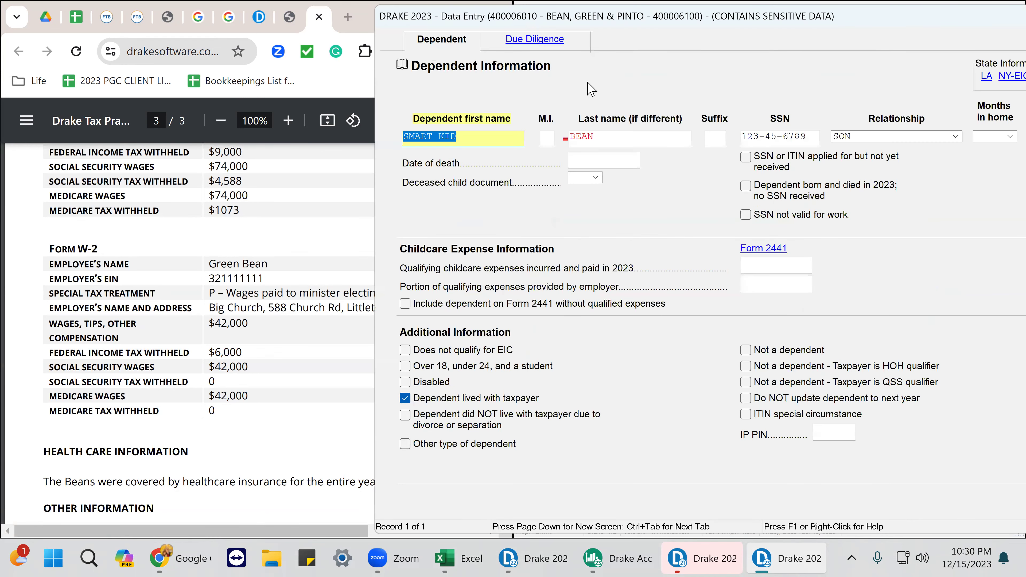
pyautogui.rightClick(602, 89)
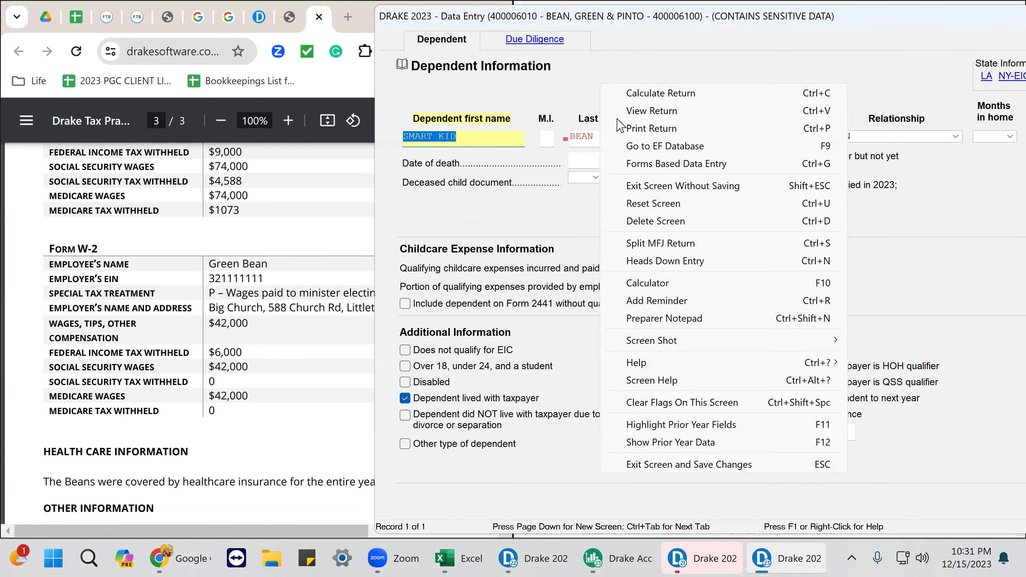
pyautogui.click(649, 223)
pyautogui.click(450, 327)
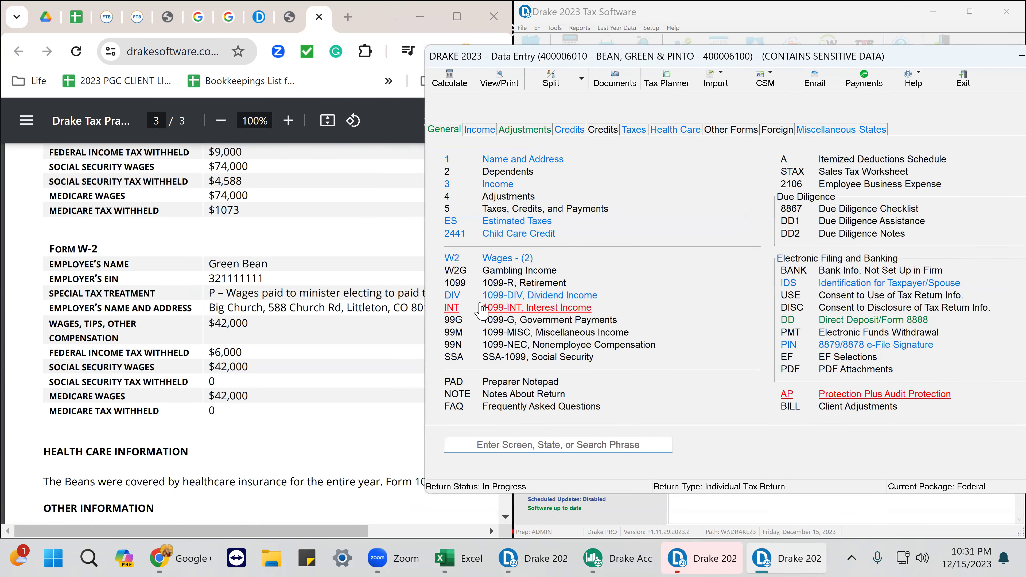
# Open the Income screen, review it down to the other income lines for carried-over entries, and close it
pyautogui.click(498, 184)
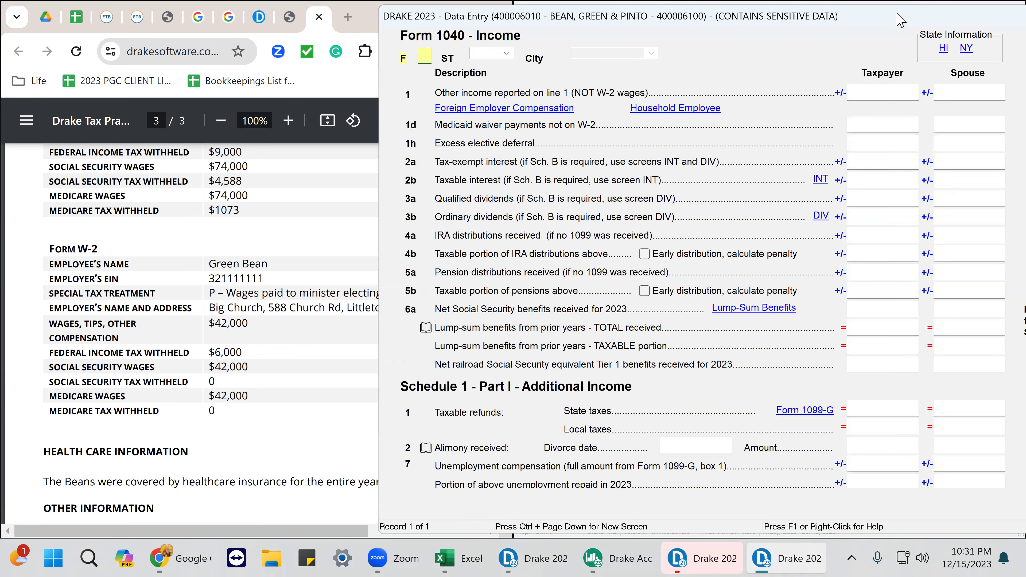
pyautogui.moveTo(791, 25); pyautogui.dragTo(641, 20)
pyautogui.scroll(-5, 770, 303)
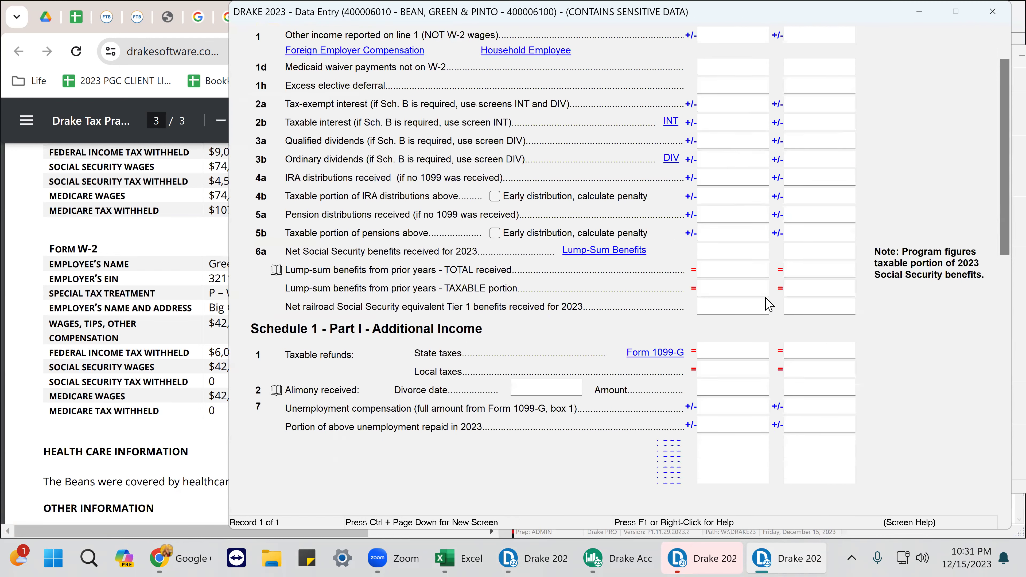
pyautogui.scroll(-6, 776, 319)
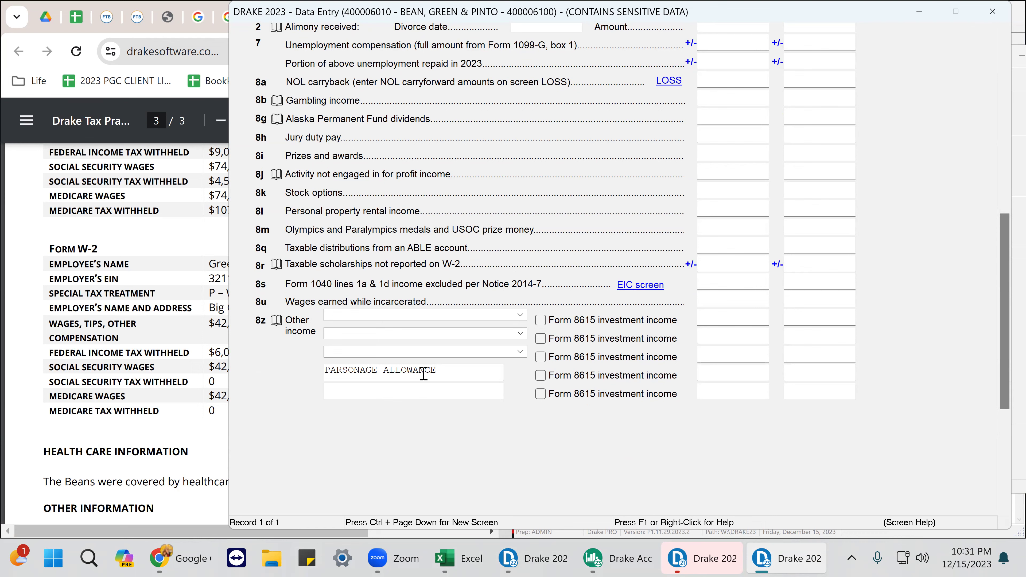
pyautogui.click(993, 11)
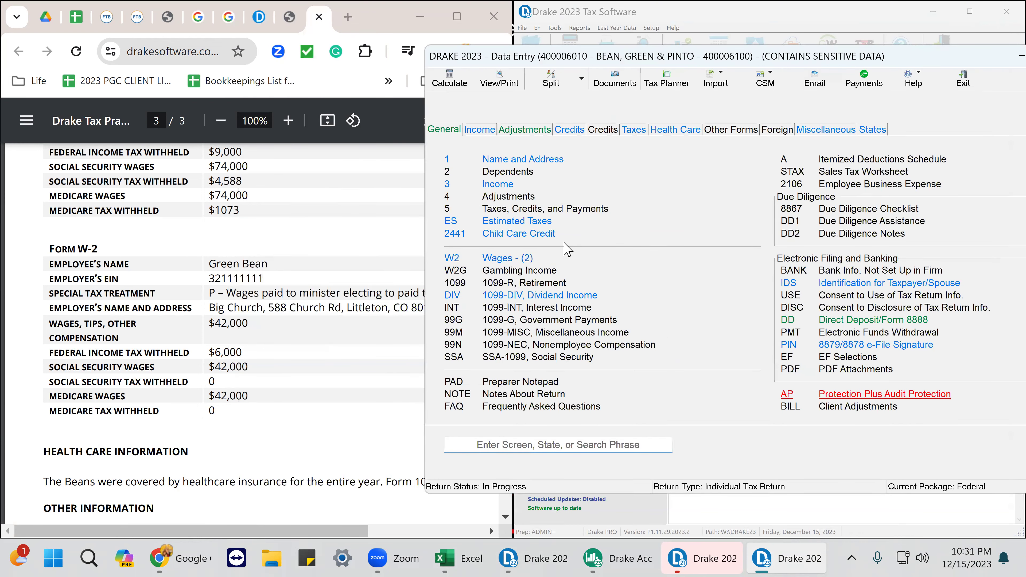
# Delete the Form 2441 Child Care Credit screen from the return
pyautogui.click(537, 236)
pyautogui.rightClick(659, 63)
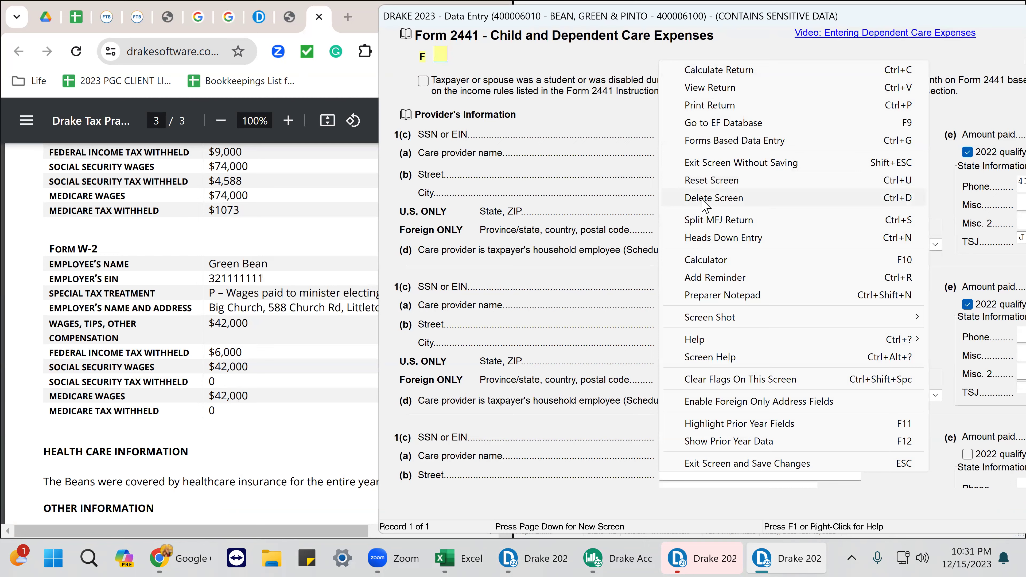
pyautogui.click(703, 199)
pyautogui.click(450, 326)
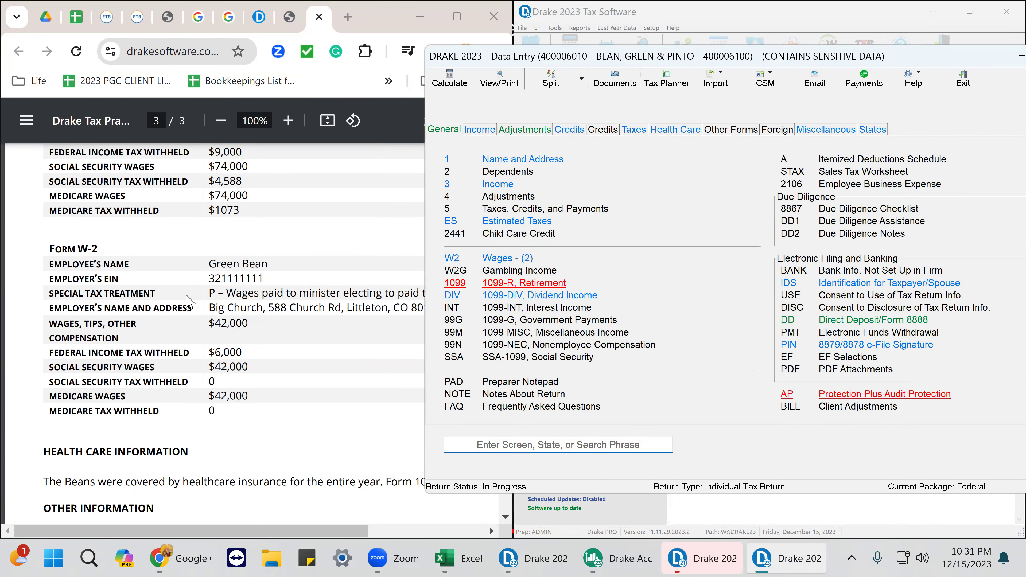
# Open the spouse's Big Hospital W-2 and enter wages of 74000 and federal tax withheld of 9000
pyautogui.scroll(4, 187, 301)
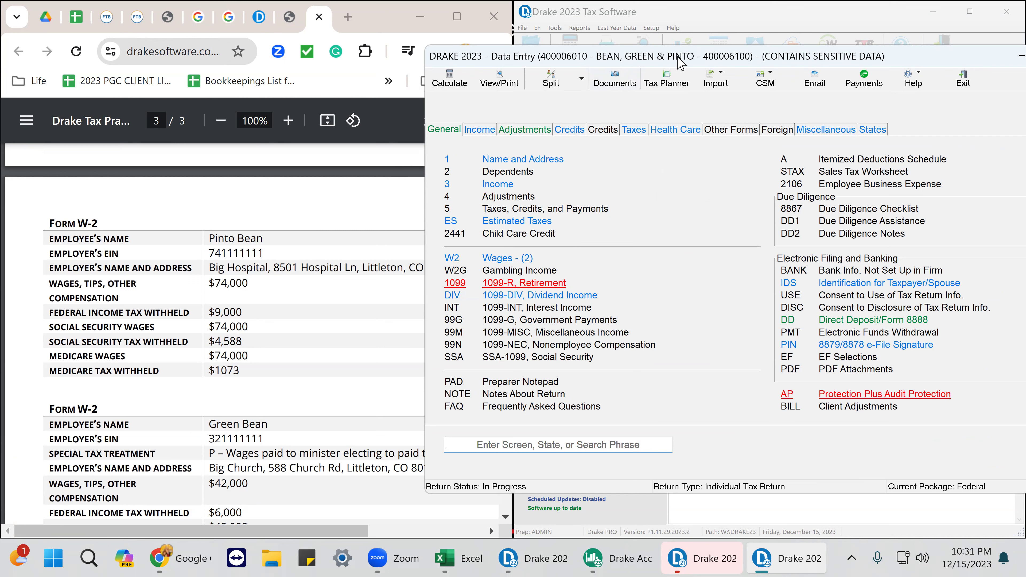
pyautogui.click(527, 260)
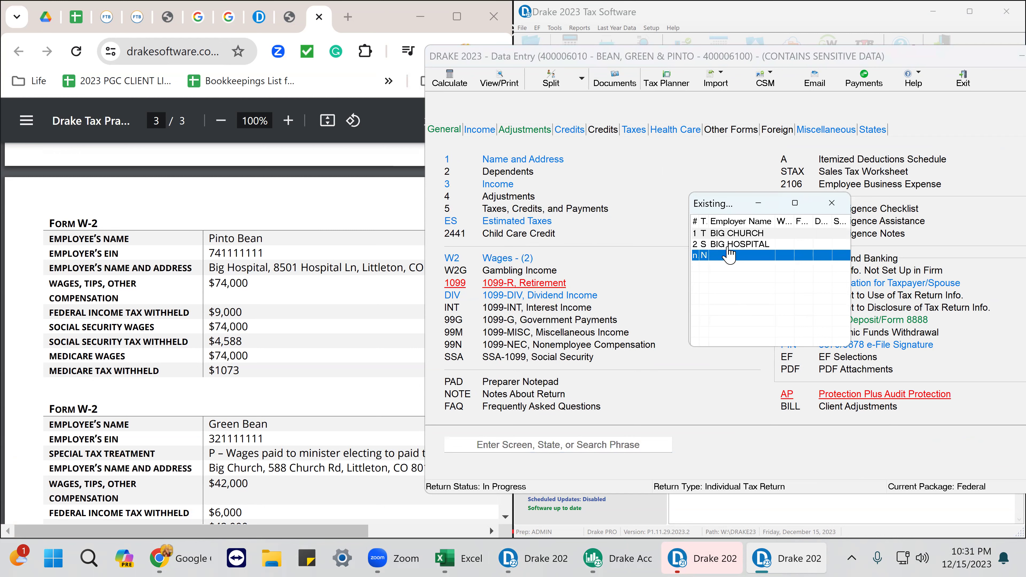
pyautogui.doubleClick(728, 245)
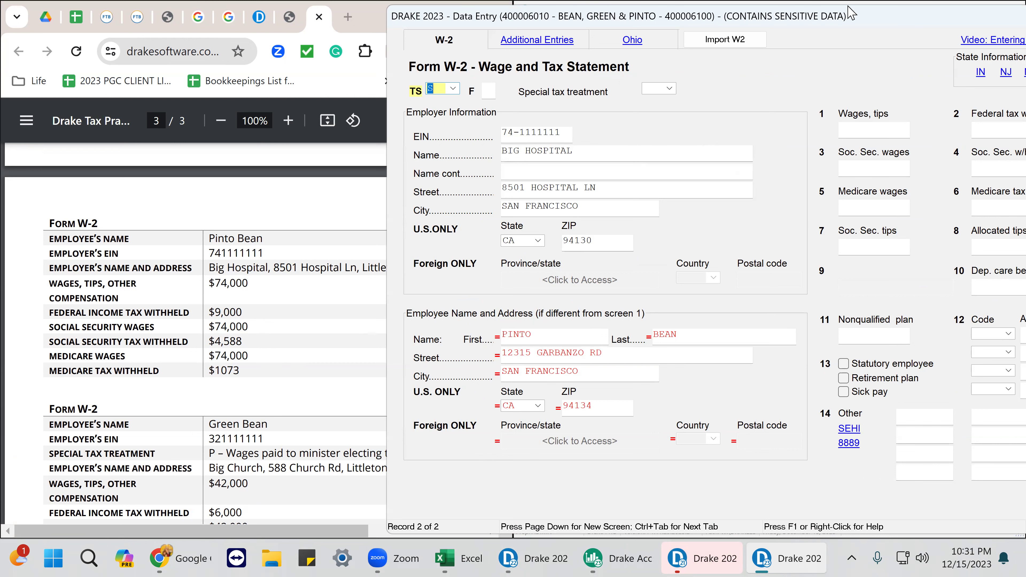
pyautogui.moveTo(869, 24); pyautogui.dragTo(781, 27)
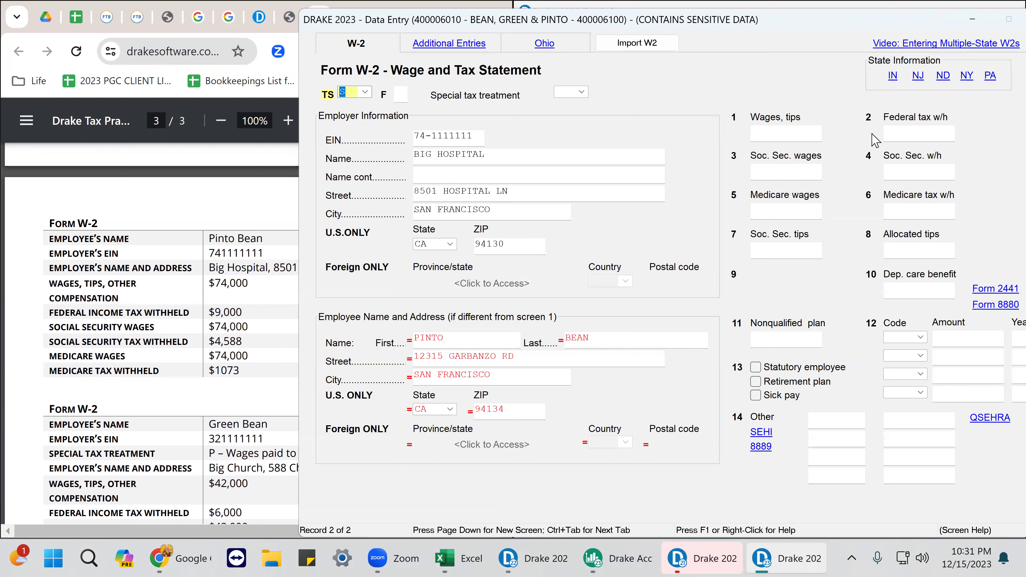
pyautogui.click(778, 130)
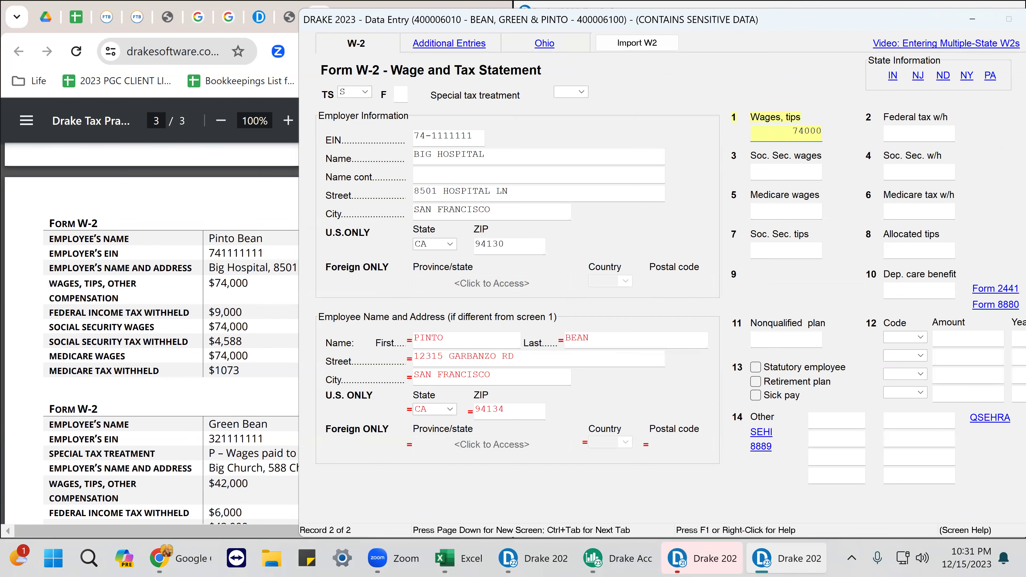
pyautogui.press('Tab')
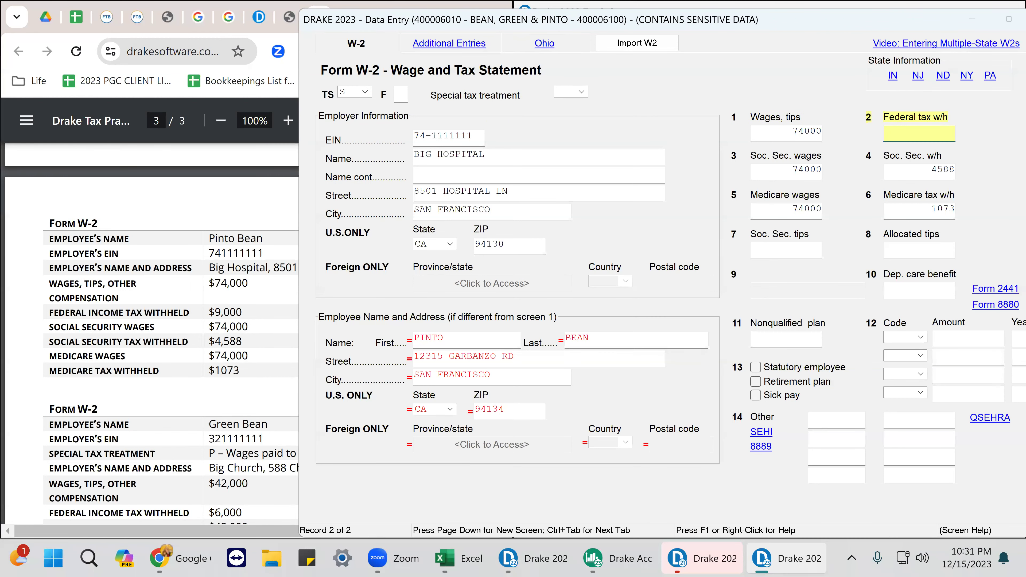
pyautogui.press('Tab')
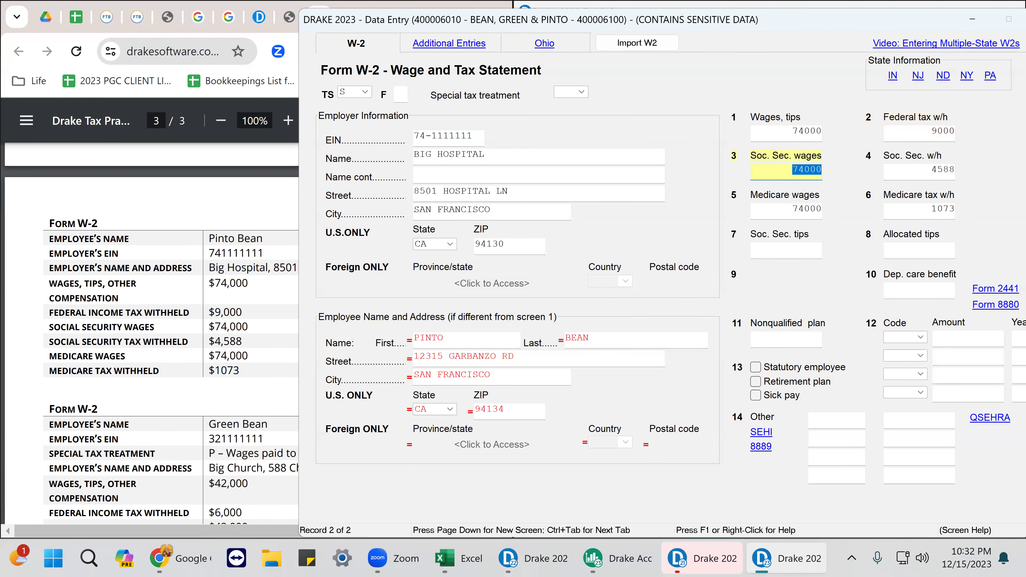
pyautogui.press('Tab')
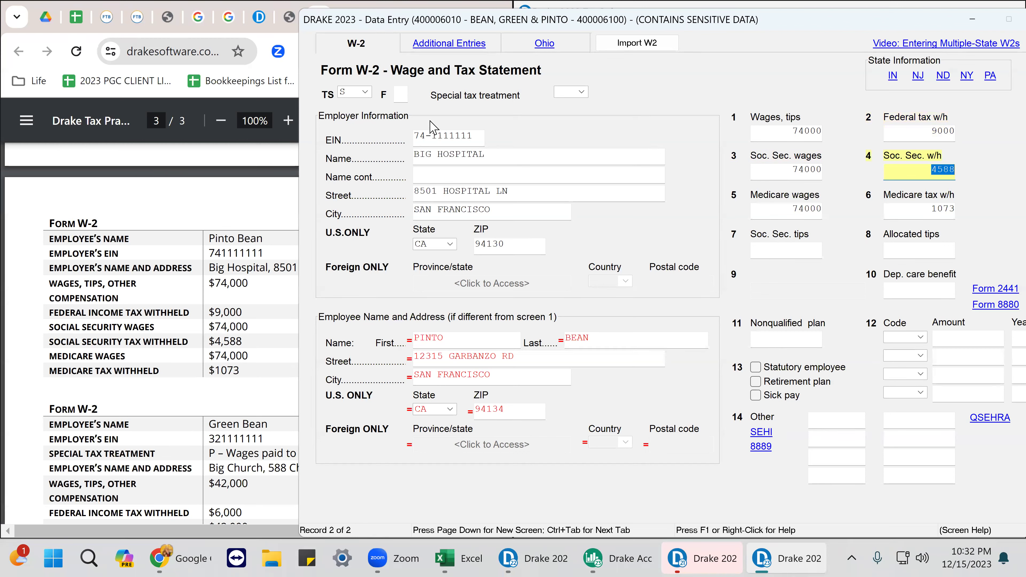
# Switch the Big Hospital W-2 owner to T and back to S to refresh the employee address
pyautogui.click(365, 91)
pyautogui.click(373, 109)
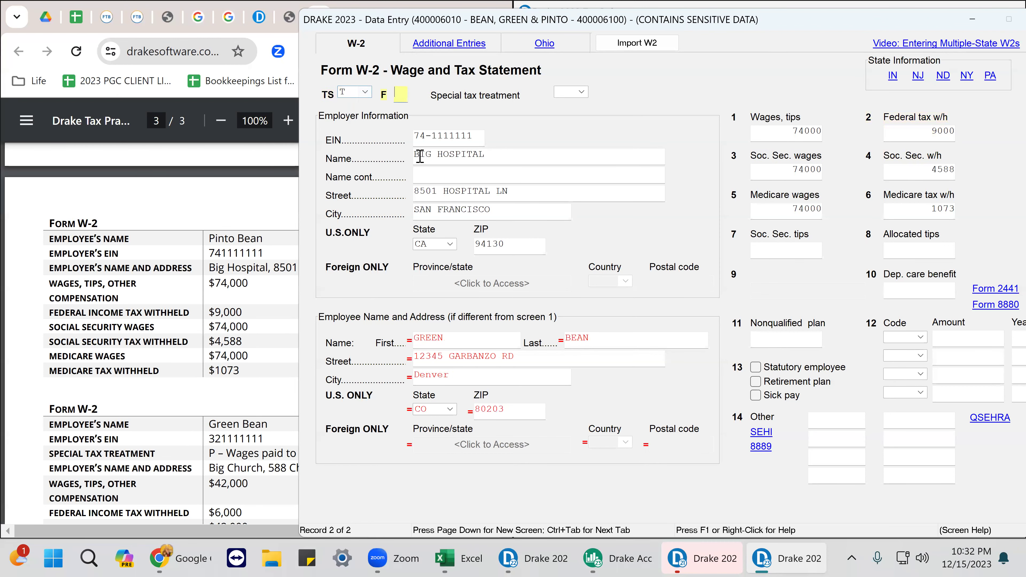
pyautogui.click(364, 93)
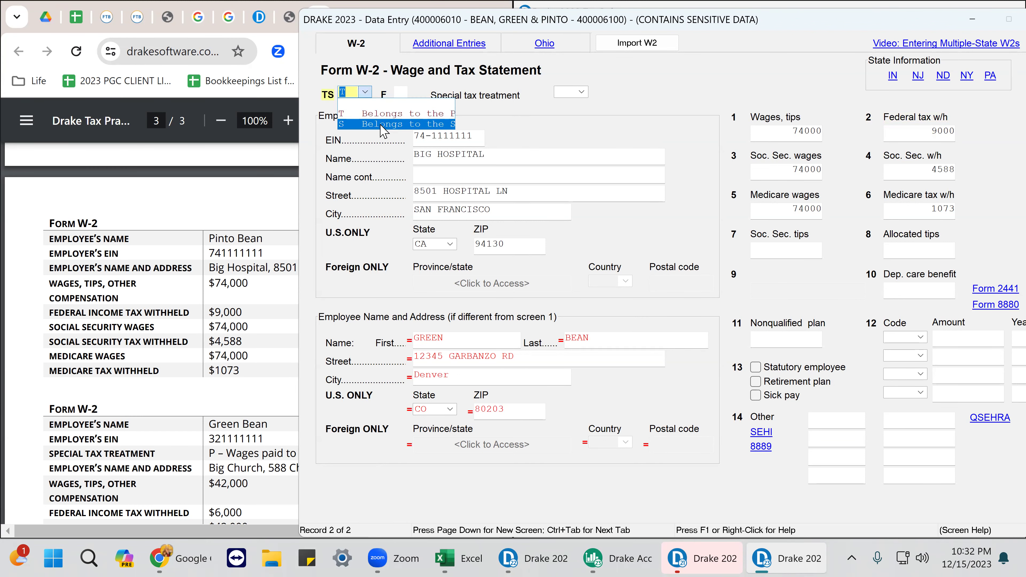
pyautogui.click(380, 125)
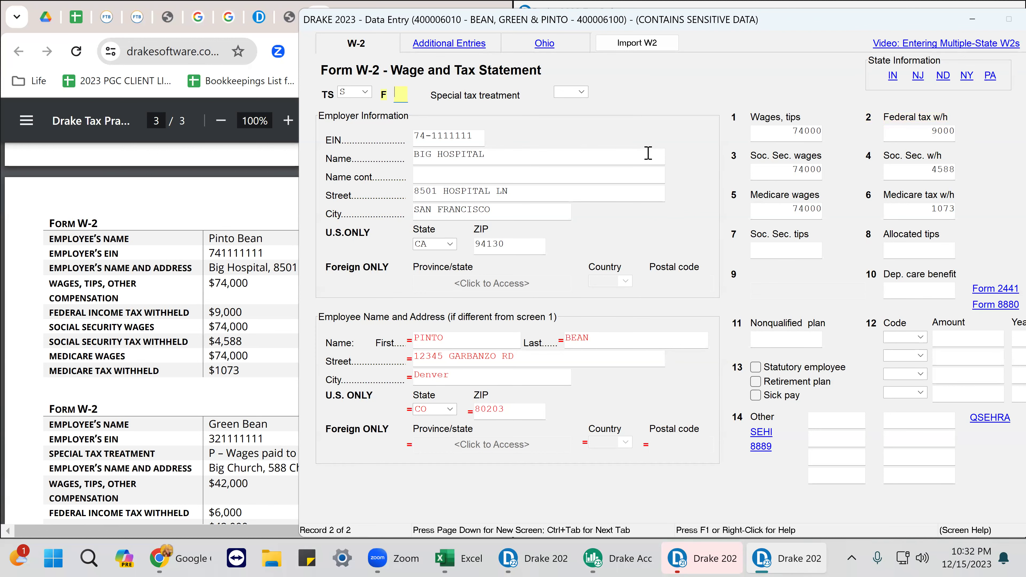
# Go to the taxpayer's Big Church W-2 record and read its full special tax treatment entry in the practice PDF
pyautogui.scroll(-10, 648, 154)
pyautogui.press('pageup')
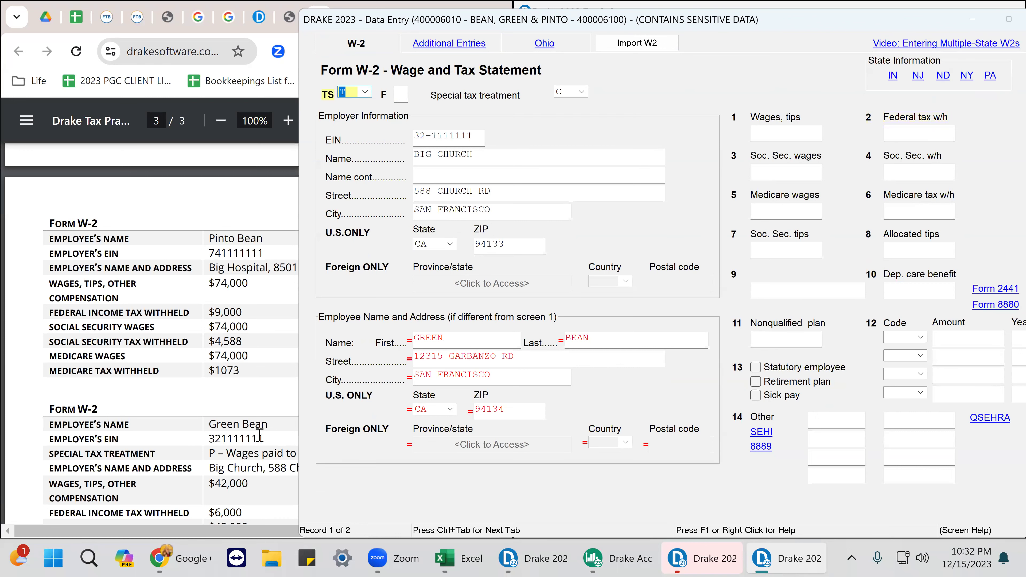
pyautogui.scroll(-4, 241, 247)
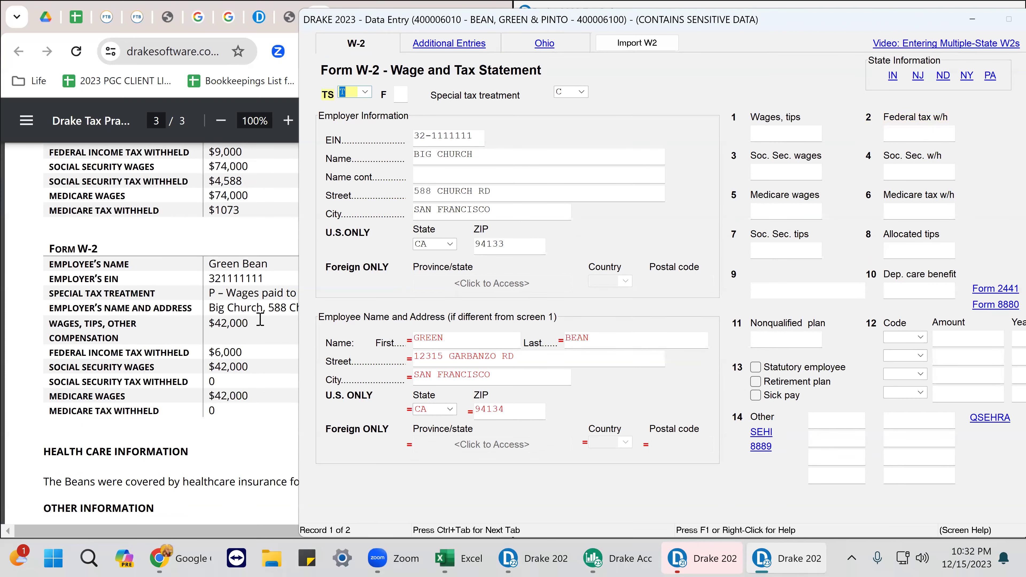
pyautogui.click(263, 335)
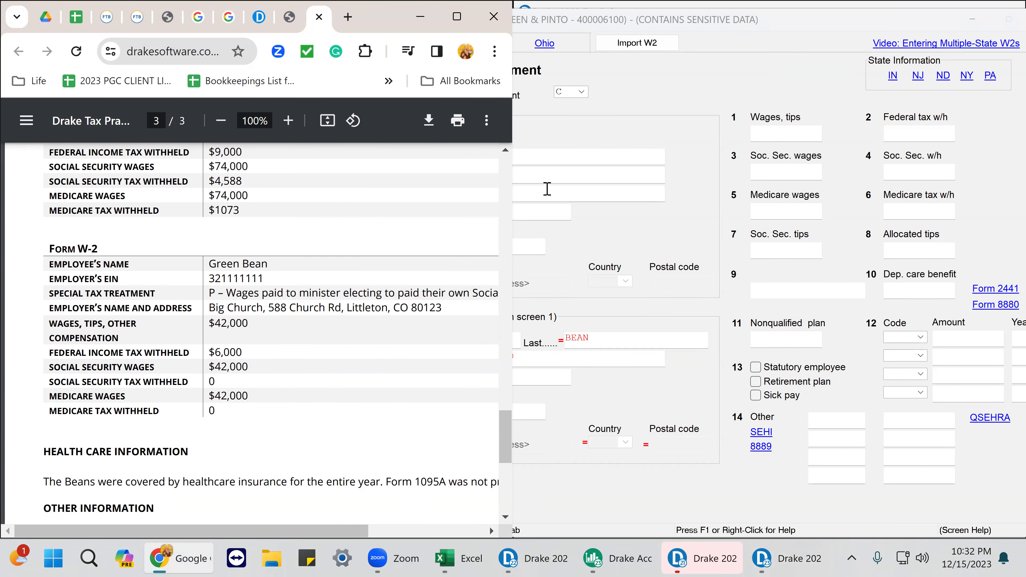
pyautogui.click(634, 161)
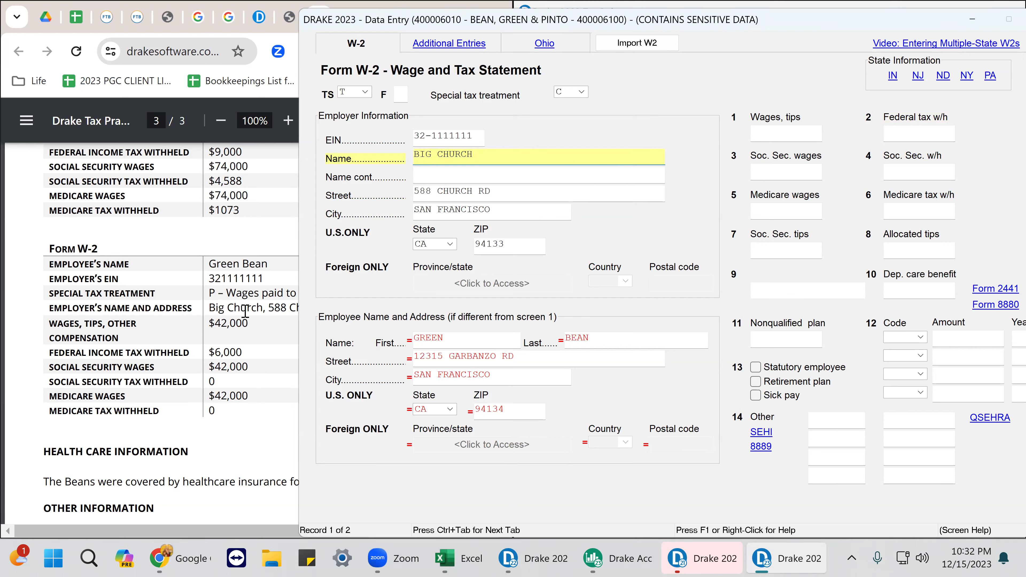
pyautogui.click(263, 332)
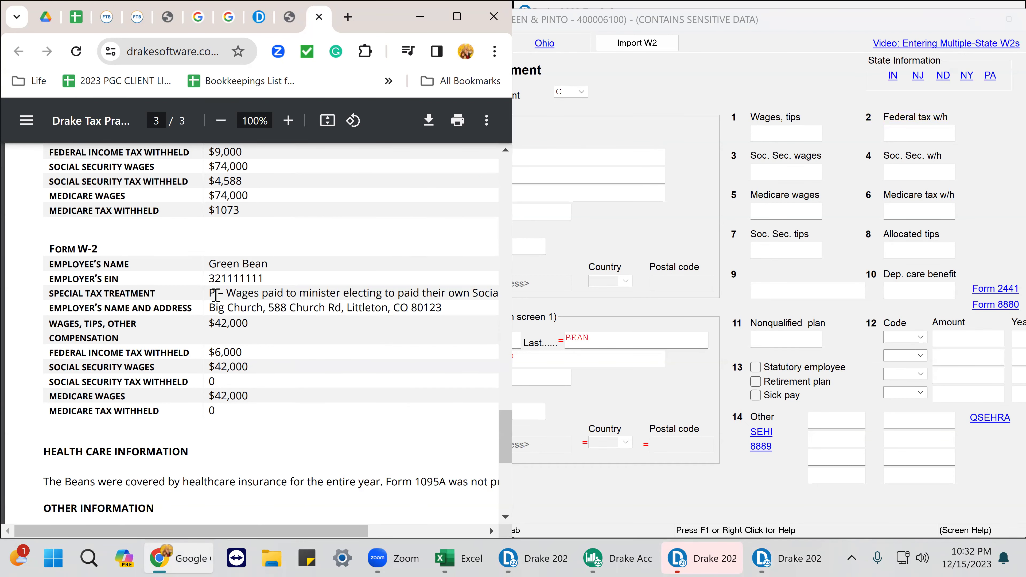
pyautogui.moveTo(208, 294); pyautogui.dragTo(498, 295)
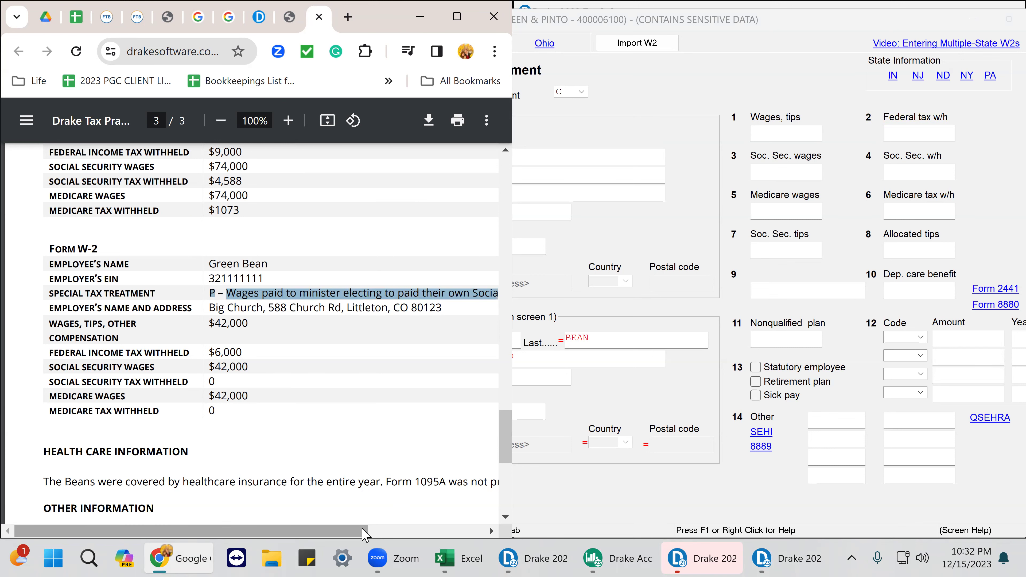
pyautogui.moveTo(365, 536); pyautogui.dragTo(447, 544)
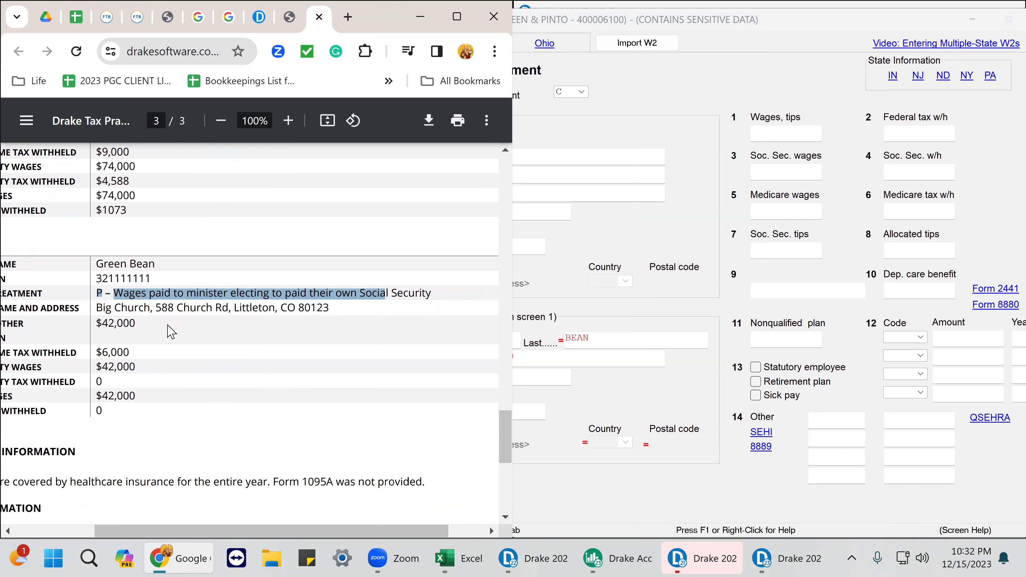
pyautogui.click(169, 333)
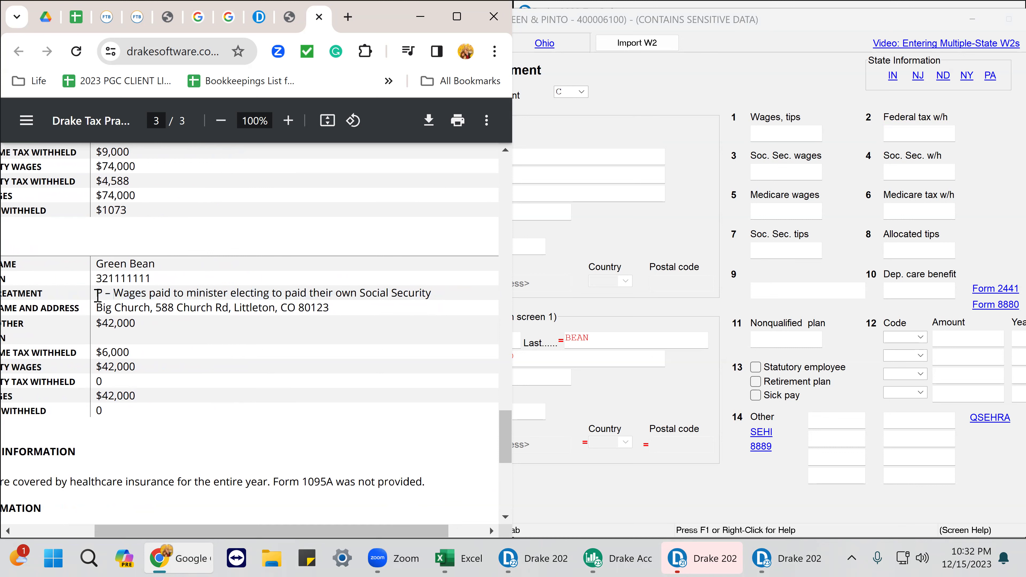
pyautogui.moveTo(114, 293); pyautogui.dragTo(441, 297)
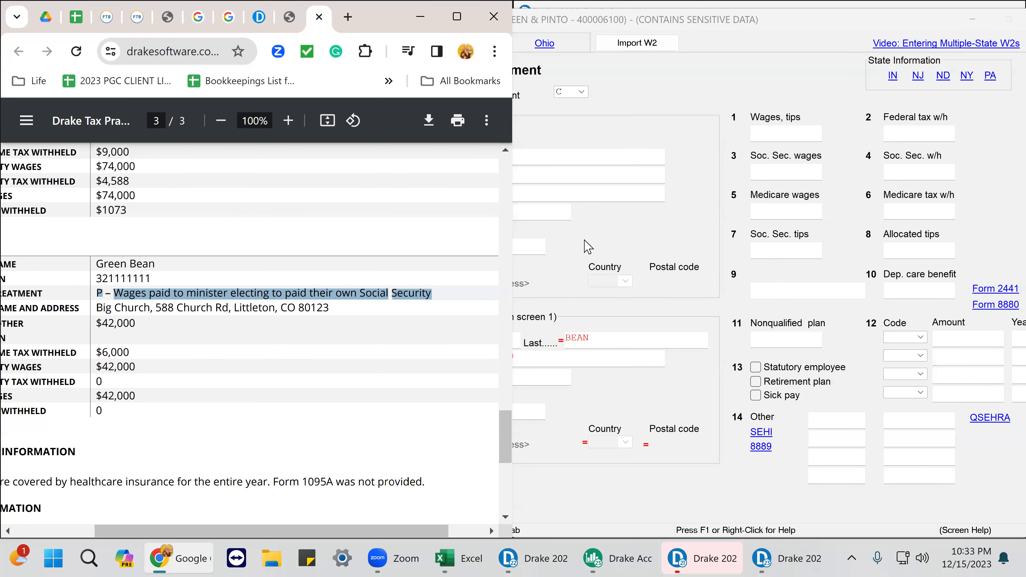
# Set the Big Church W-2's special tax treatment to P, wages paid to minister, and return to the practice PDF
pyautogui.click(568, 158)
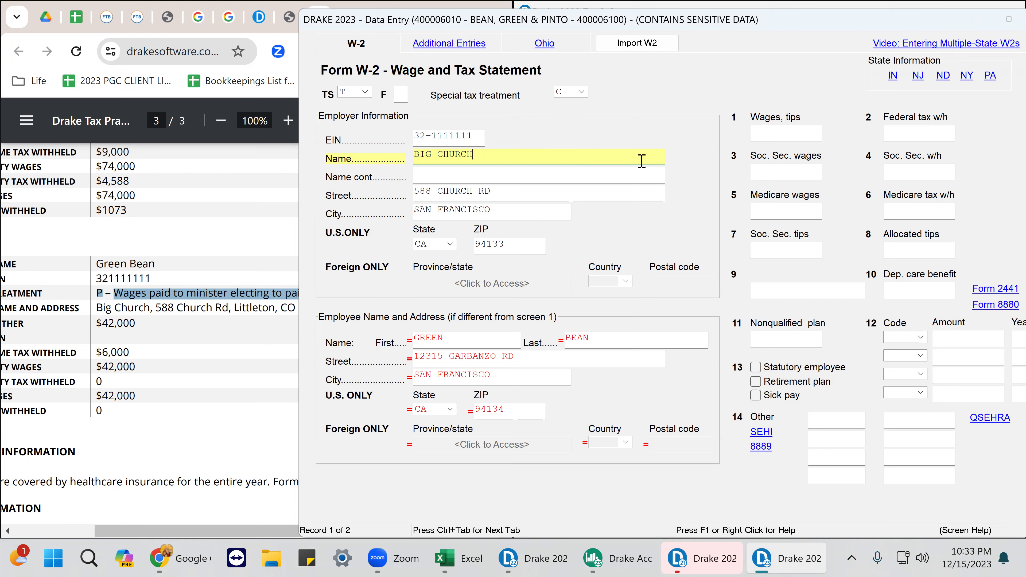
pyautogui.click(581, 92)
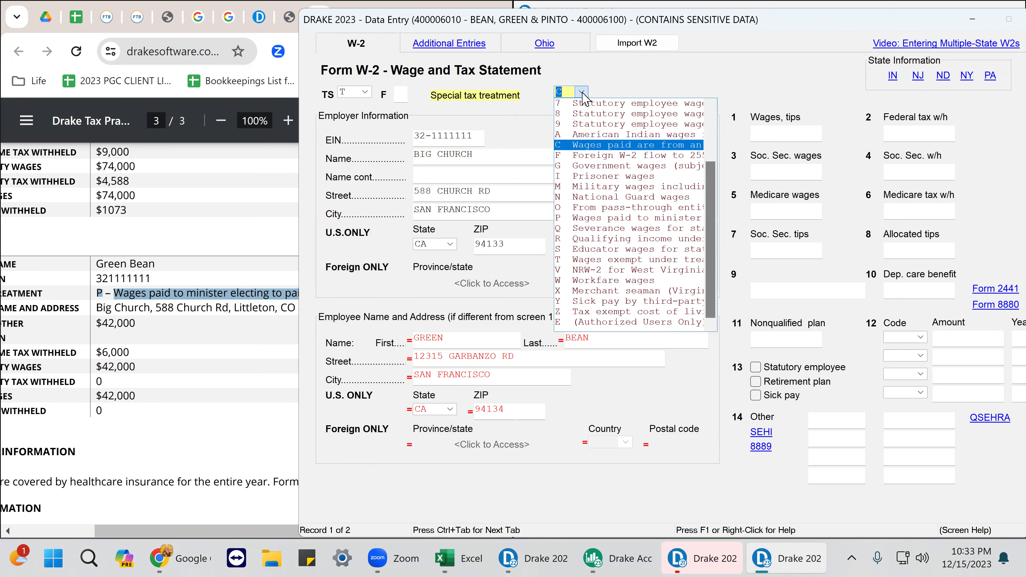
pyautogui.click(642, 222)
pyautogui.click(564, 157)
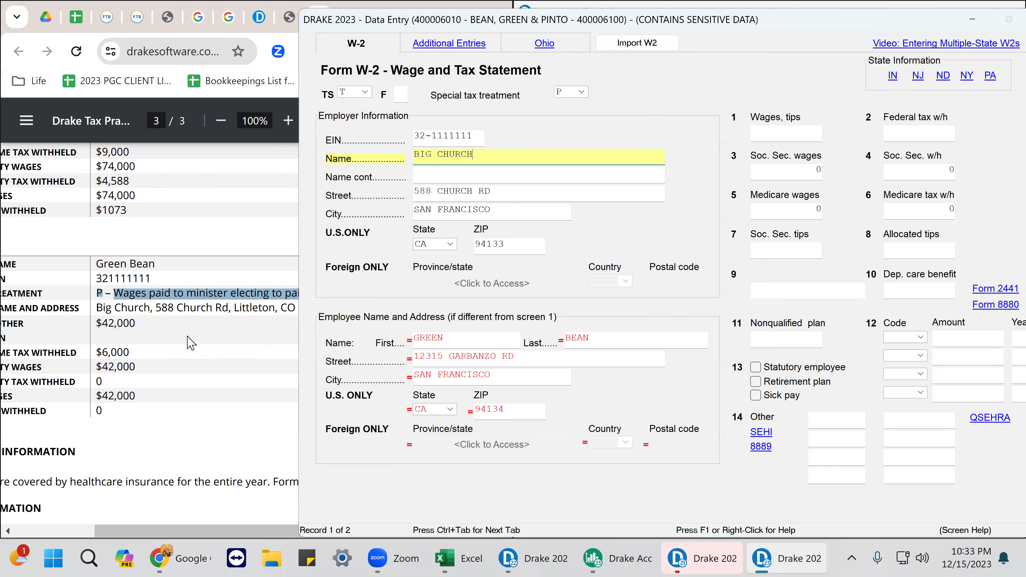
pyautogui.click(204, 337)
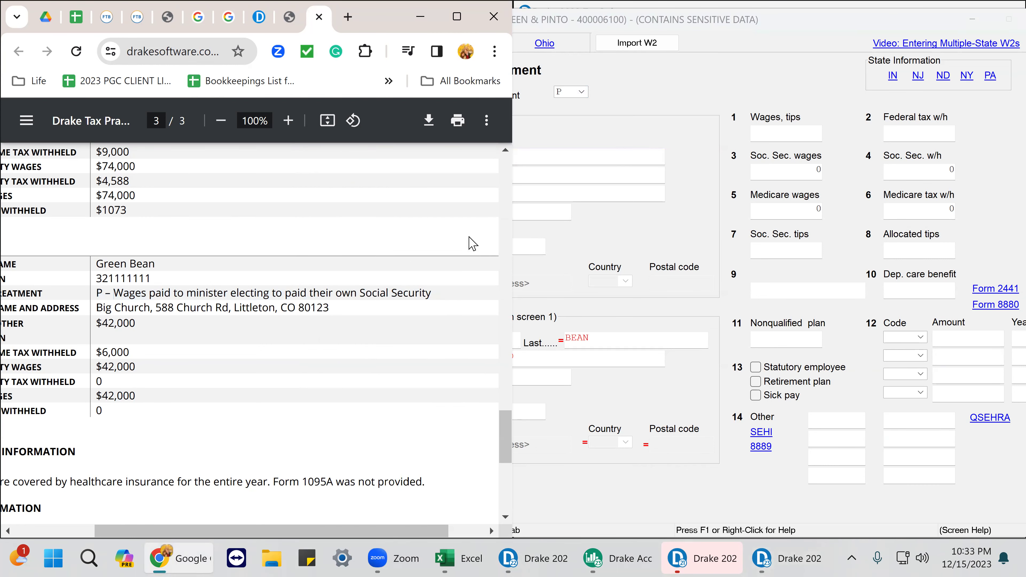
# Set the employer ZIP code on the Big Church W-2 to 80123
pyautogui.click(553, 174)
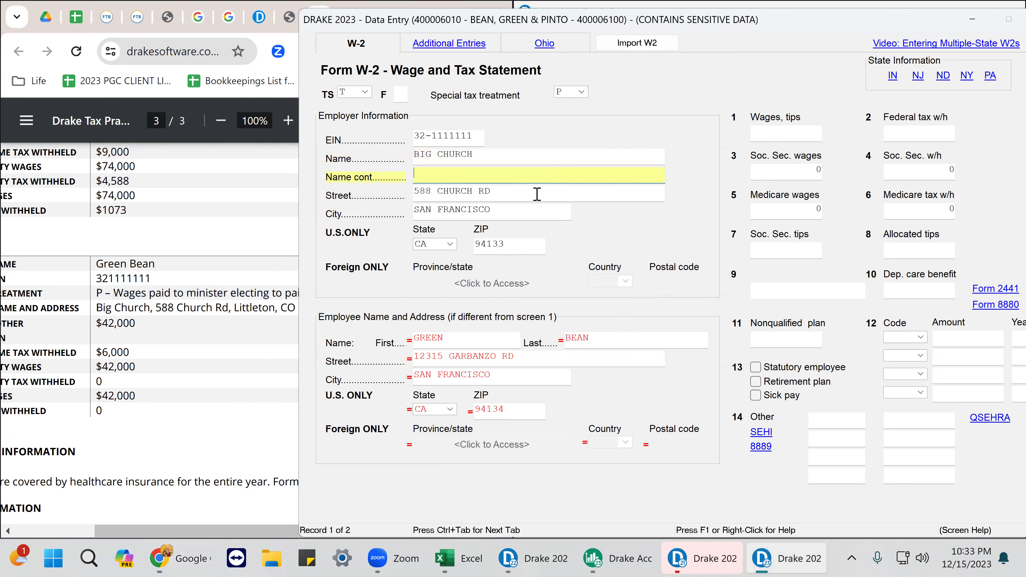
pyautogui.click(515, 244)
pyautogui.write('8')
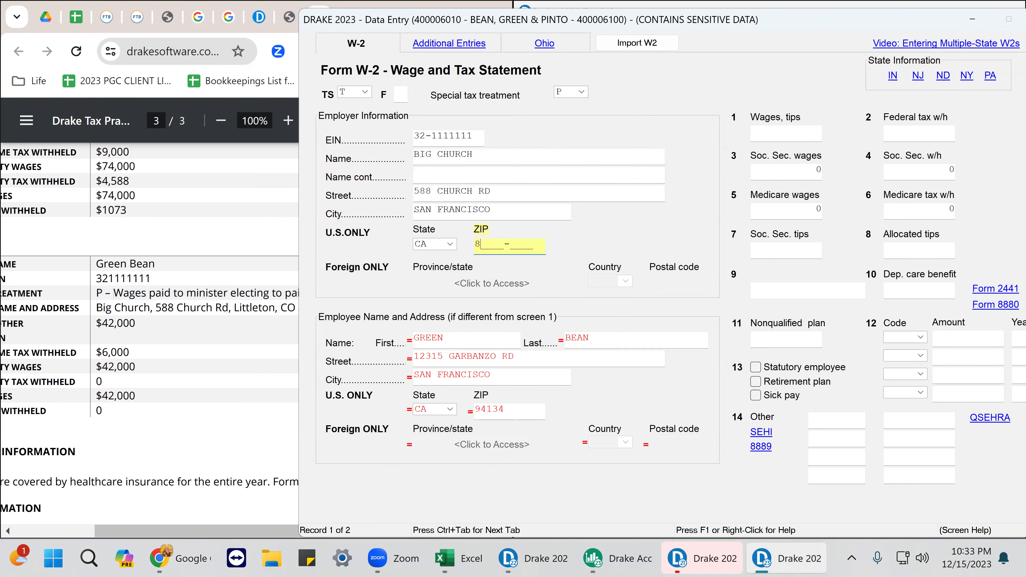
pyautogui.write('0123')
pyautogui.press('Tab')
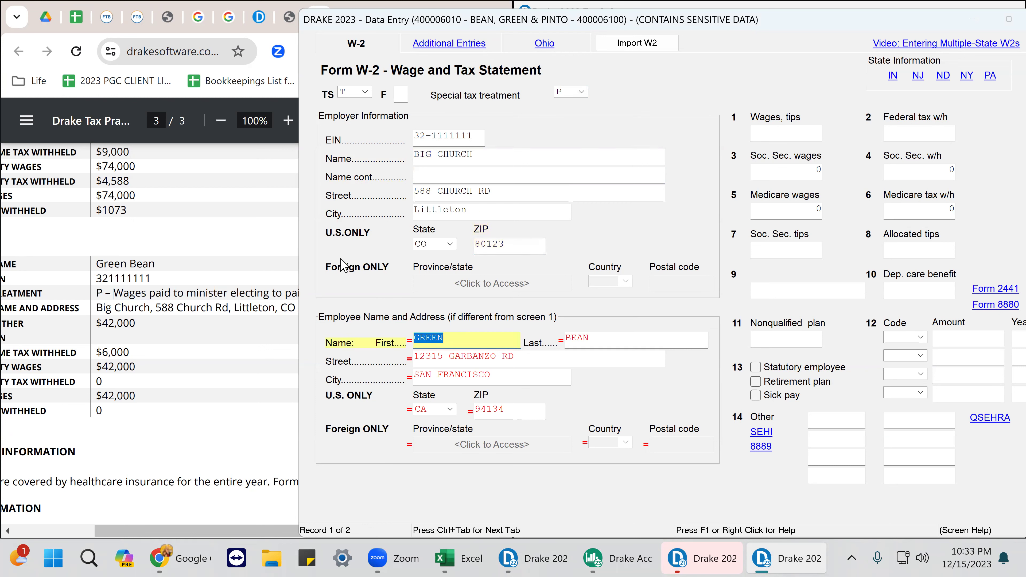
# Enter wages of 42000 and federal tax withheld of 6000 on the Big Church W-2, following the practice PDF
pyautogui.click(204, 377)
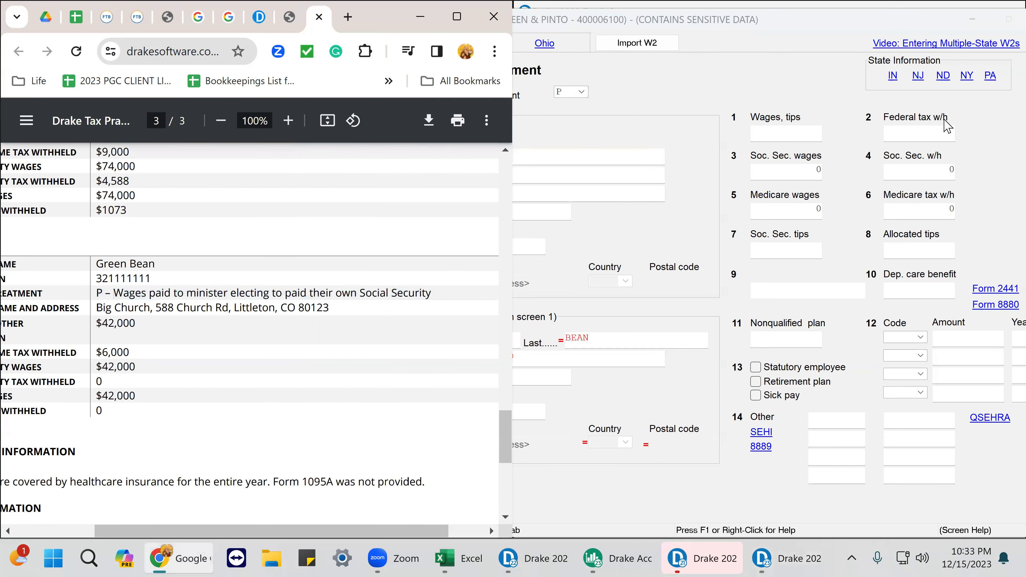
pyautogui.click(792, 138)
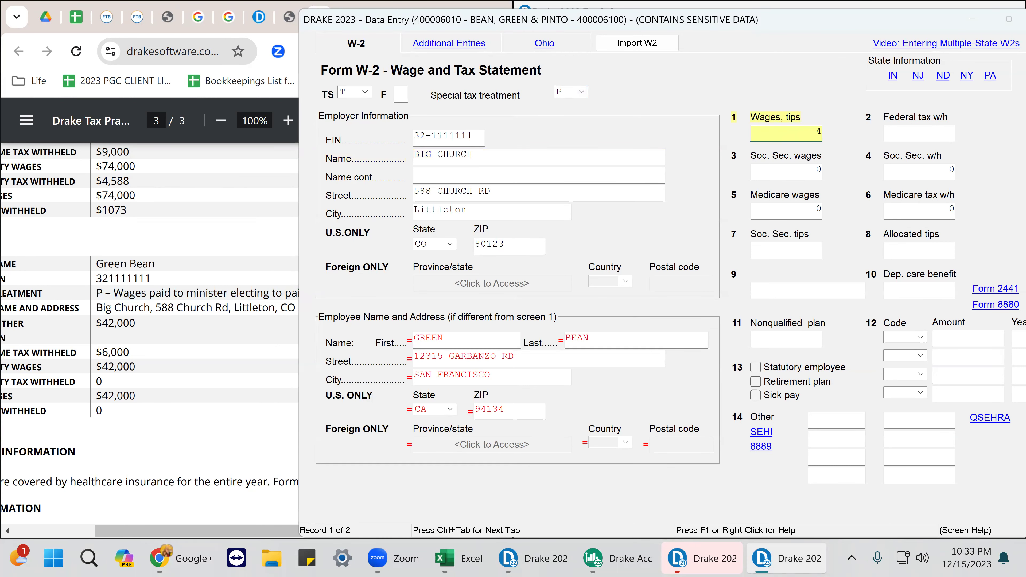
pyautogui.write('42000')
pyautogui.press('Tab')
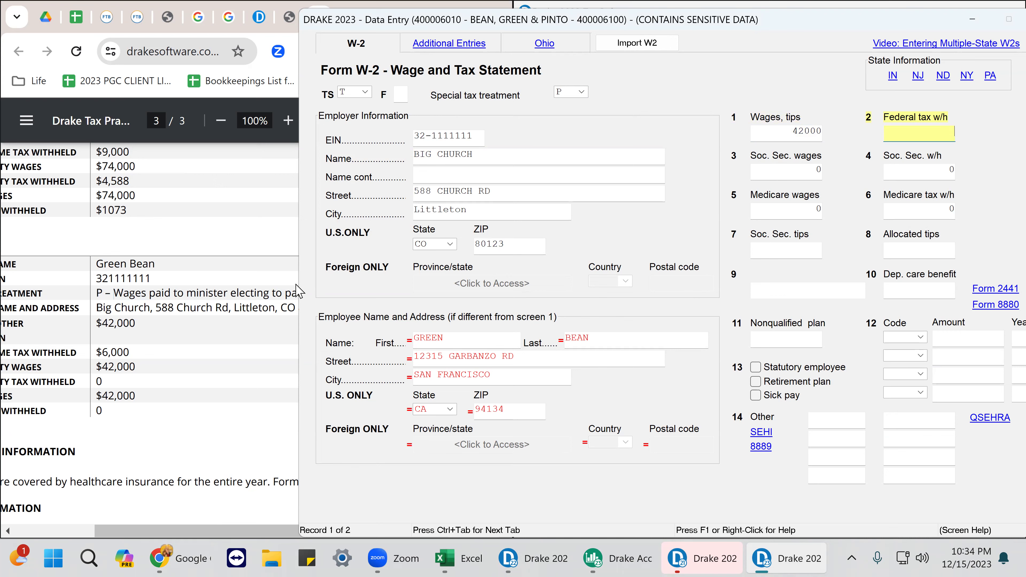
pyautogui.click(215, 338)
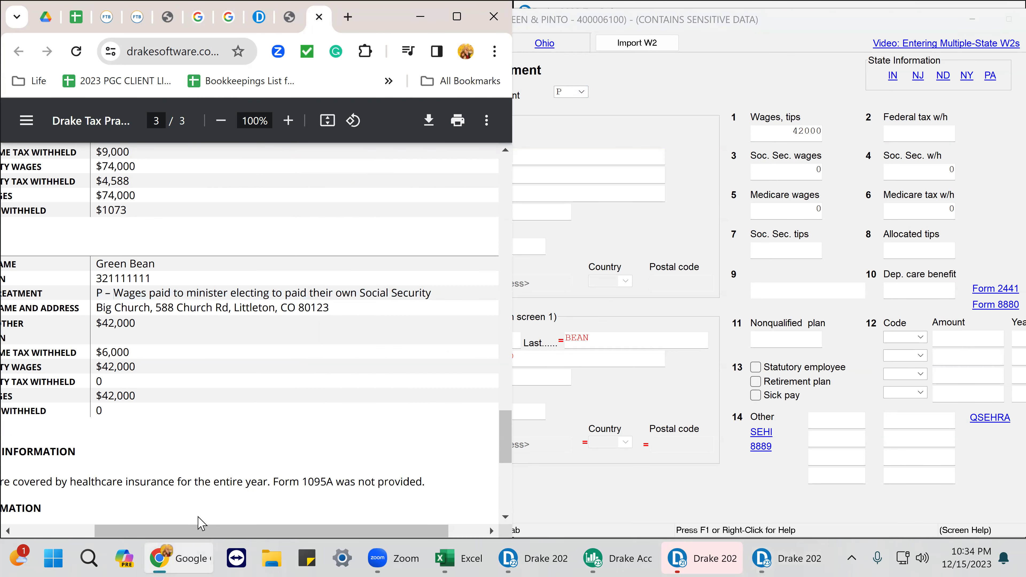
pyautogui.moveTo(190, 541)
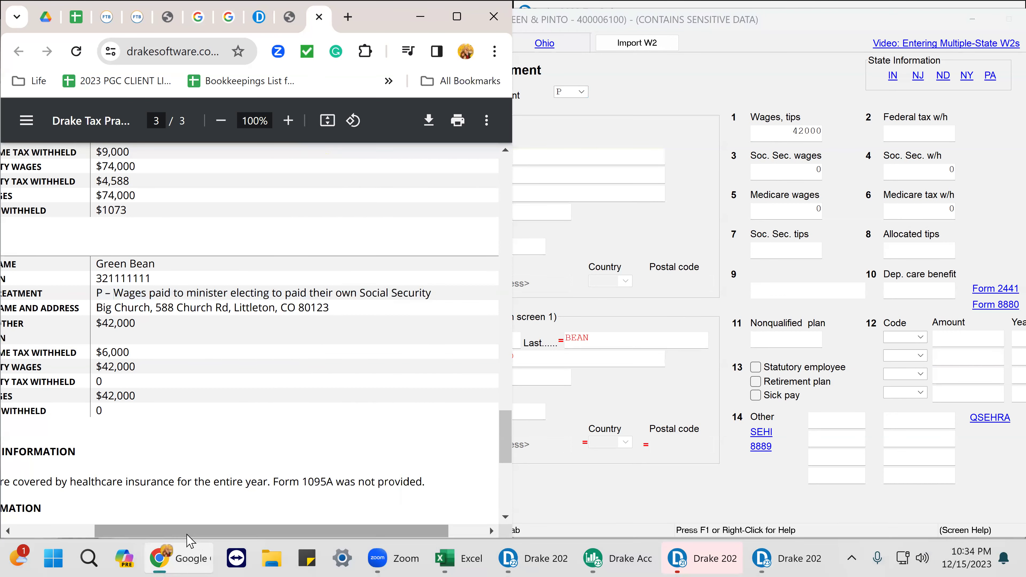
pyautogui.moveTo(189, 532); pyautogui.dragTo(124, 537)
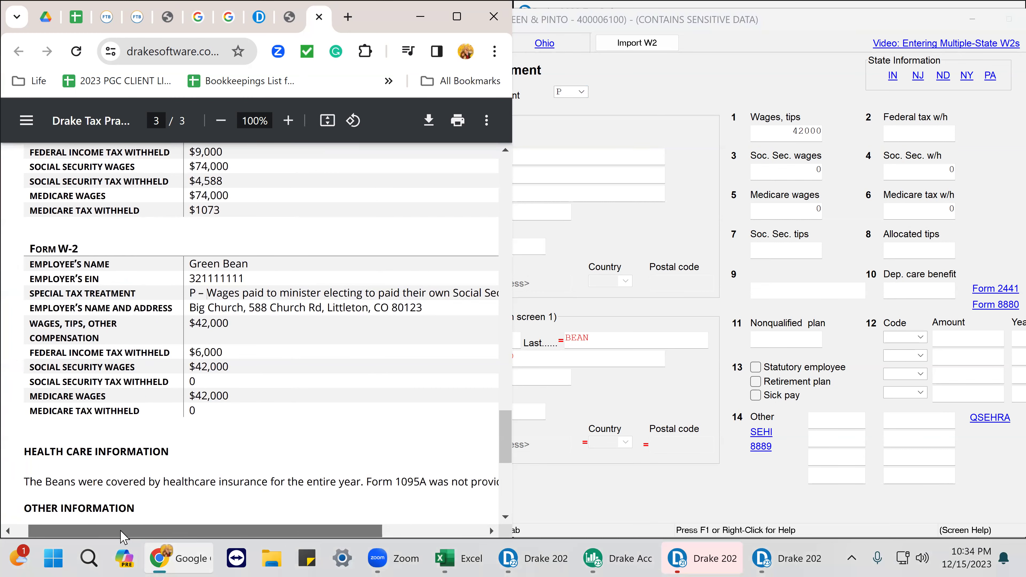
pyautogui.click(913, 138)
pyautogui.press('Tab')
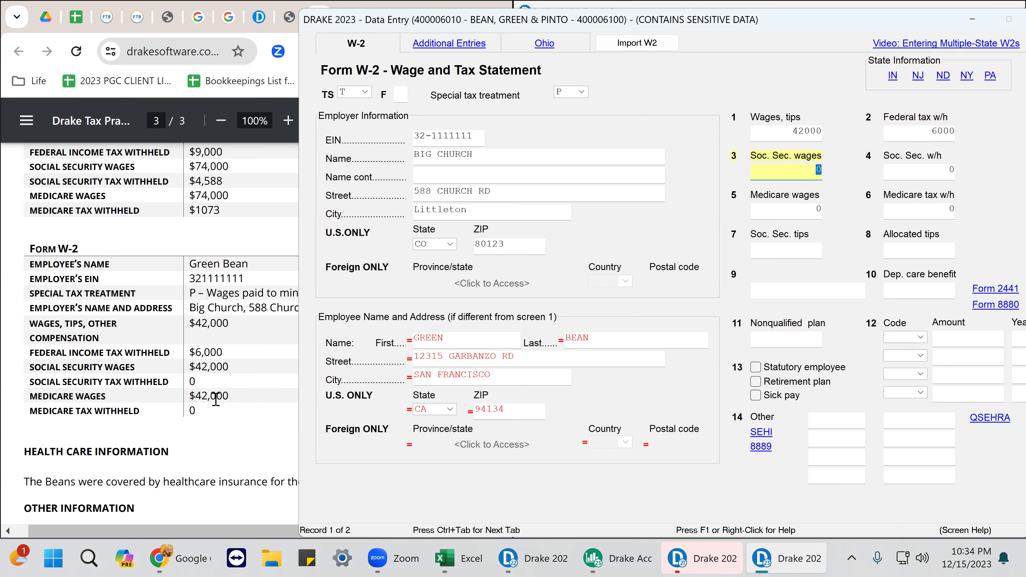
# Switch the Big Church W-2 owner to S and back to T to refresh the employee address
pyautogui.scroll(-2, 217, 396)
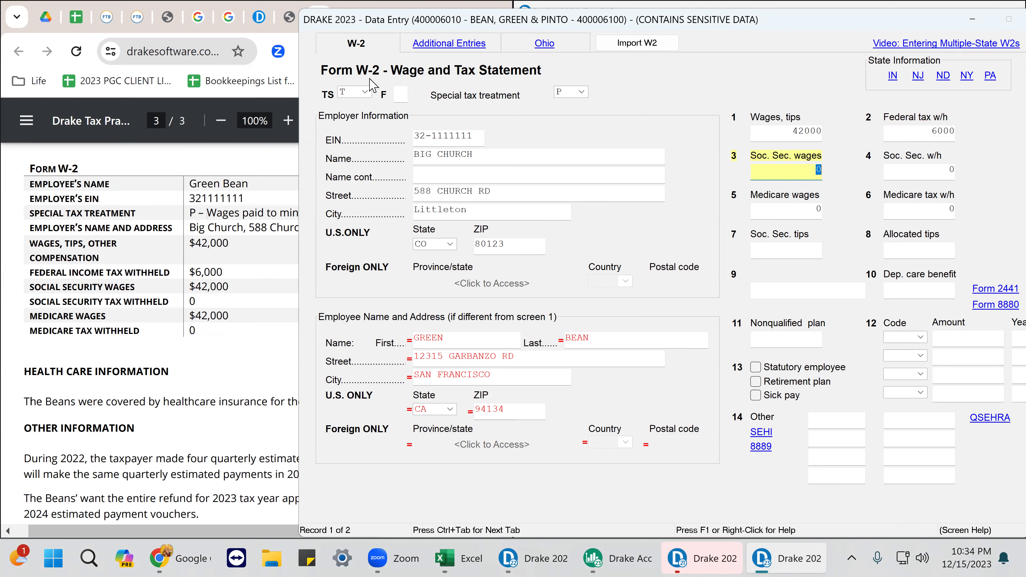
pyautogui.click(365, 93)
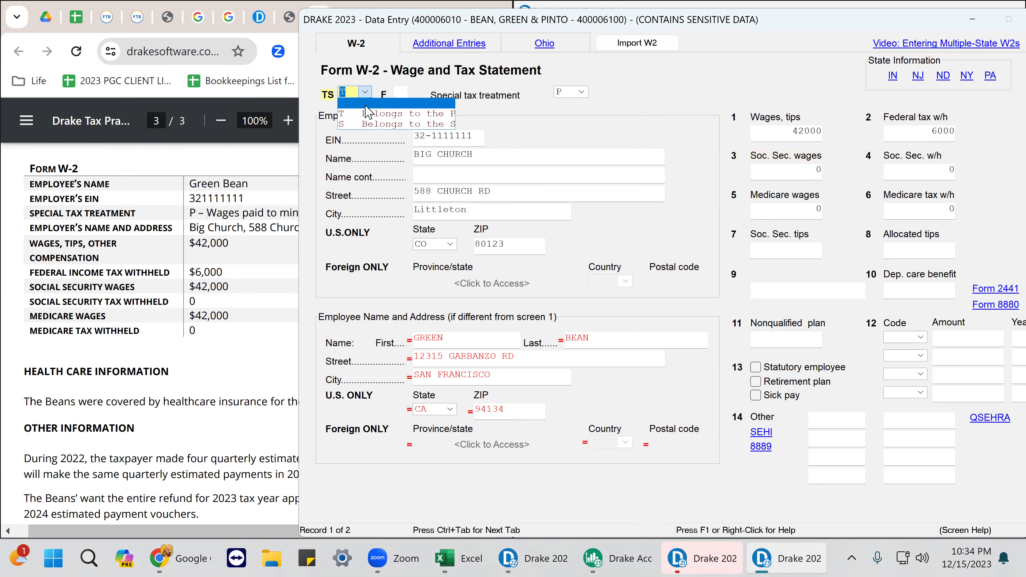
pyautogui.click(369, 124)
pyautogui.click(367, 93)
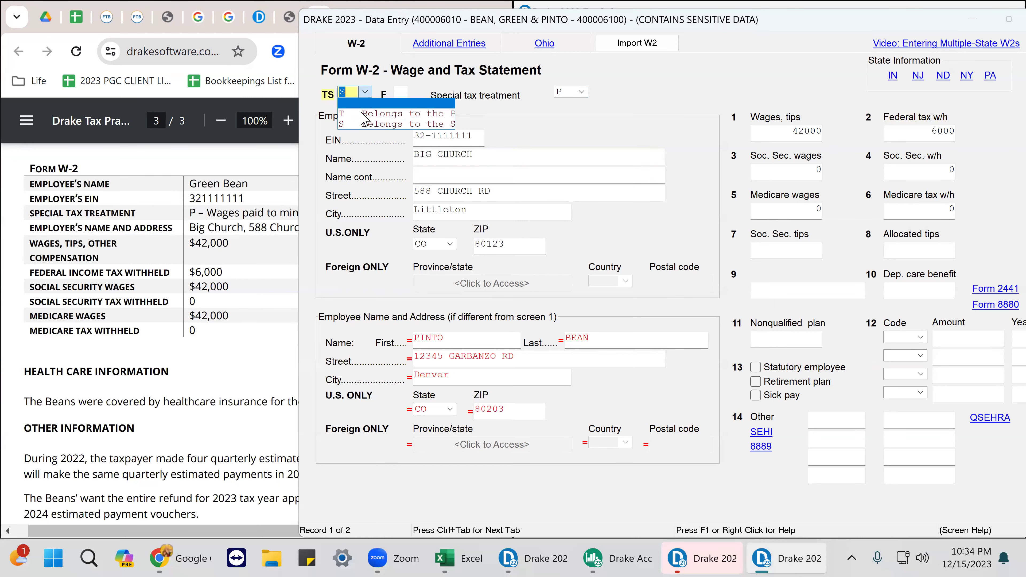
pyautogui.click(366, 113)
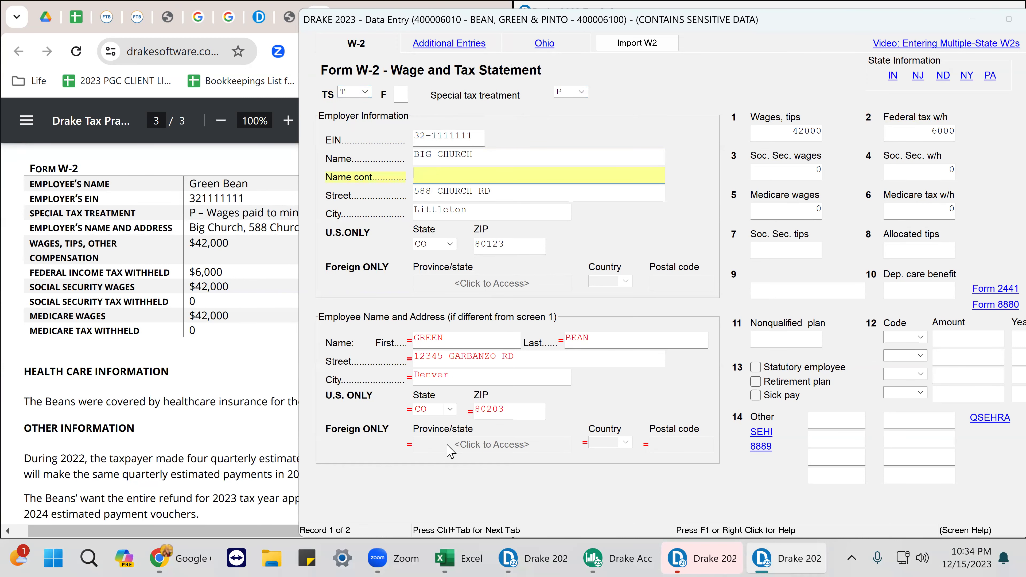
# Change the state code on the first box 15 line of the Big Church W-2
pyautogui.scroll(-2, 506, 359)
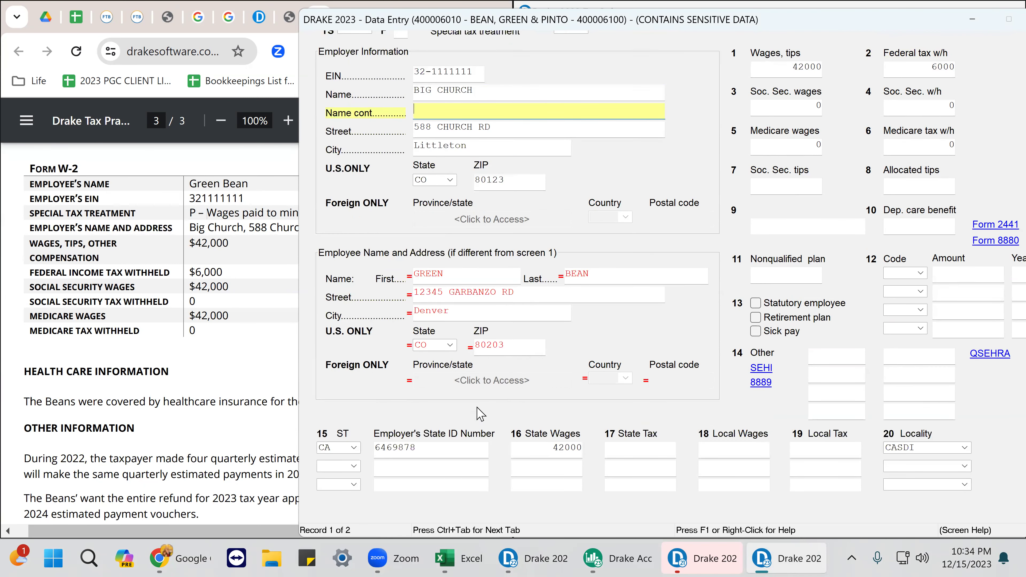
pyautogui.click(333, 447)
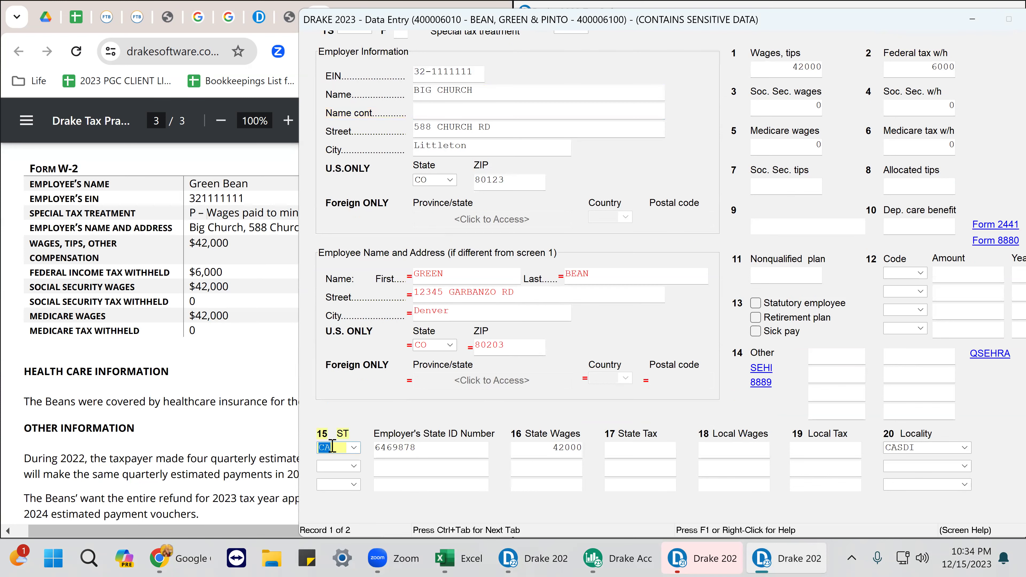
pyautogui.press('Tab')
pyautogui.scroll(2, 335, 452)
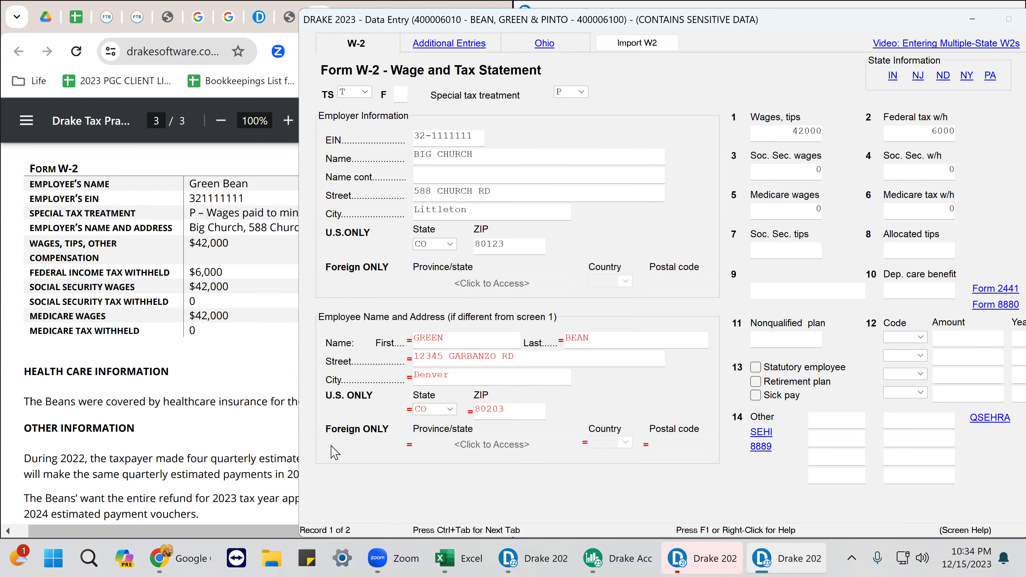
pyautogui.scroll(-2, 335, 451)
# Set the first box 15 state on the Big Hospital W-2 to CO and close the W-2 screen
pyautogui.press('pagedown')
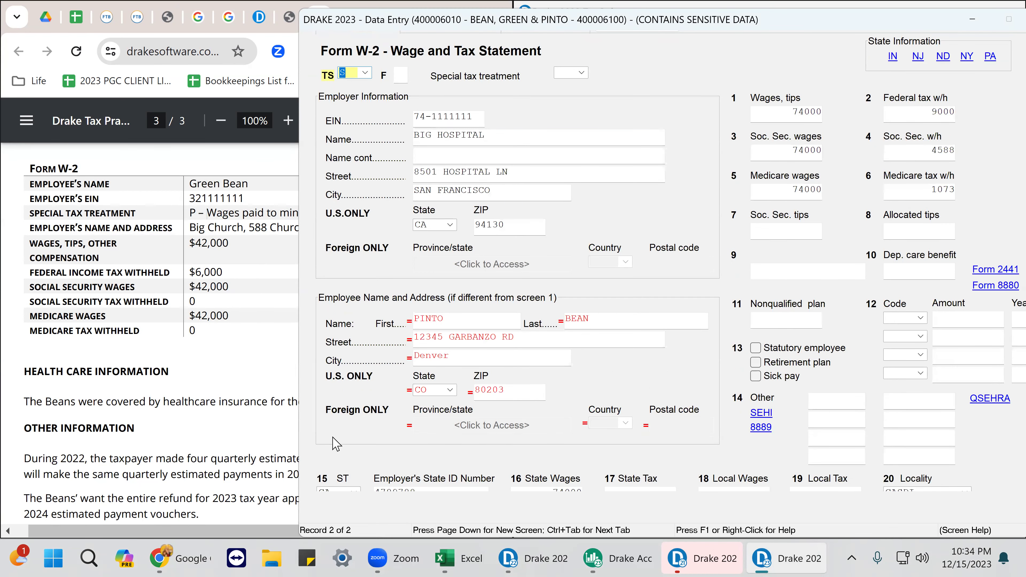
pyautogui.scroll(-2, 457, 494)
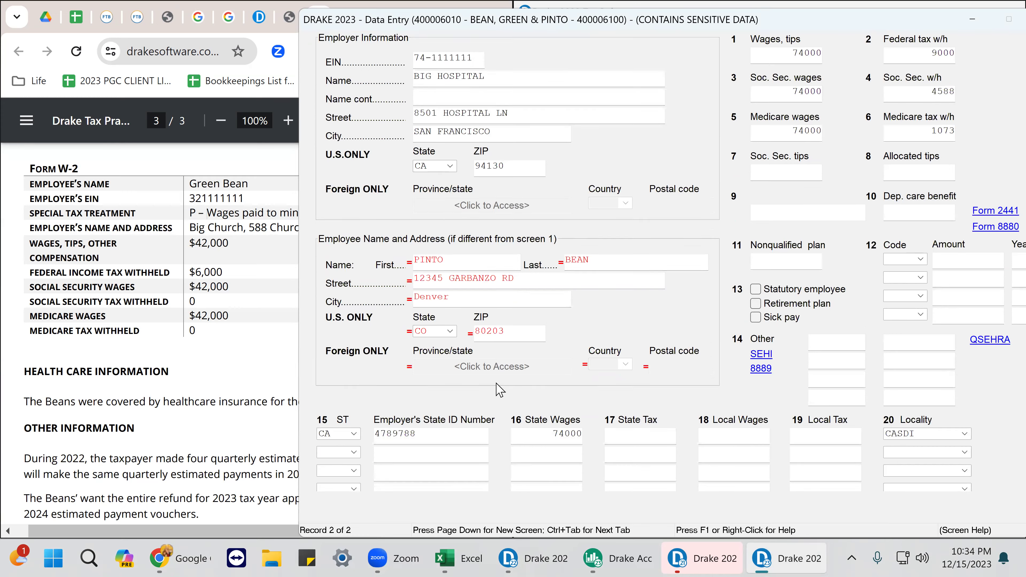
pyautogui.click(341, 431)
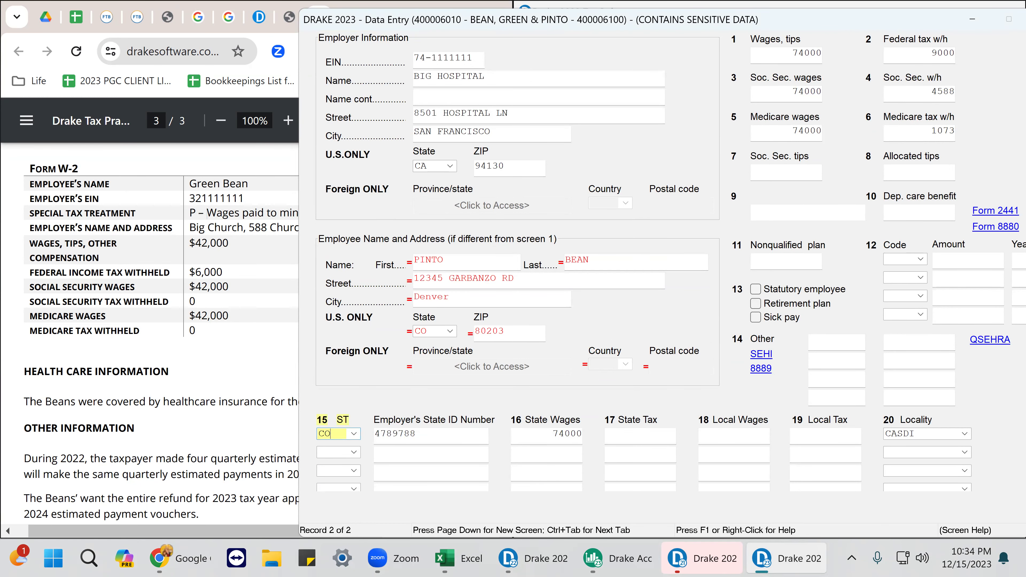
pyautogui.press('Tab')
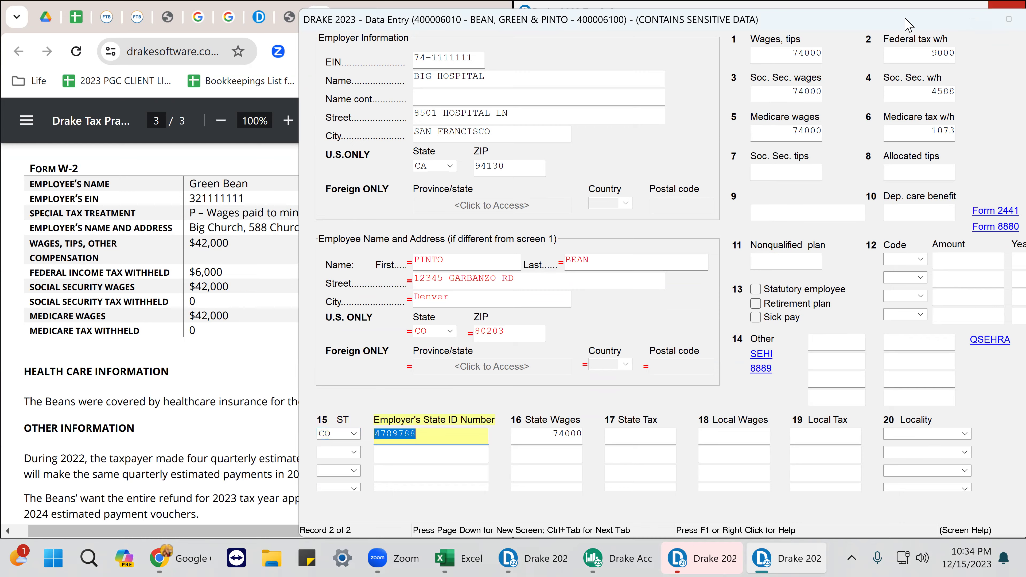
pyautogui.moveTo(905, 19); pyautogui.dragTo(820, 15)
pyautogui.click(956, 18)
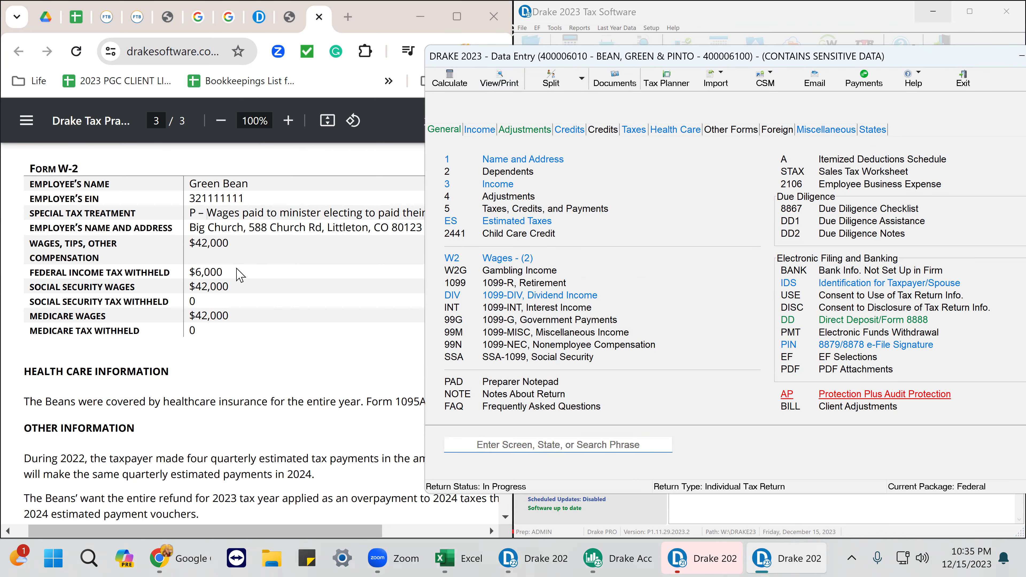
# Read the estimated payment details under Other Information in the practice PDF and open the Estimated Taxes (ES) screen
pyautogui.scroll(-5, 240, 275)
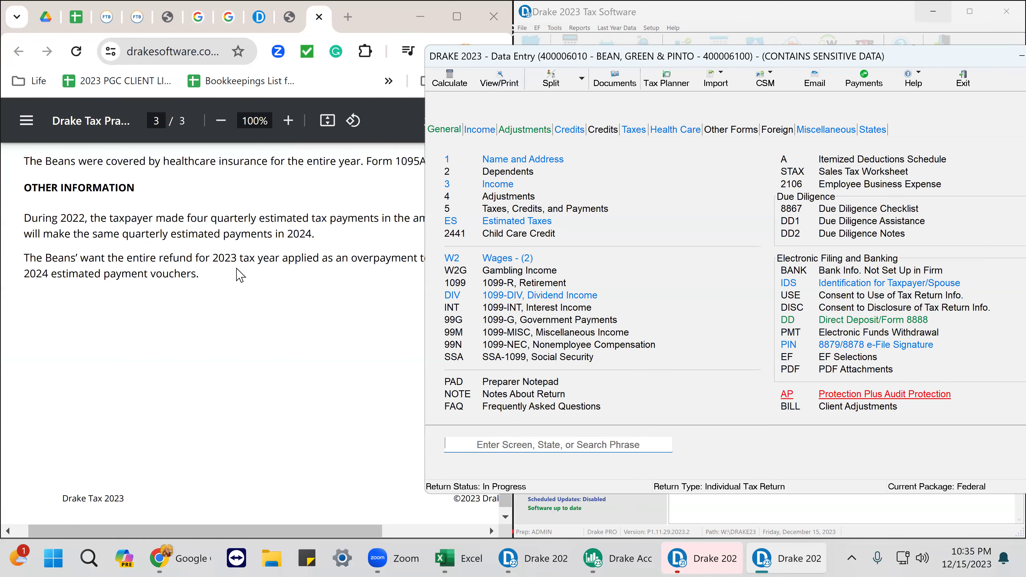
pyautogui.click(397, 294)
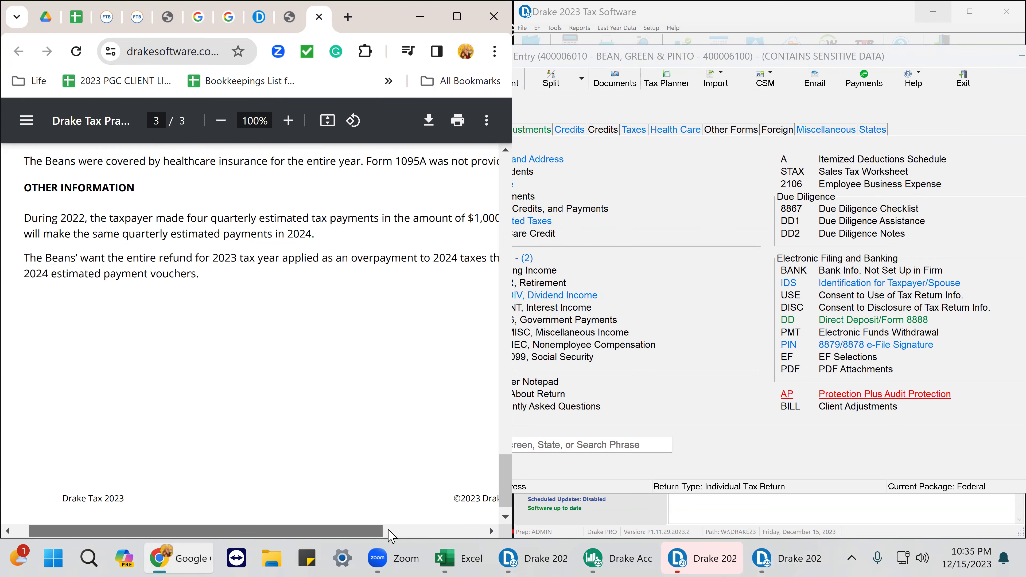
pyautogui.hscroll(2, 402, 537)
pyautogui.hscroll(-2, 331, 538)
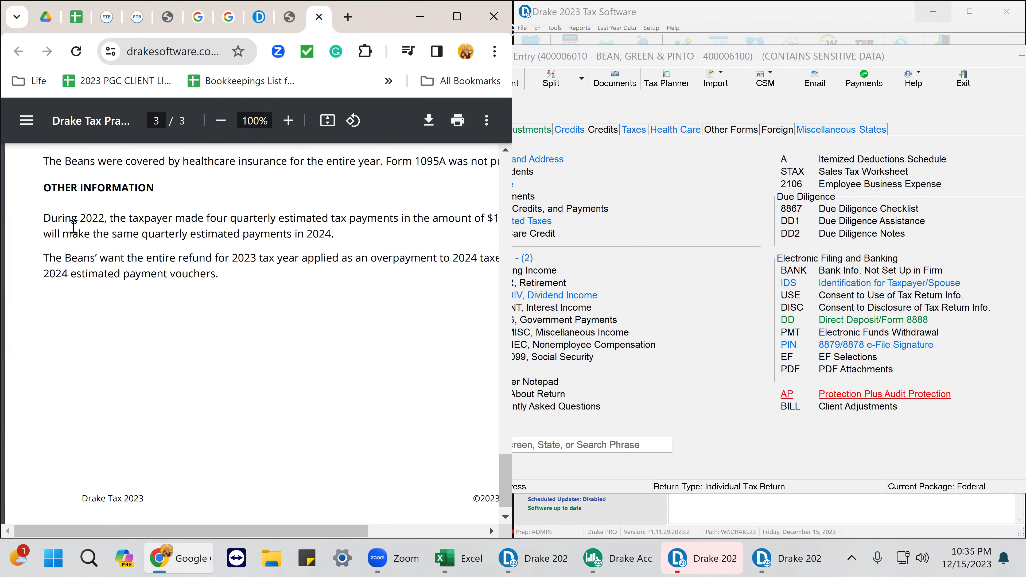
pyautogui.moveTo(51, 218); pyautogui.dragTo(692, 240)
pyautogui.click(561, 229)
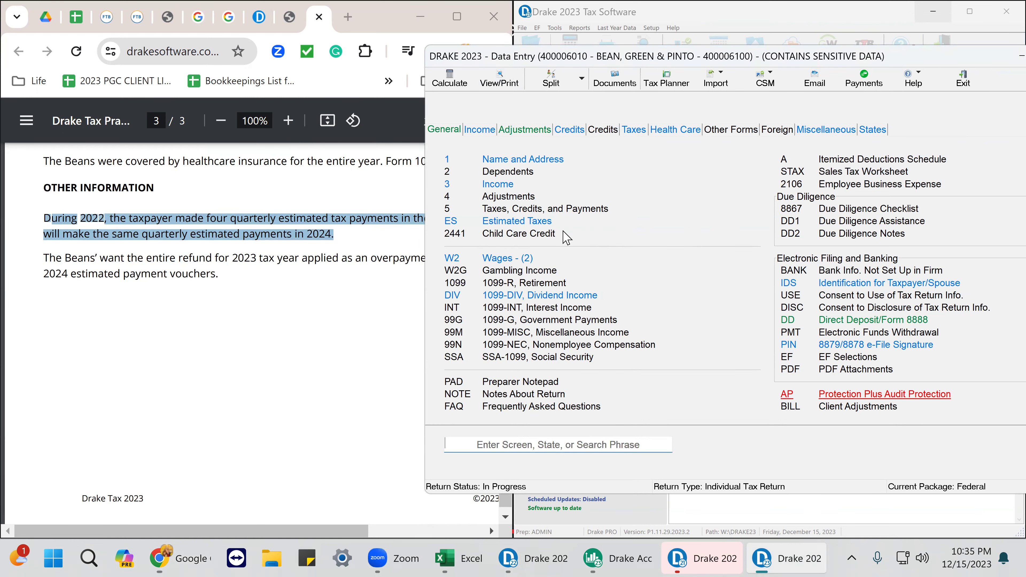
pyautogui.click(534, 222)
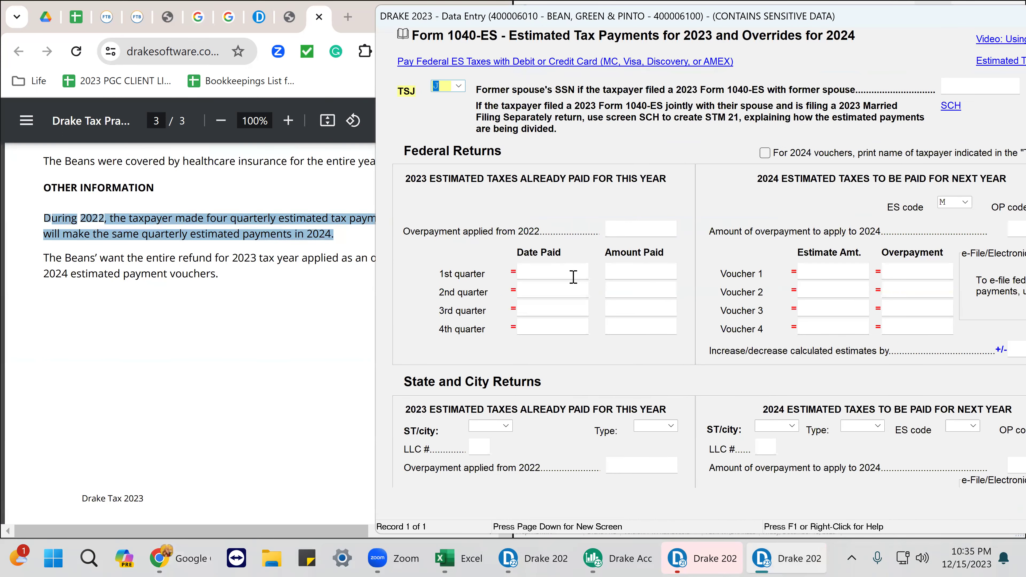
# Record federal 2023 estimated payments of 1000 each for the 1st quarter on 04-15-2023 and the 2nd quarter on 06-15-2023
pyautogui.click(527, 275)
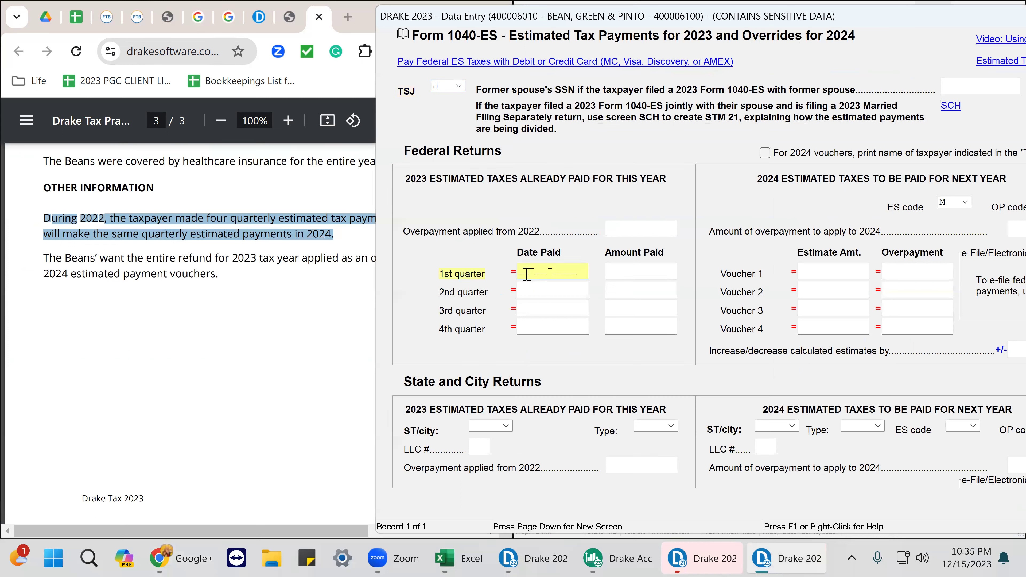
pyautogui.write('04')
pyautogui.click(640, 271)
pyautogui.write('100')
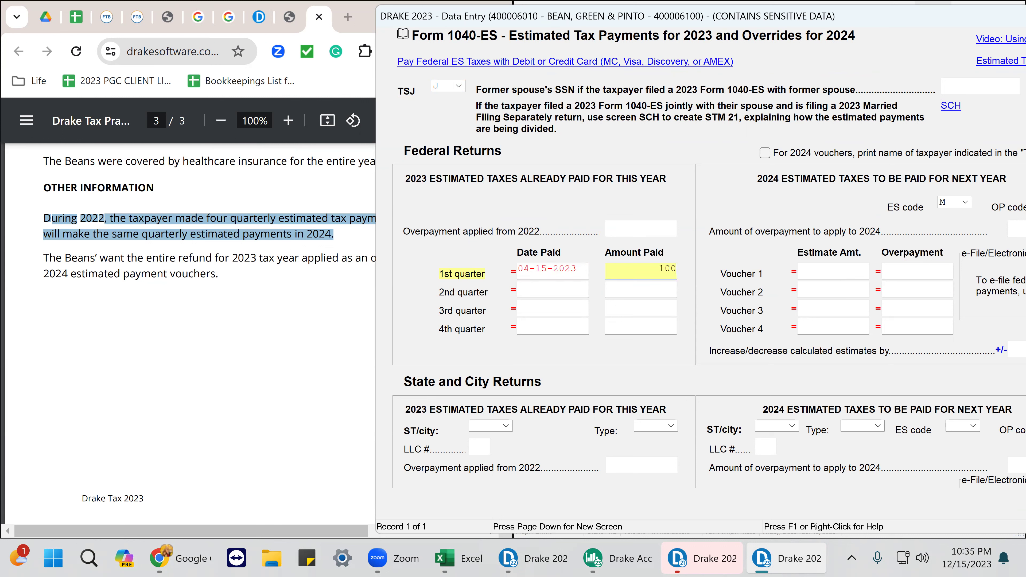
pyautogui.write('0')
pyautogui.press('Tab')
pyautogui.write('06')
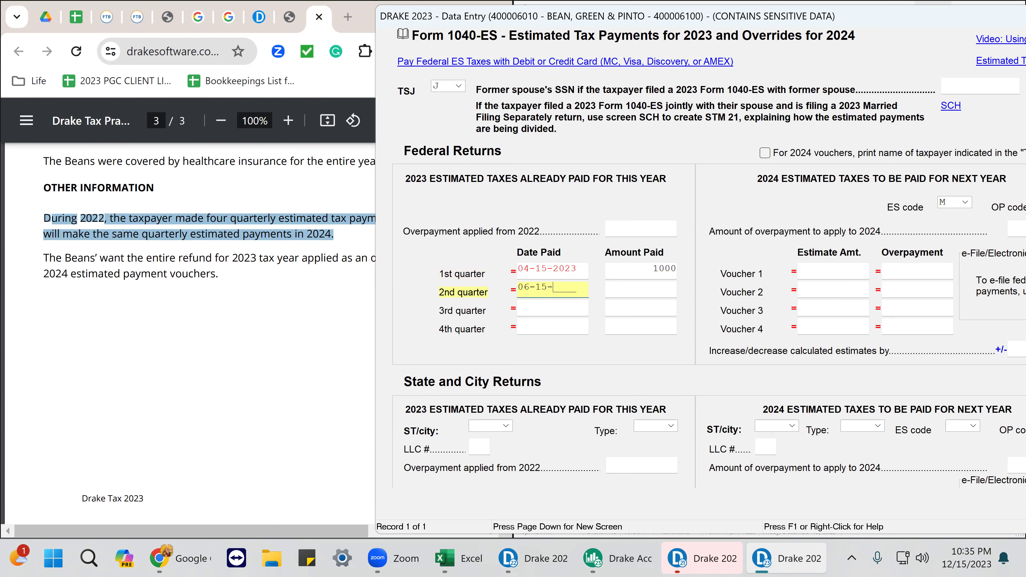
pyautogui.press('Tab')
pyautogui.write('10')
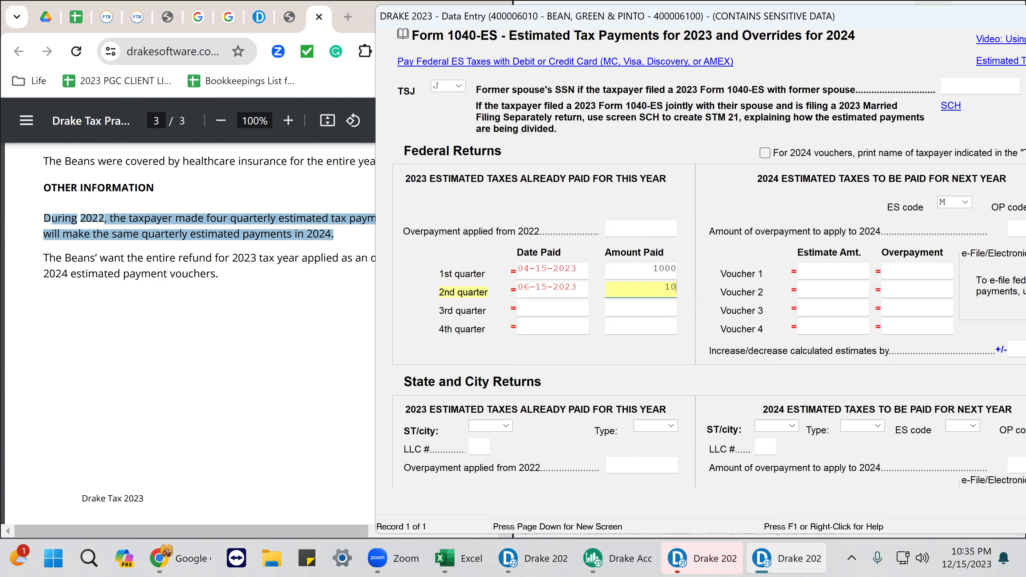
pyautogui.write('00')
# Record federal estimated payments of 1000 each for the 3rd quarter on 09-15-2023 and the 4th quarter on 01-15-2024
pyautogui.press('Tab')
pyautogui.write('09-15-2023')
pyautogui.press('Tab')
pyautogui.write('1000')
pyautogui.press('Tab')
pyautogui.write('0')
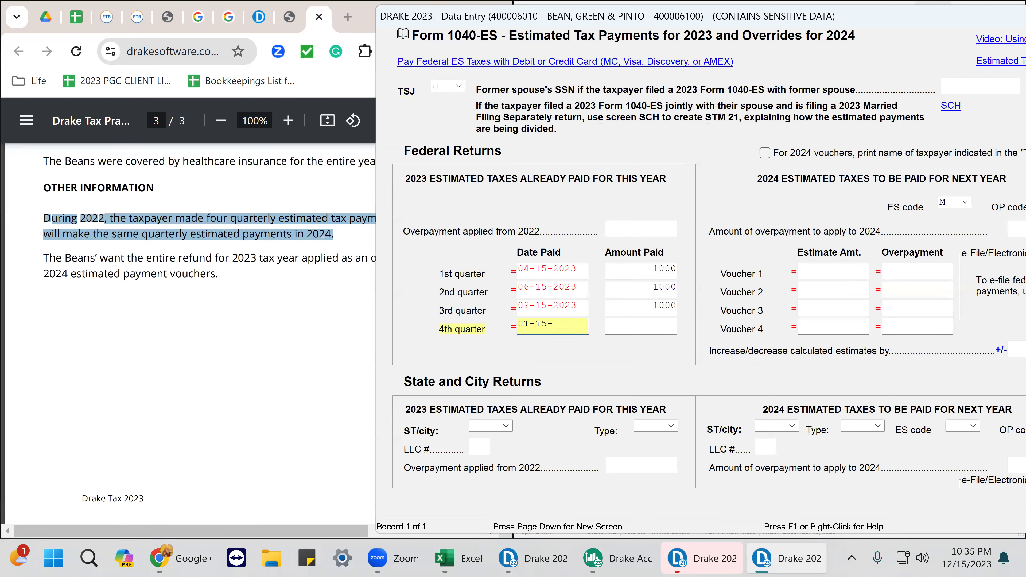
pyautogui.write('1-15-2024')
pyautogui.press('Tab')
pyautogui.press('Tab')
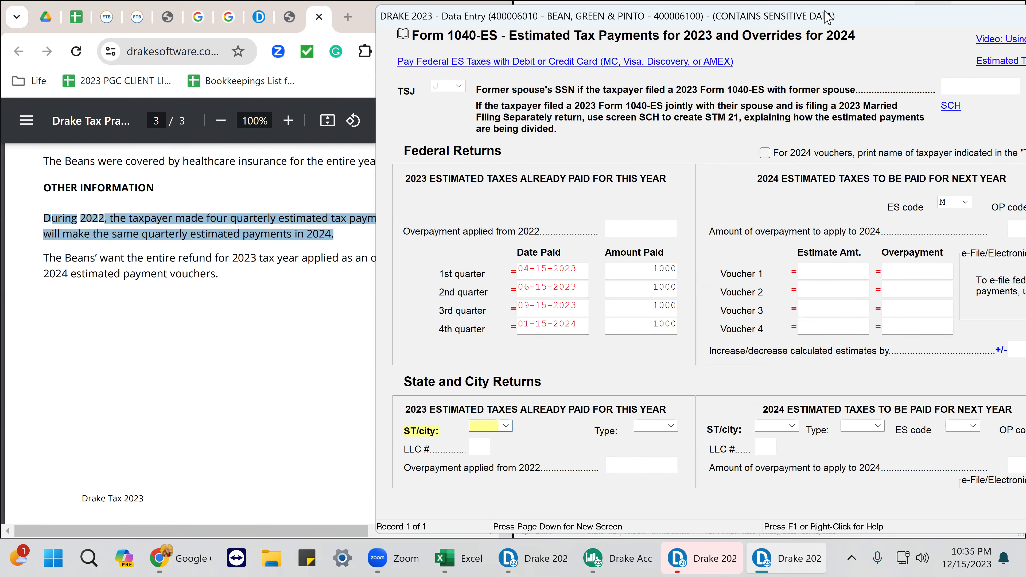
# Set the OP code for the federal 2024 estimated taxes to A
pyautogui.moveTo(826, 17); pyautogui.dragTo(741, 14)
pyautogui.click(983, 200)
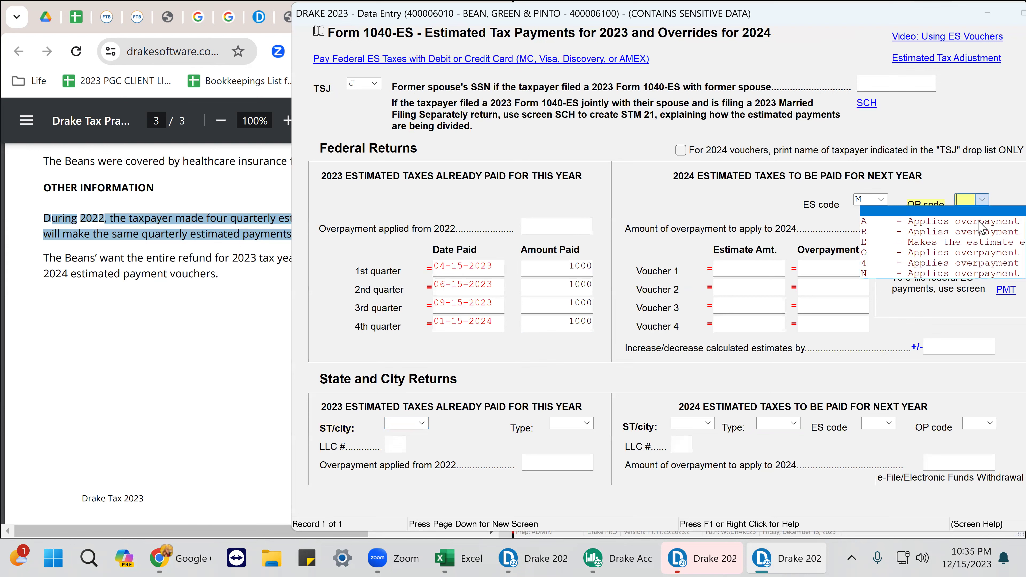
pyautogui.click(978, 221)
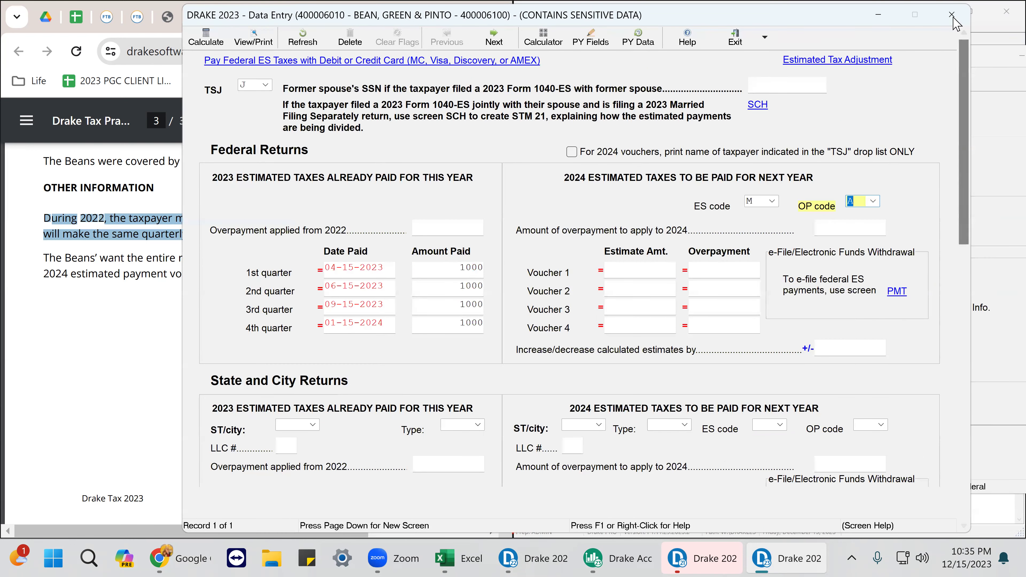
# Close the Estimated Taxes screen and record 5000 of ordinary and 5000 of qualified dividends on the Musical Investments 1099-DIV entry
pyautogui.press('Escape')
pyautogui.click(339, 342)
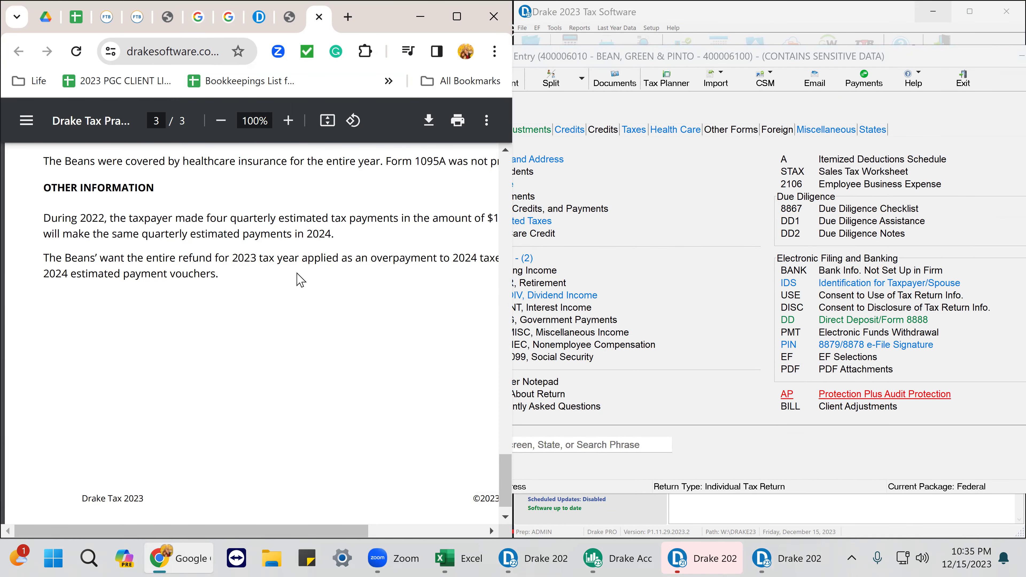
pyautogui.scroll(8, 300, 279)
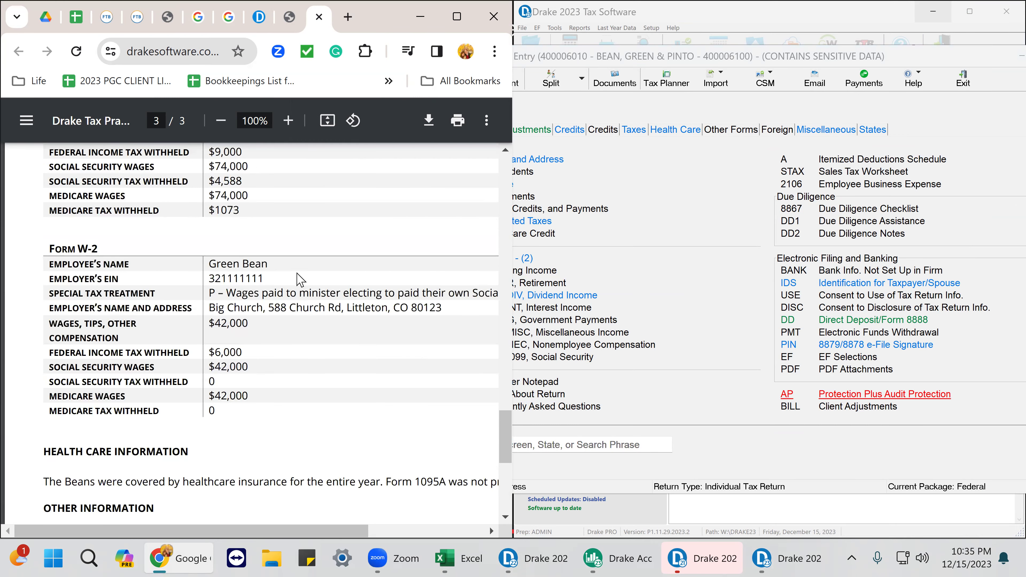
pyautogui.scroll(4, 263, 291)
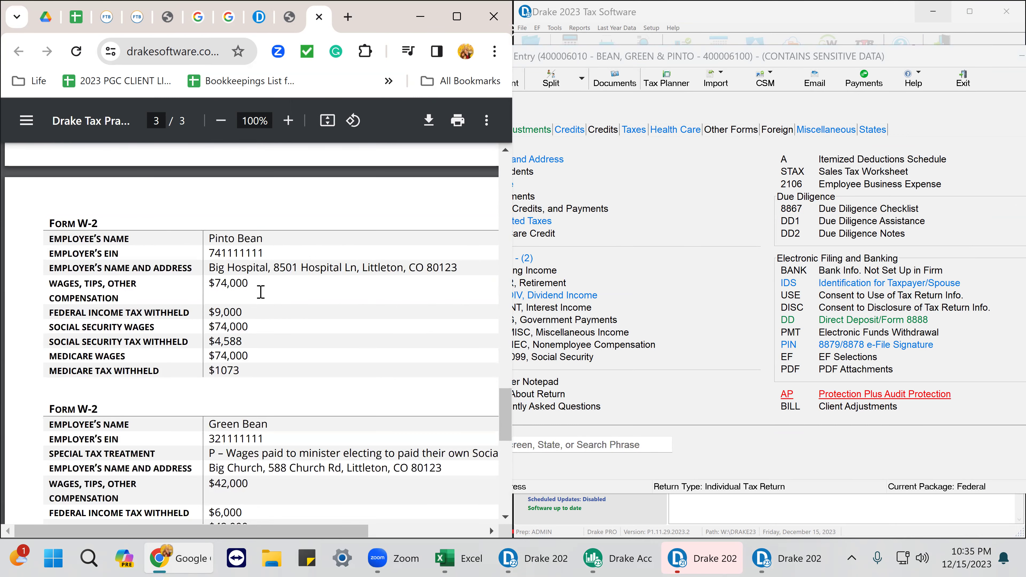
pyautogui.scroll(10, 261, 292)
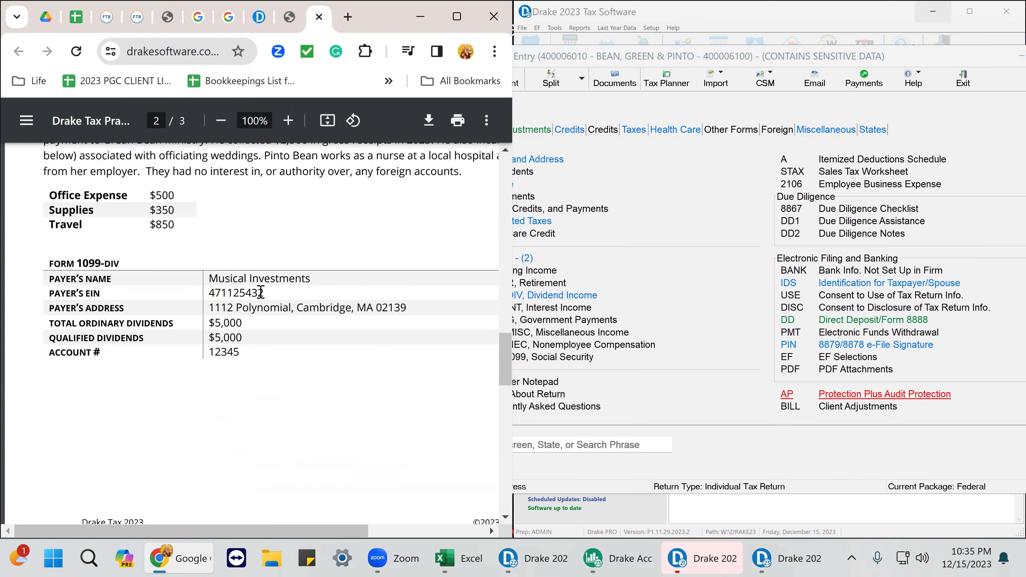
pyautogui.click(677, 365)
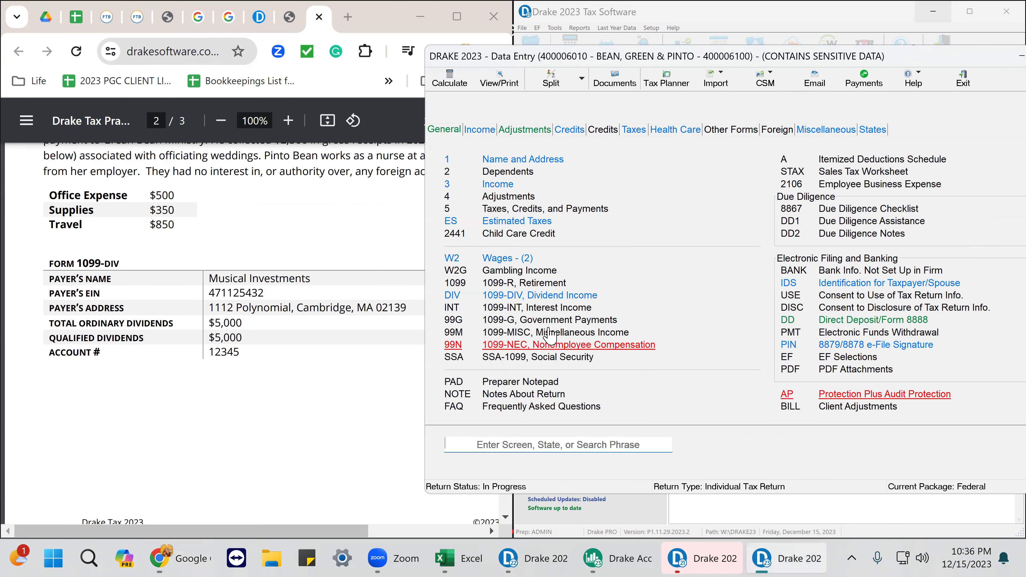
pyautogui.click(546, 301)
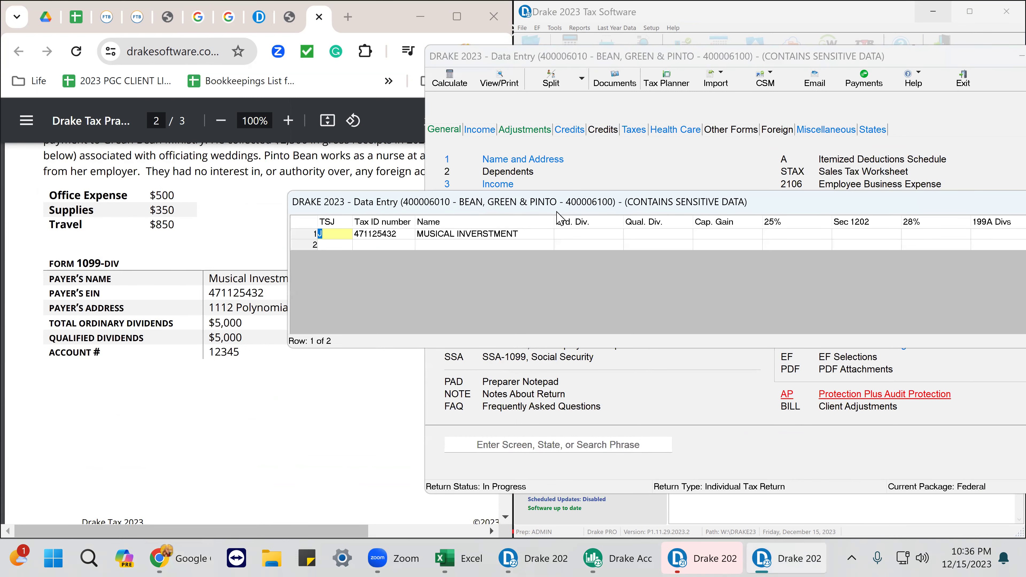
pyautogui.click(577, 235)
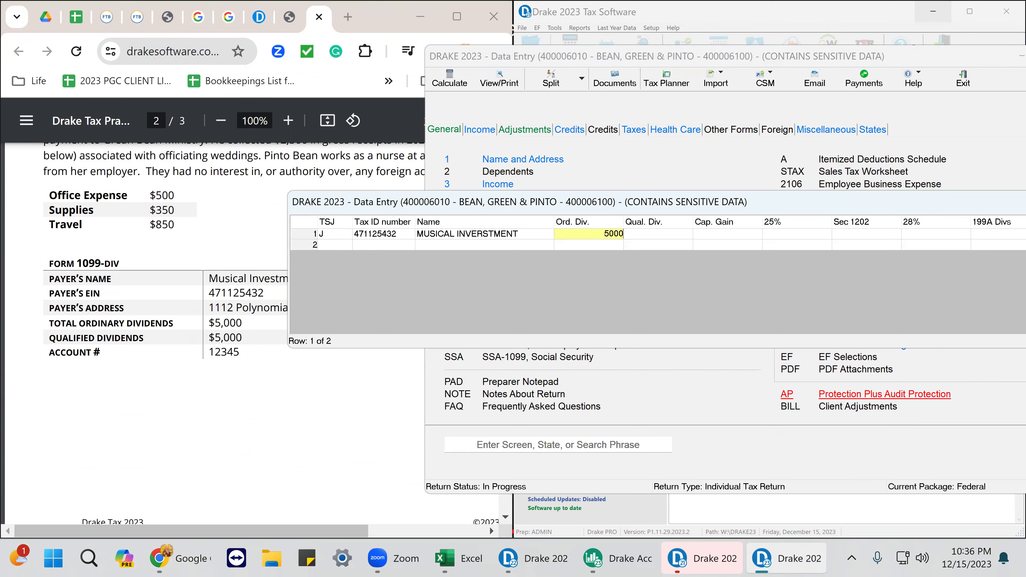
pyautogui.press('Tab')
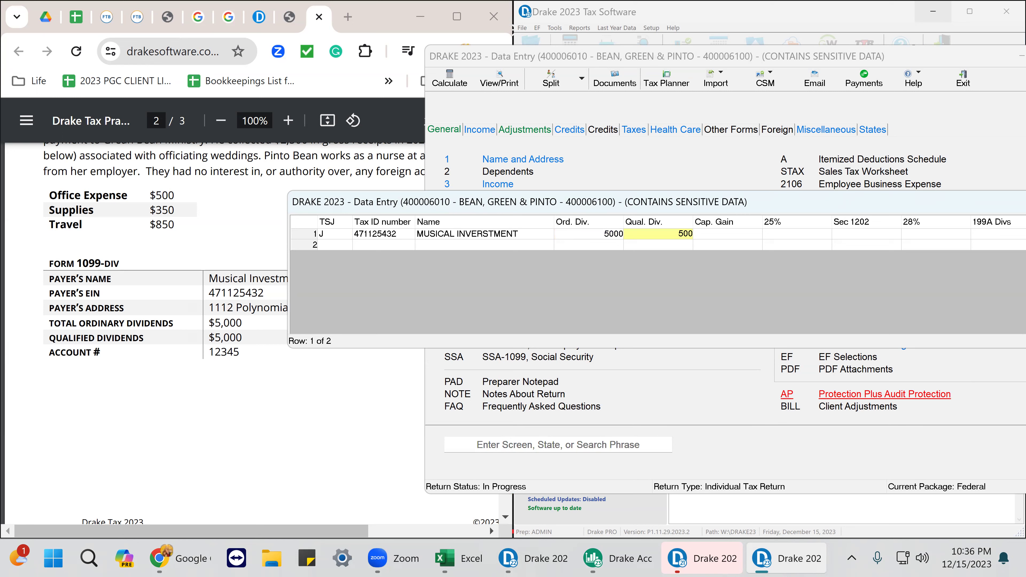
pyautogui.press('Tab')
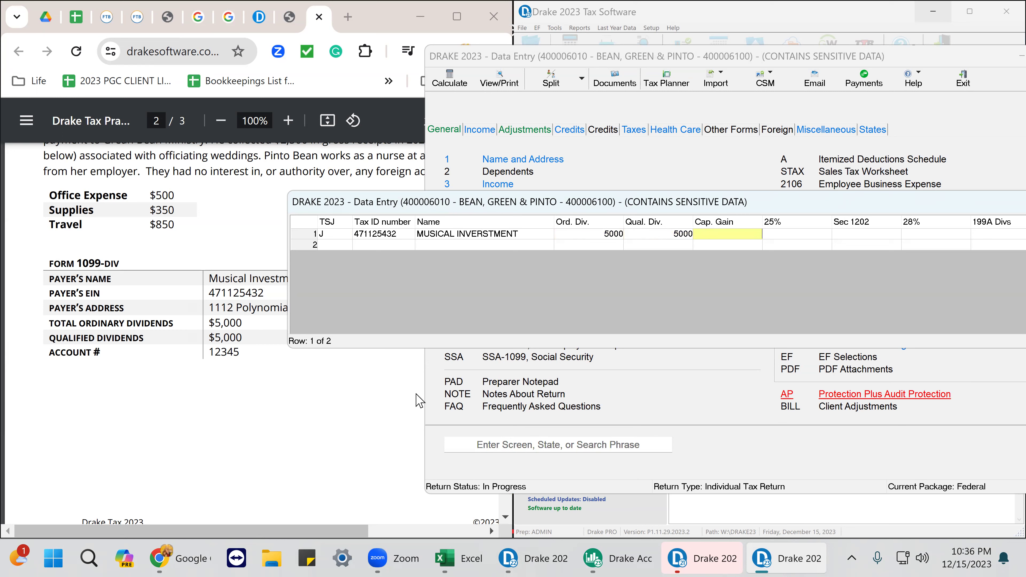
# Fill in the account number for the Musical Investments dividend entry from the practice PDF and close the dividend screen
pyautogui.click(307, 416)
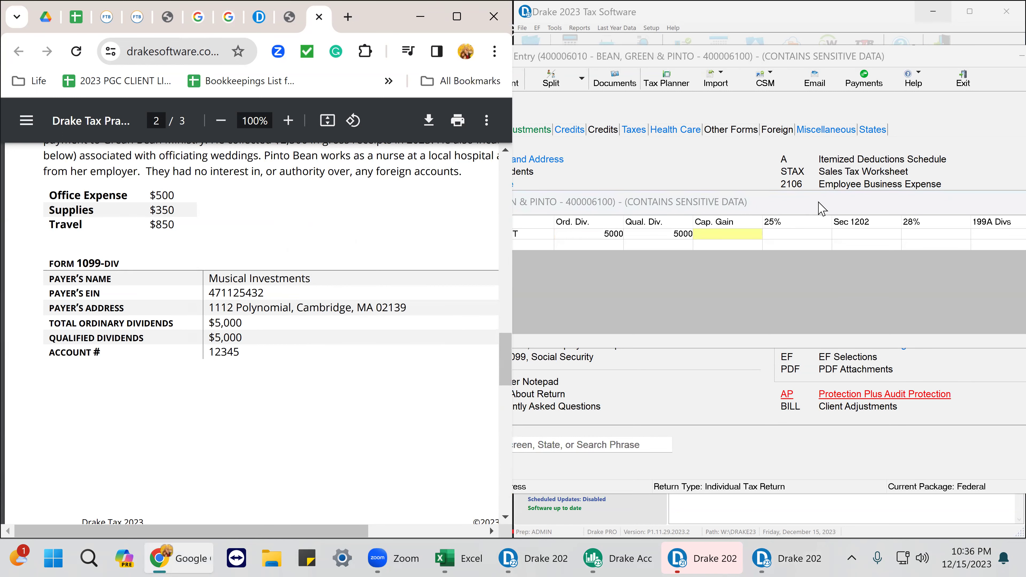
pyautogui.click(797, 209)
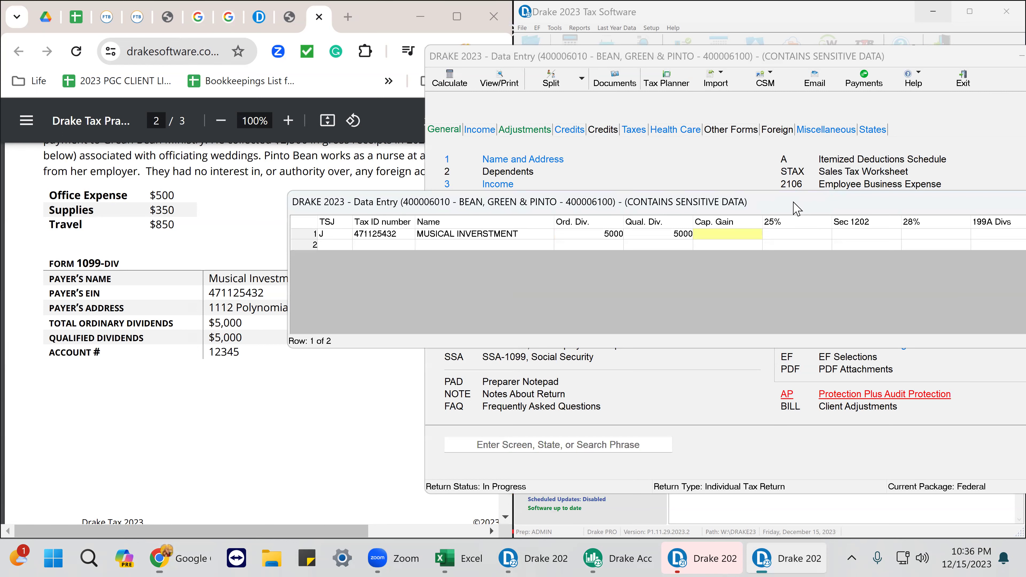
pyautogui.moveTo(796, 209); pyautogui.dragTo(619, 200)
pyautogui.click(943, 225)
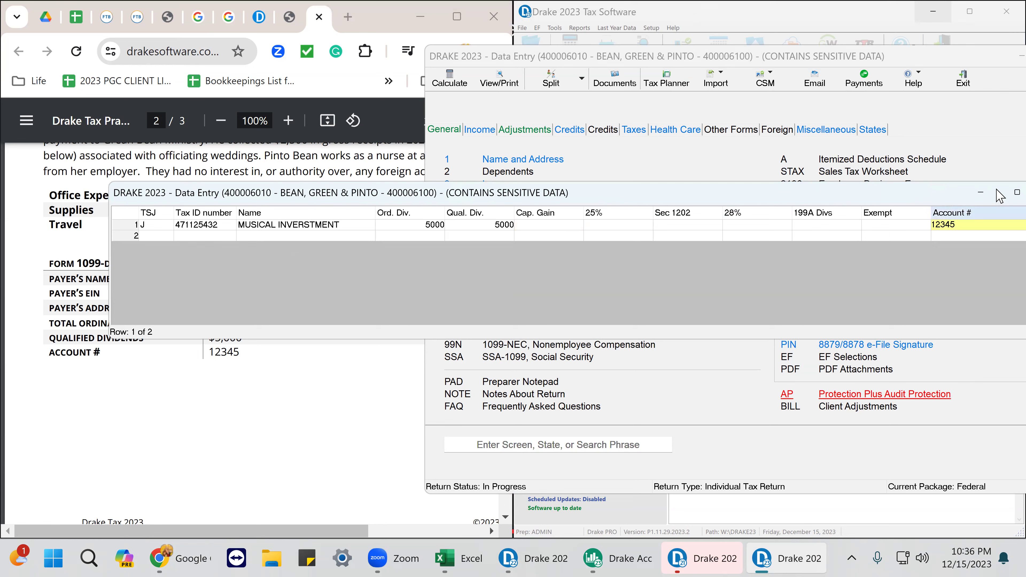
pyautogui.moveTo(810, 192); pyautogui.dragTo(695, 182)
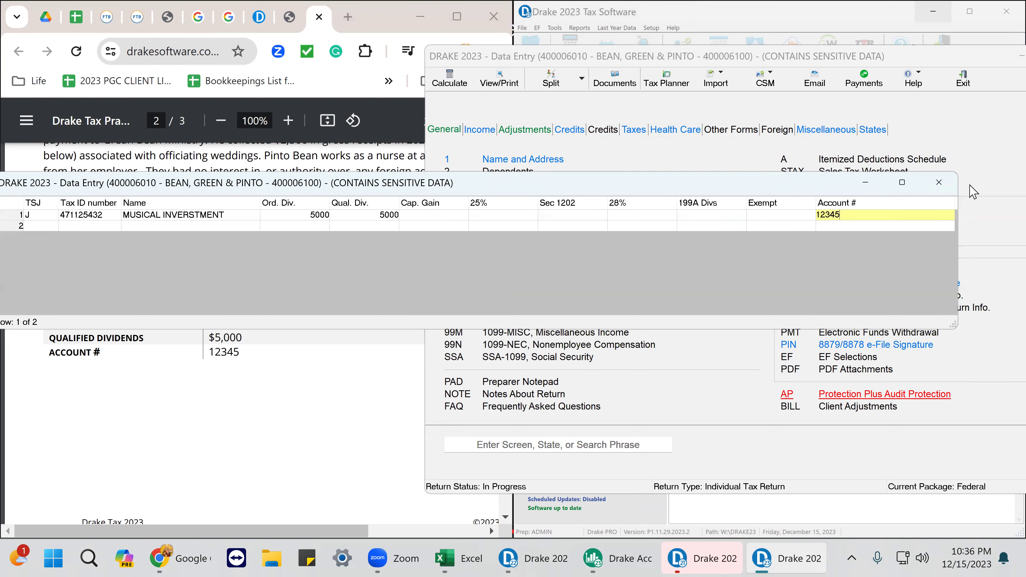
pyautogui.click(938, 182)
# Find the wedding-officiating income and expenses in the practice PDF and open the Self-Employed Income (Schedule C) screen
pyautogui.scroll(1, 222, 342)
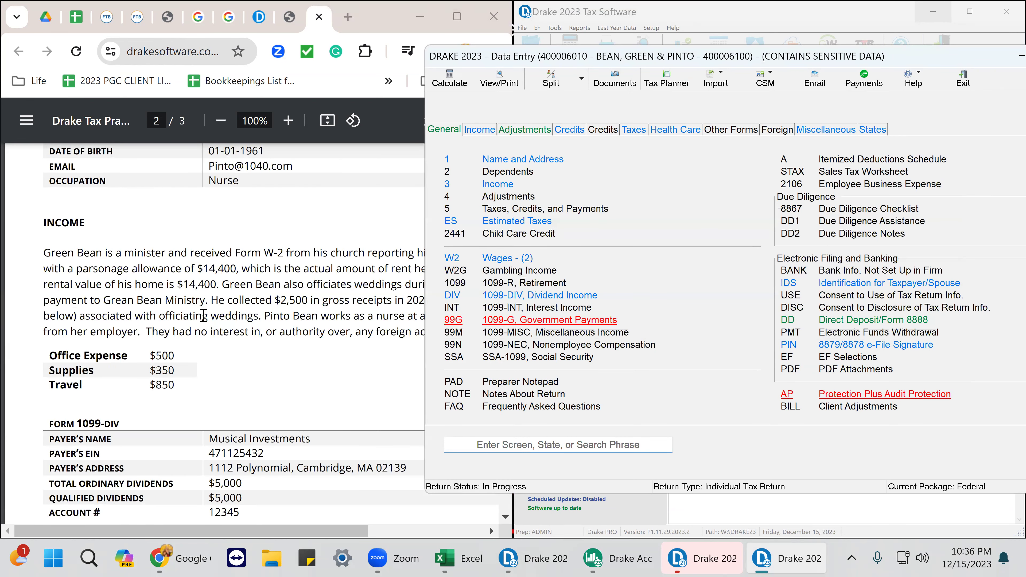
pyautogui.click(251, 362)
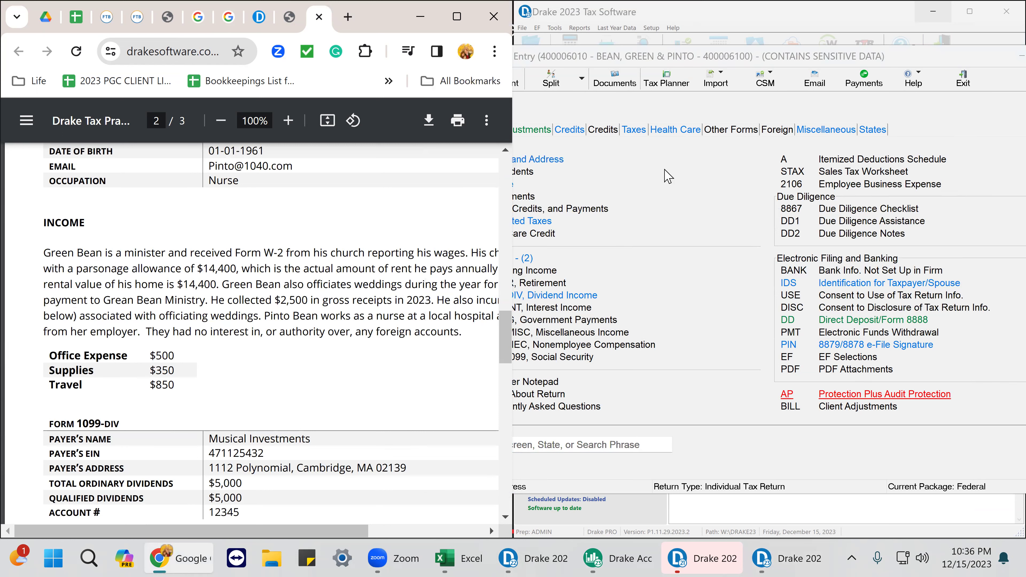
pyautogui.click(669, 176)
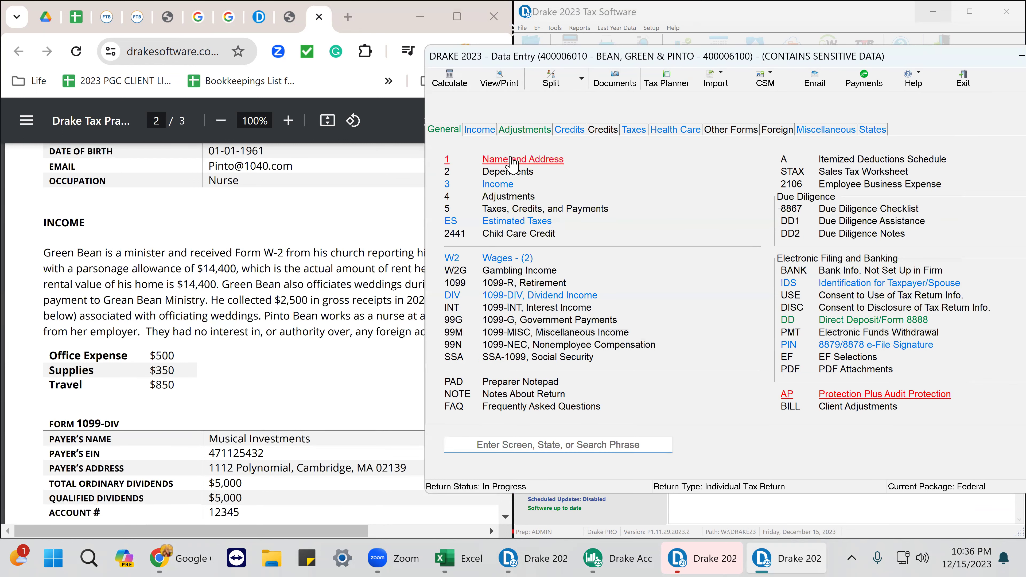
pyautogui.click(485, 130)
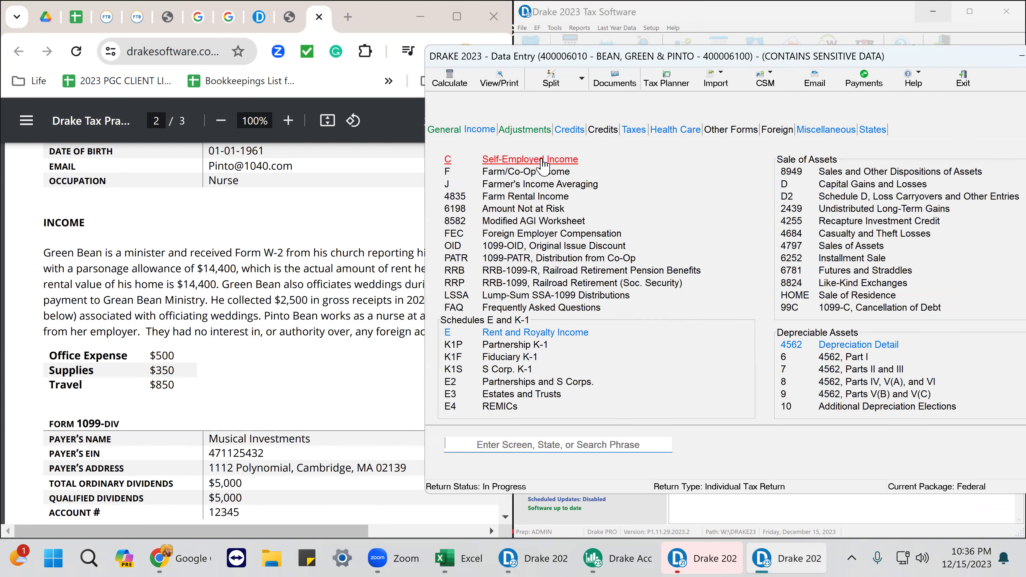
pyautogui.click(542, 160)
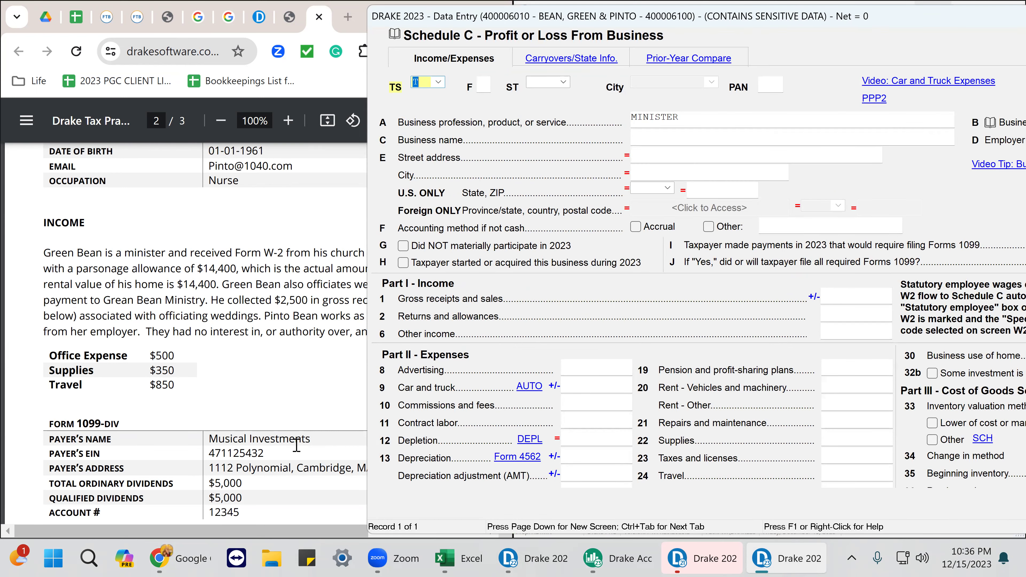
# Read the parsonage allowance in the practice PDF's Income section and examine the completed Schedule C in the solution return PDF
pyautogui.click(270, 366)
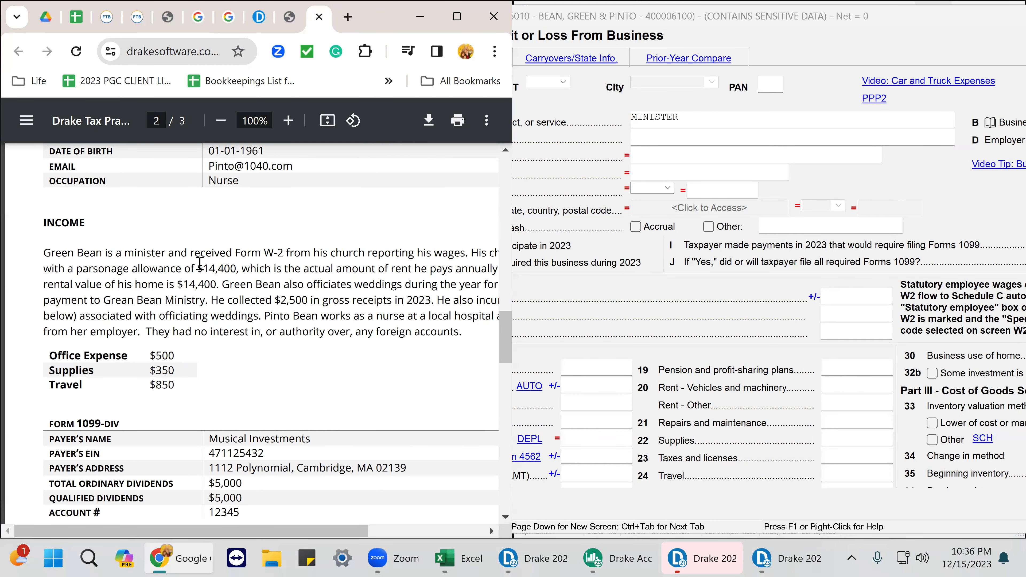
pyautogui.doubleClick(214, 269)
pyautogui.click(280, 362)
pyautogui.click(288, 16)
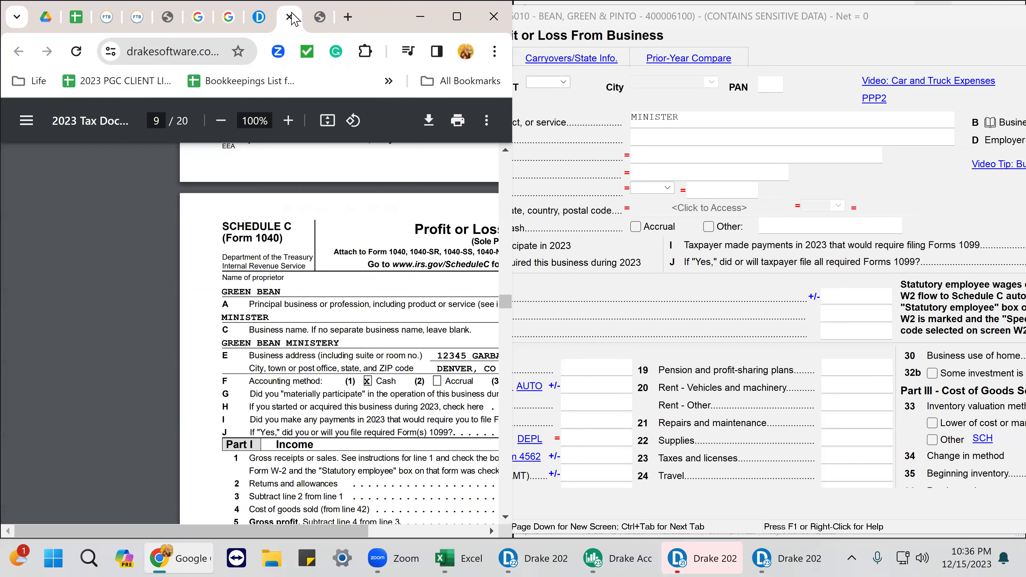
pyautogui.scroll(-10, 405, 419)
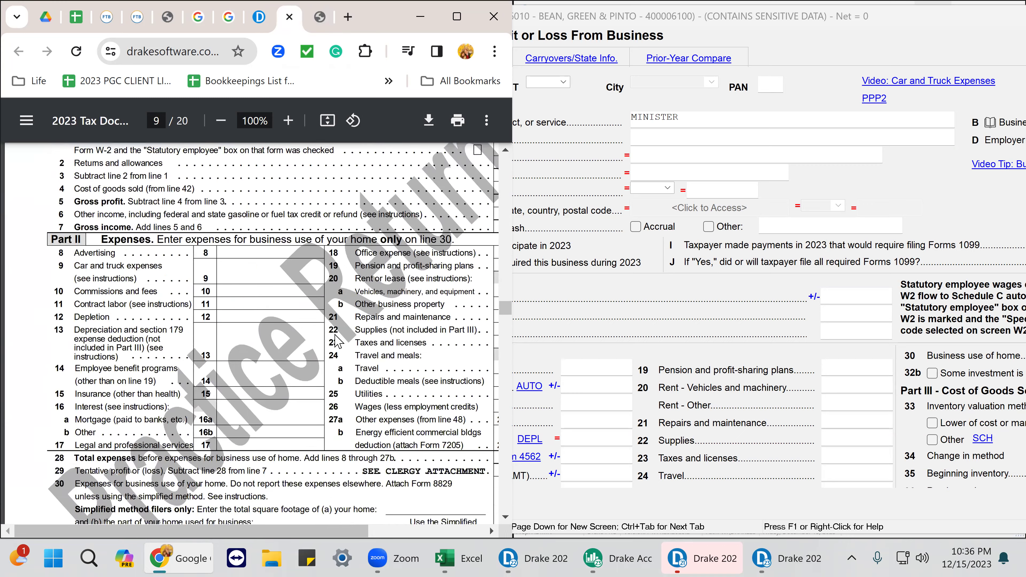
pyautogui.moveTo(360, 533)
pyautogui.mouseDown()
pyautogui.moveTo(469, 543)
pyautogui.moveTo(367, 543)
pyautogui.mouseUp()
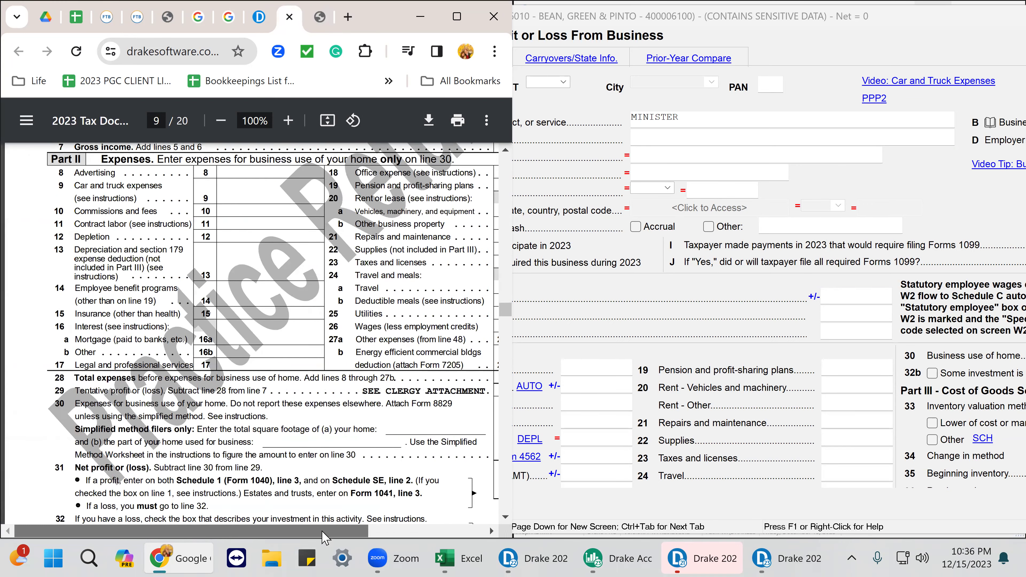
pyautogui.scroll(15, 297, 277)
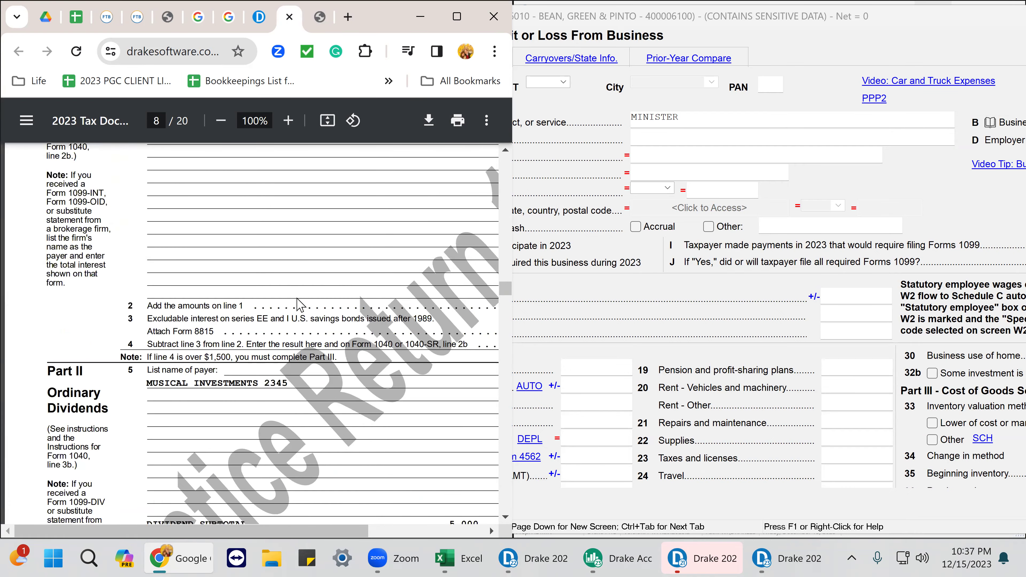
pyautogui.scroll(12, 300, 302)
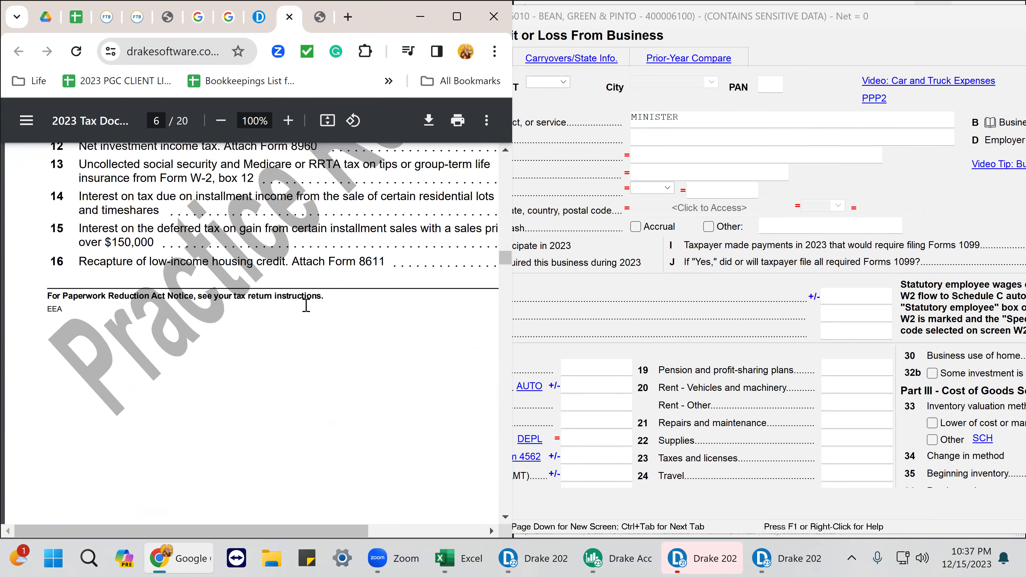
pyautogui.scroll(5, 306, 306)
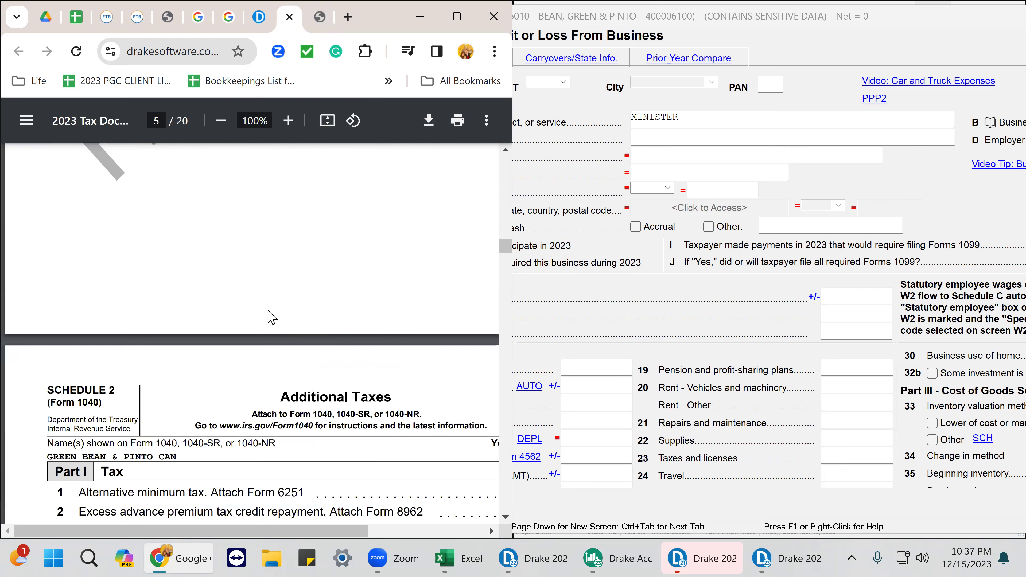
# Reduce the solution PDF's zoom to 75% and examine Schedule 1 and the income, tax and payment lines of Form 1040
pyautogui.click(221, 121)
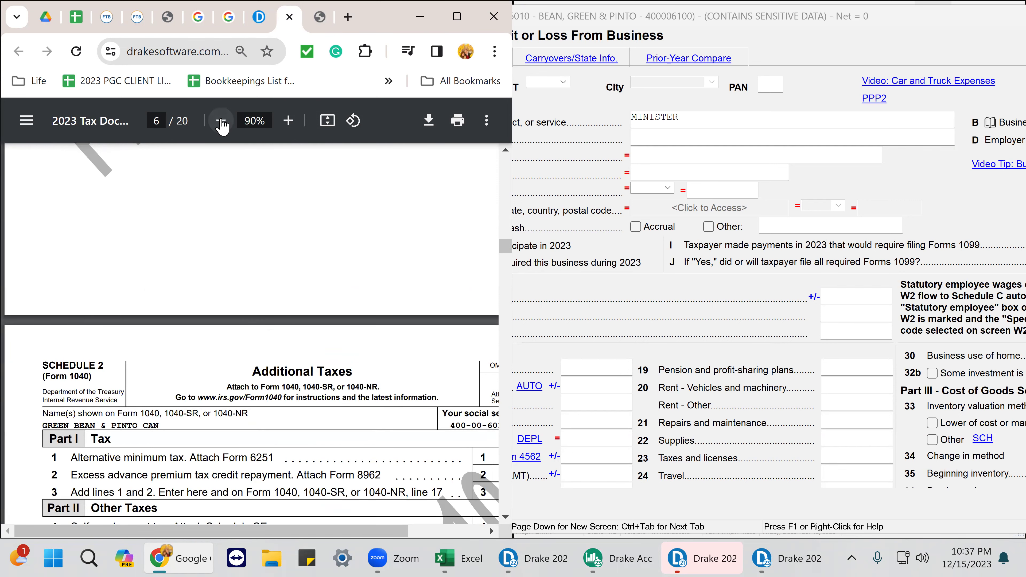
pyautogui.click(221, 120)
pyautogui.click(221, 120)
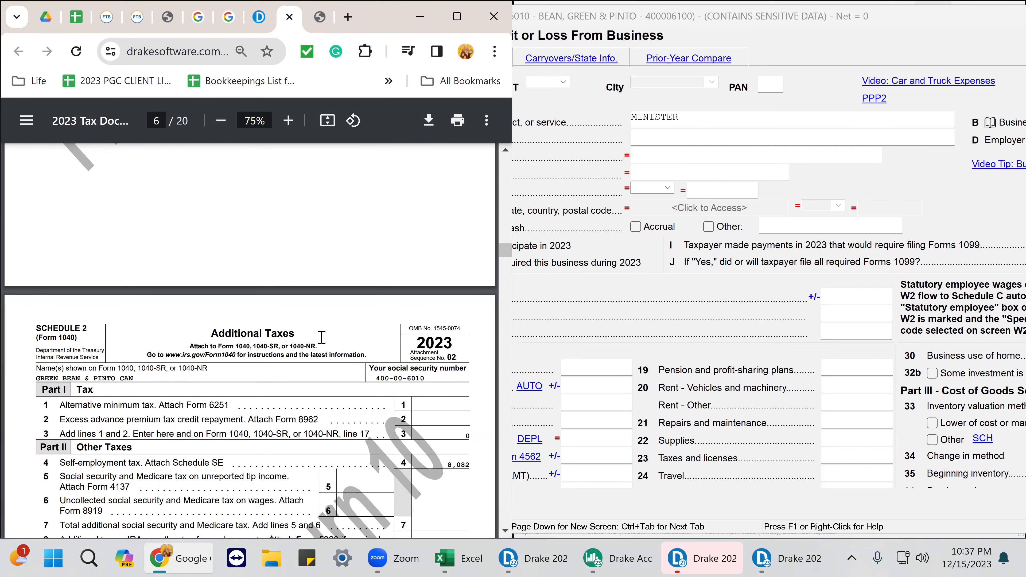
pyautogui.scroll(10, 228, 316)
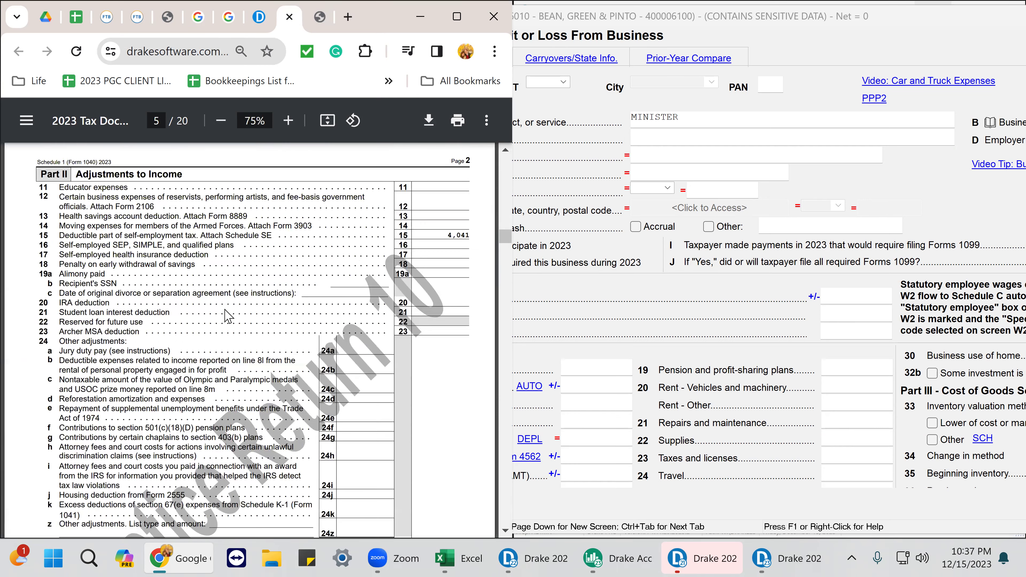
pyautogui.scroll(-4, 228, 316)
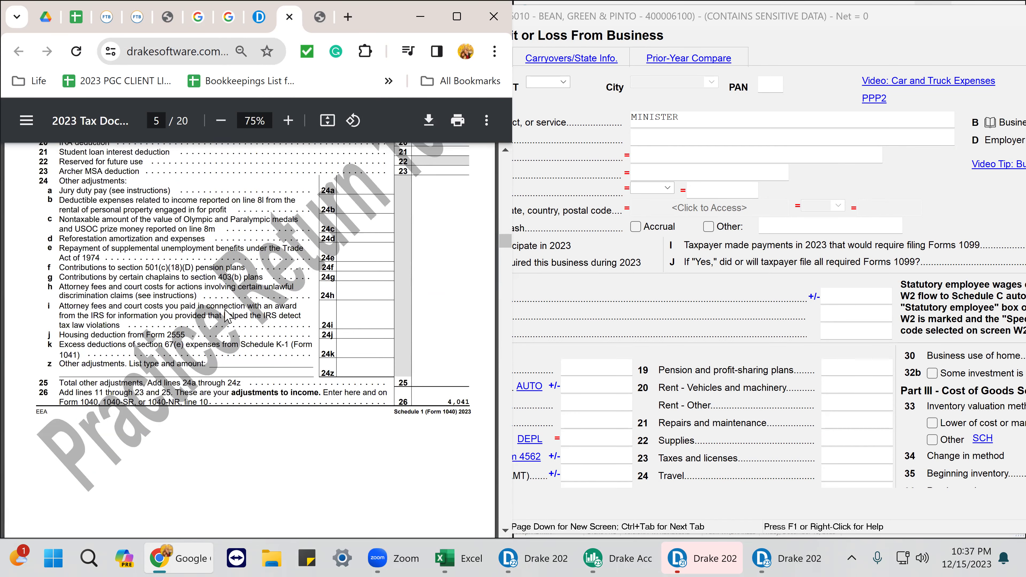
pyautogui.scroll(4, 227, 316)
pyautogui.scroll(5, 227, 316)
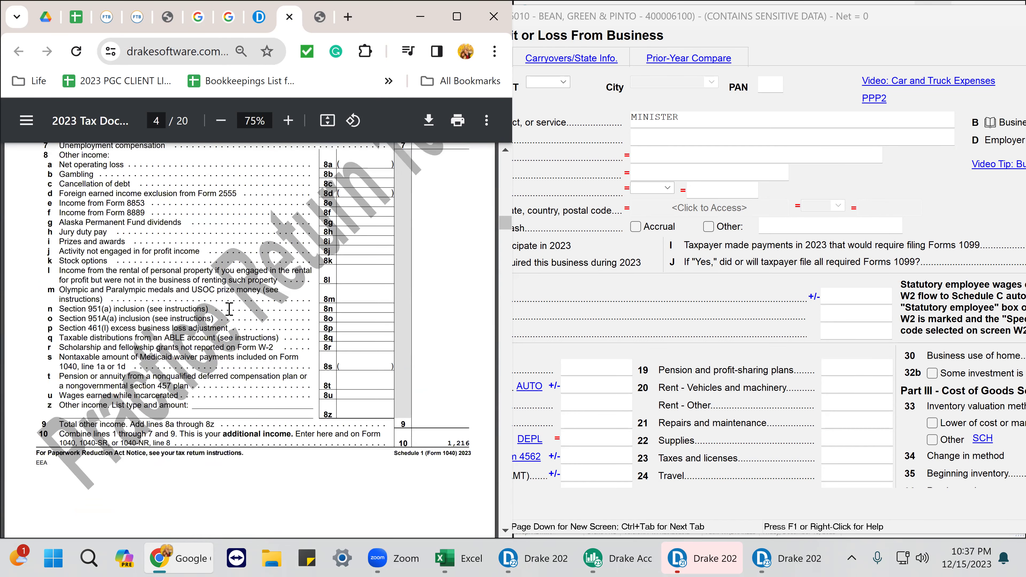
pyautogui.scroll(10, 229, 309)
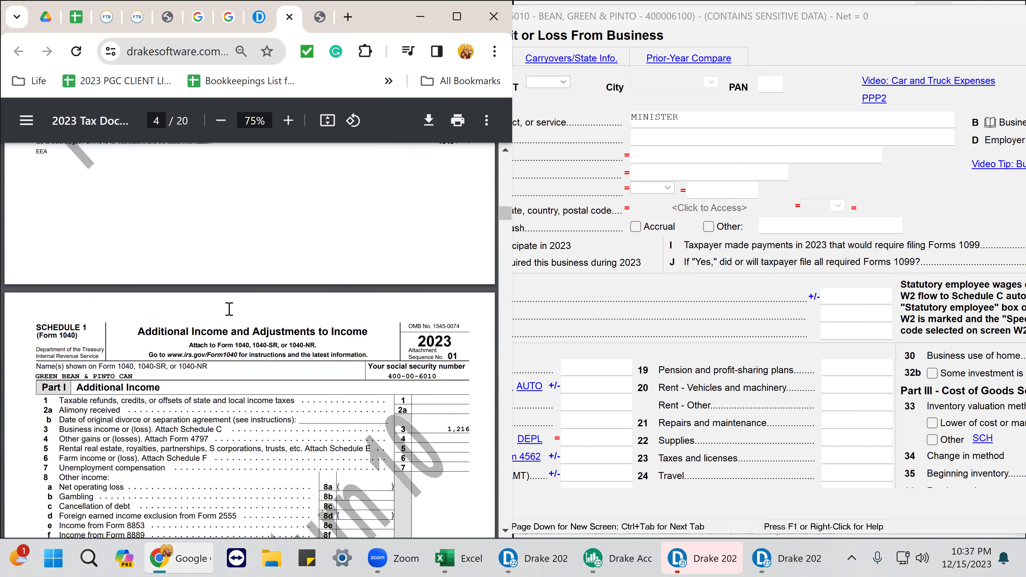
pyautogui.scroll(12, 229, 309)
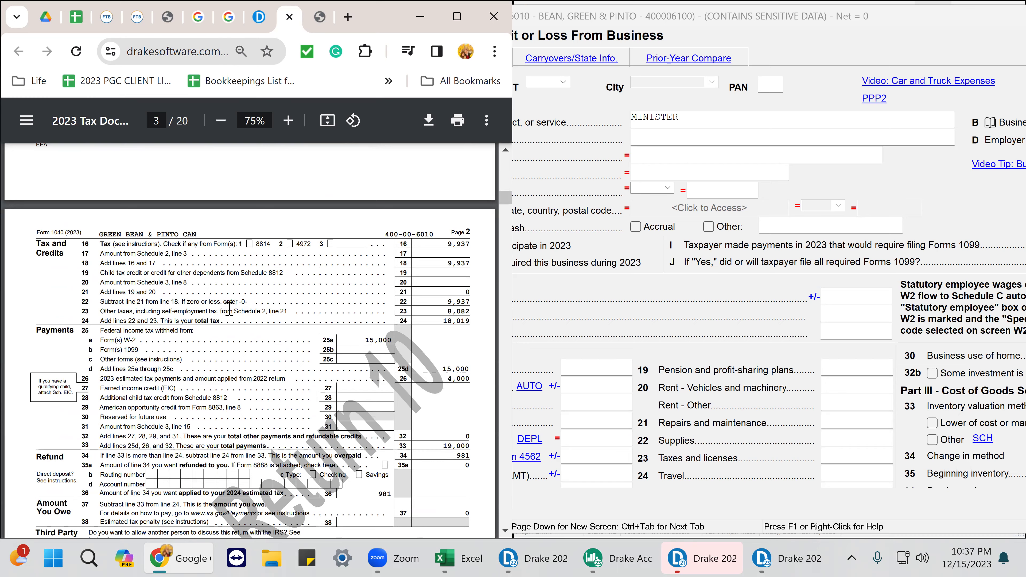
pyautogui.scroll(6, 229, 309)
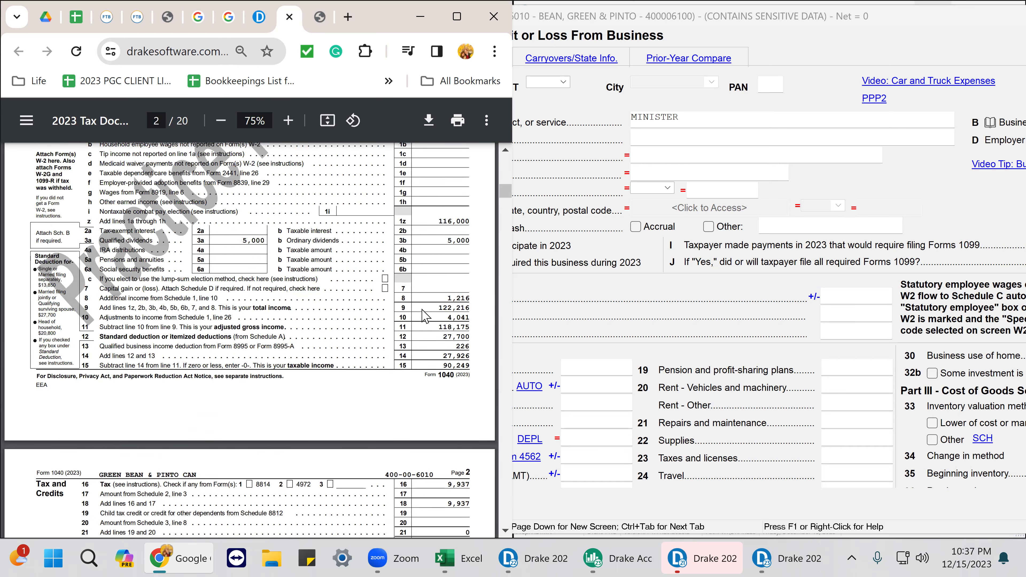
pyautogui.scroll(4, 432, 306)
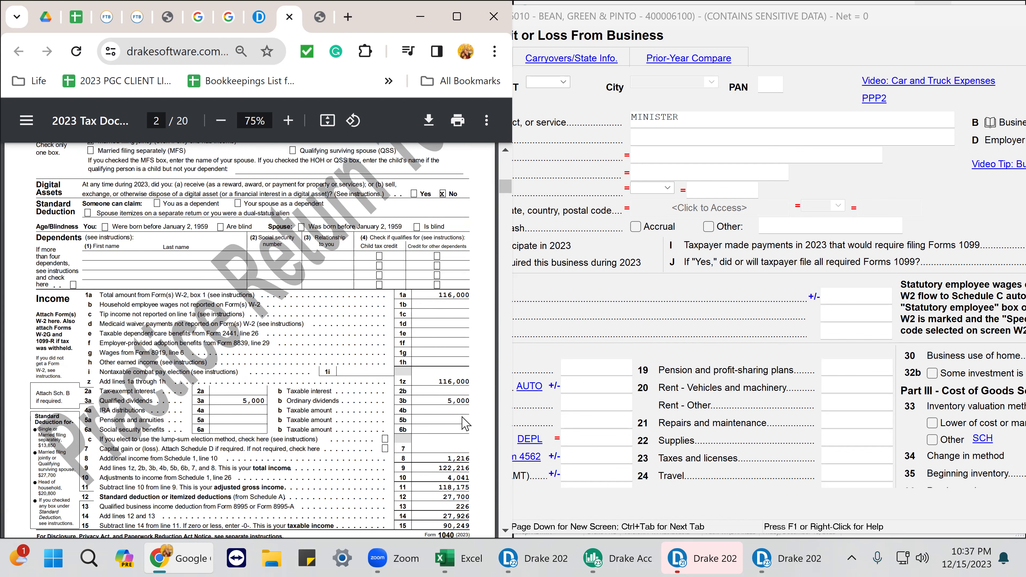
pyautogui.scroll(-2, 447, 394)
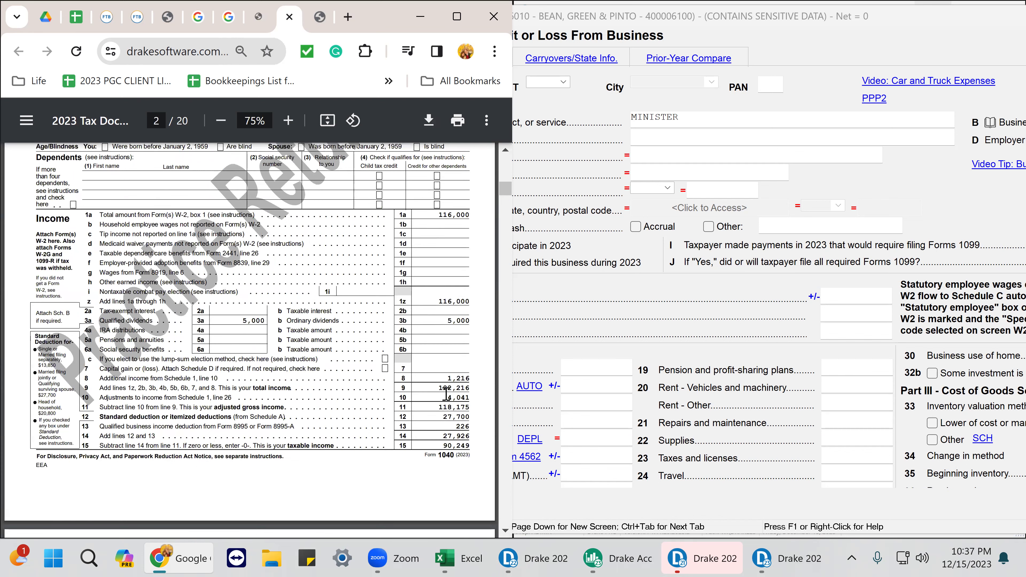
# Review the practice PDF's Income section, 1099-DIV, both W-2s, and the health care and other information for the return
pyautogui.click(593, 367)
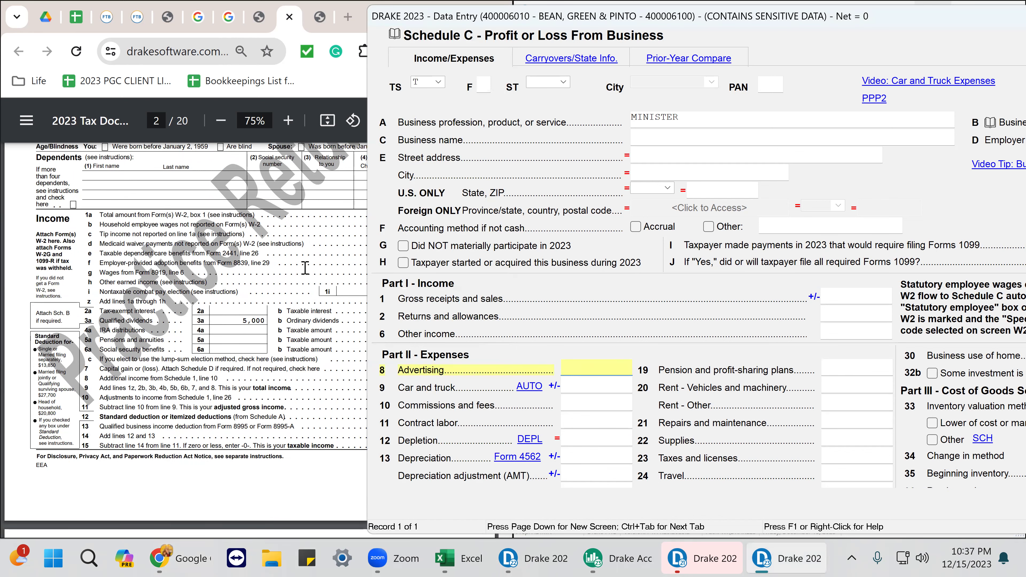
pyautogui.click(317, 17)
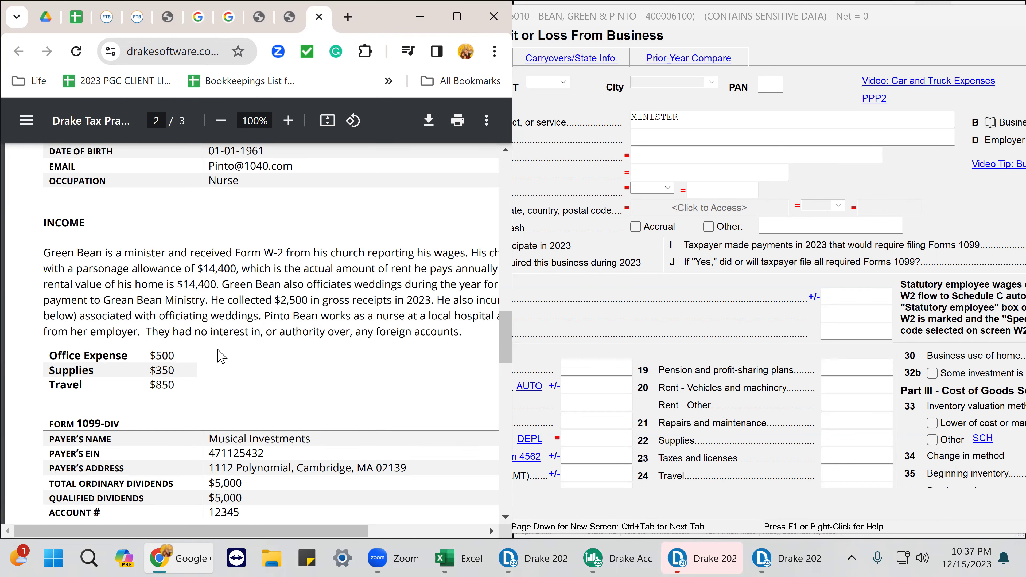
pyautogui.scroll(5, 219, 356)
pyautogui.scroll(-3, 218, 356)
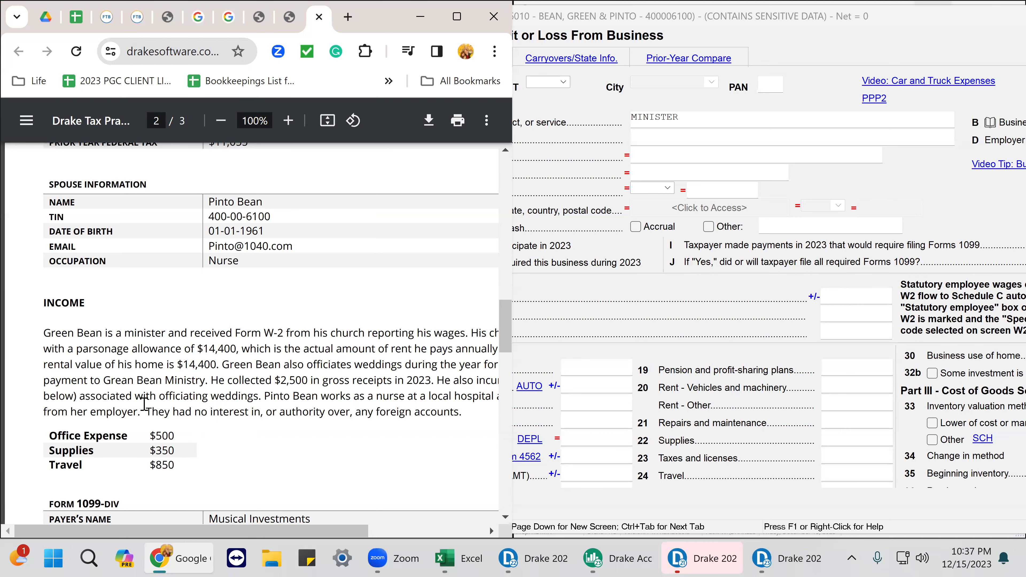
pyautogui.moveTo(343, 532)
pyautogui.mouseDown()
pyautogui.moveTo(456, 544)
pyautogui.moveTo(340, 536)
pyautogui.moveTo(391, 535)
pyautogui.moveTo(361, 538)
pyautogui.mouseUp()
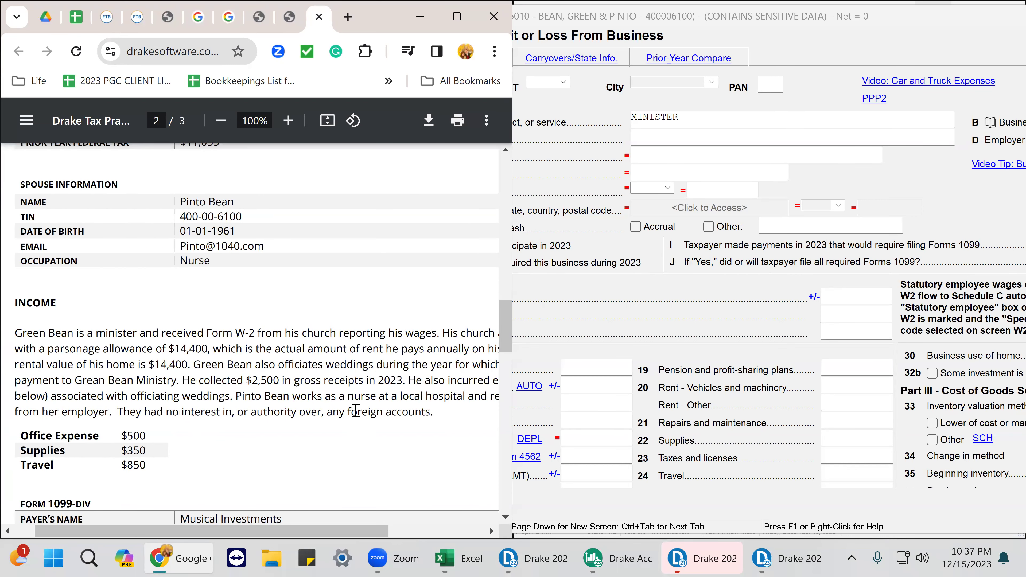
pyautogui.scroll(-2, 356, 411)
pyautogui.scroll(-2, 356, 410)
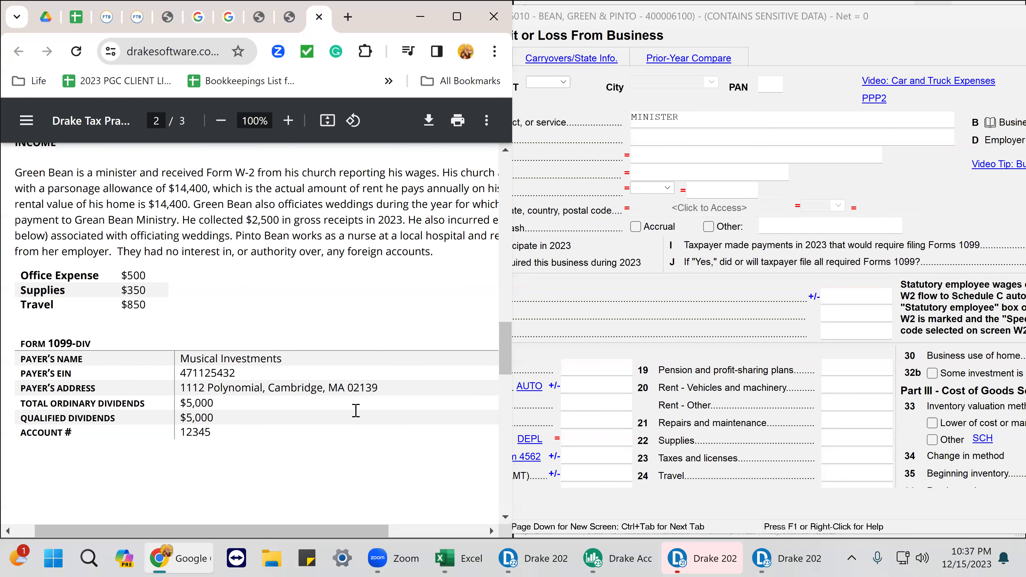
pyautogui.scroll(-2, 355, 410)
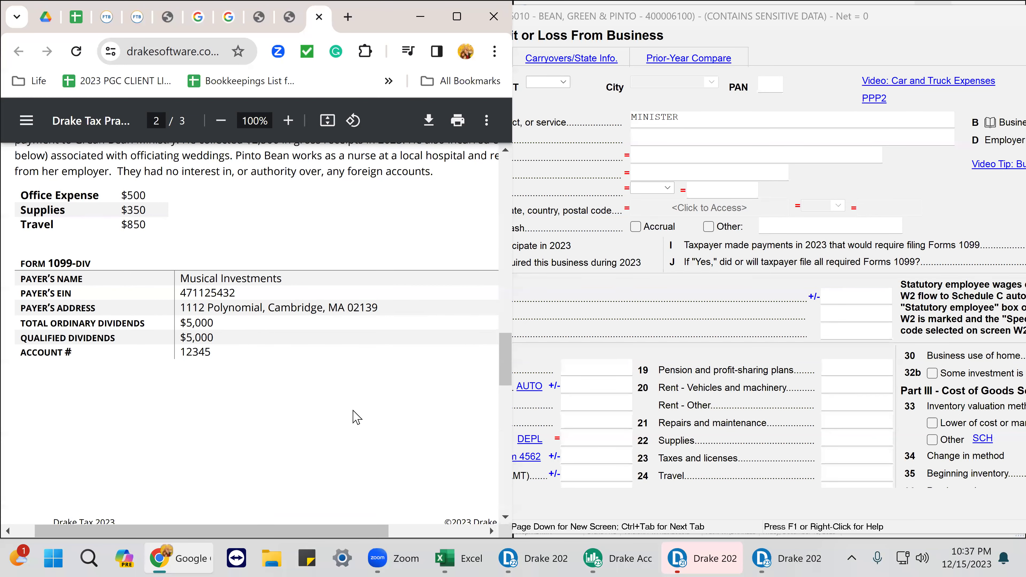
pyautogui.scroll(-8, 353, 411)
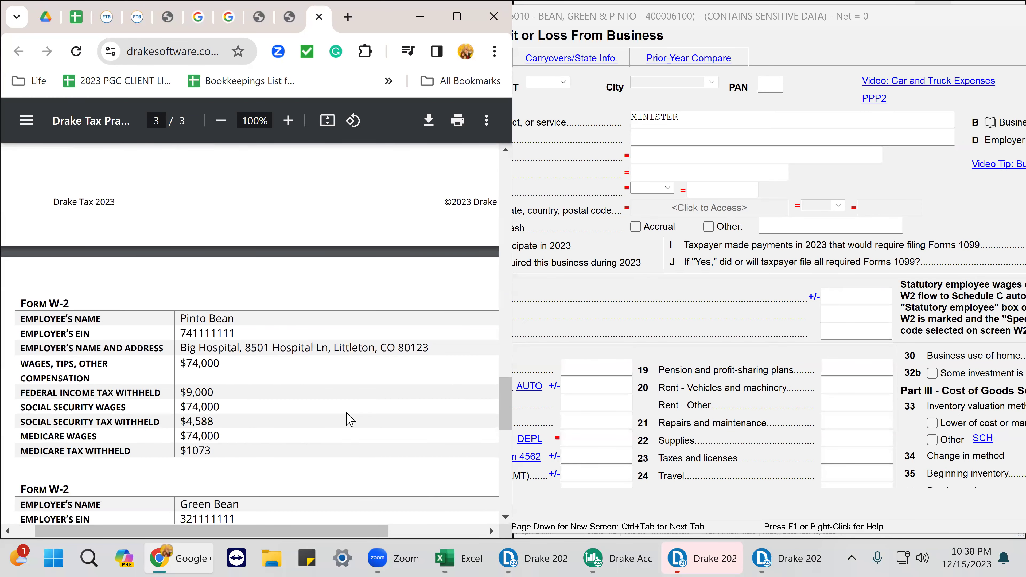
pyautogui.scroll(-8, 350, 419)
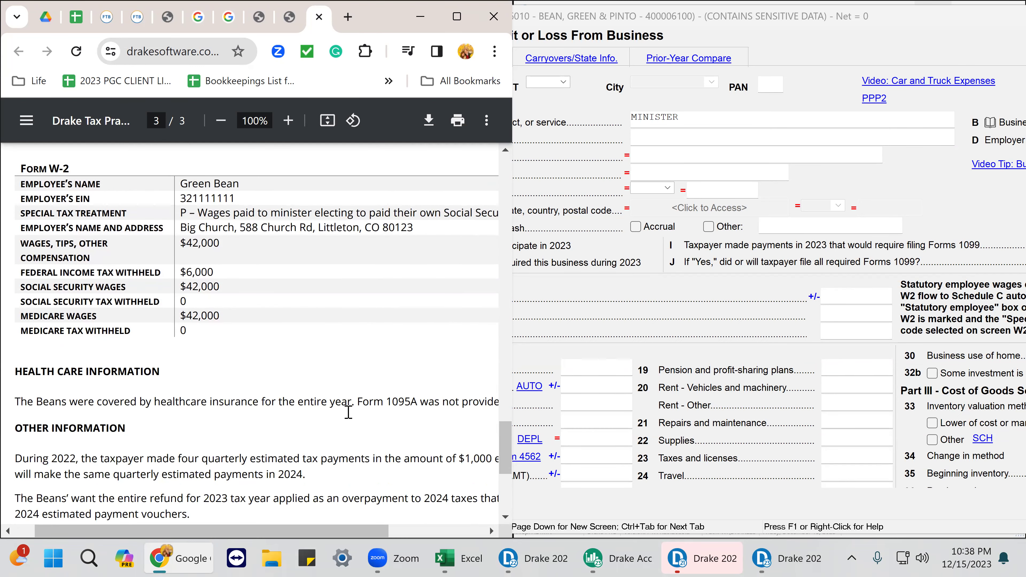
pyautogui.scroll(-7, 348, 413)
pyautogui.scroll(4, 350, 414)
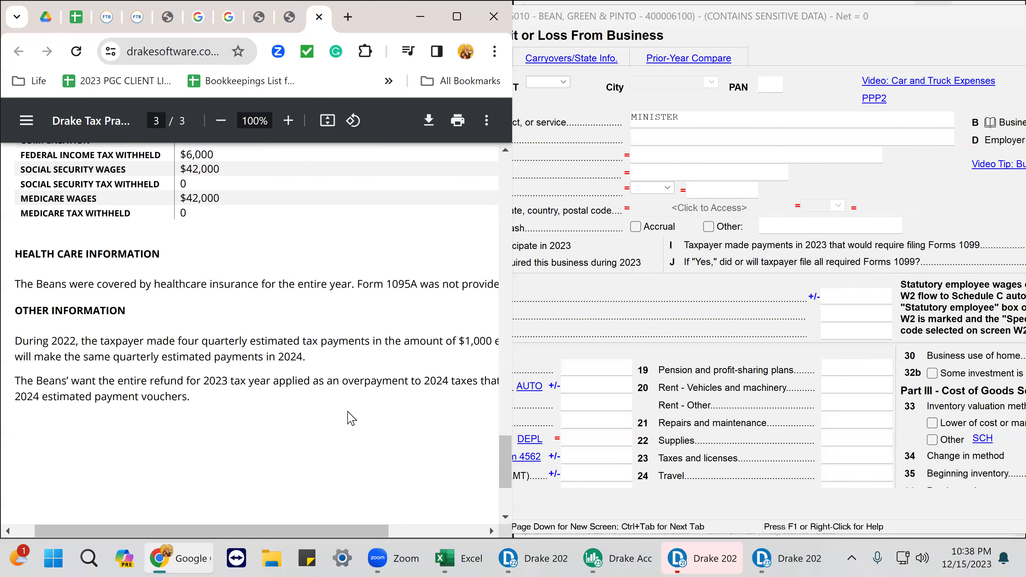
pyautogui.scroll(9, 352, 419)
pyautogui.scroll(10, 346, 413)
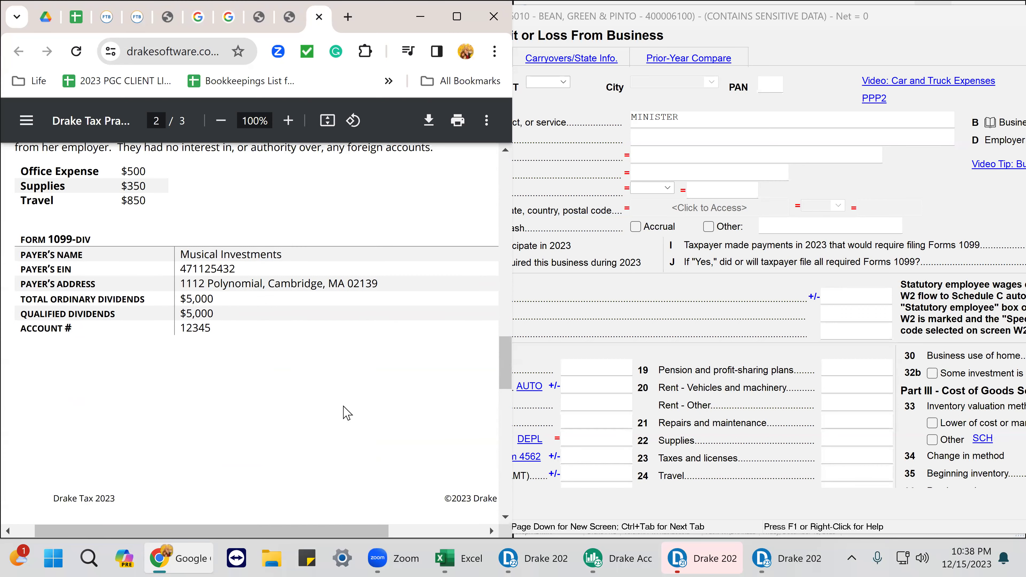
pyautogui.scroll(4, 346, 413)
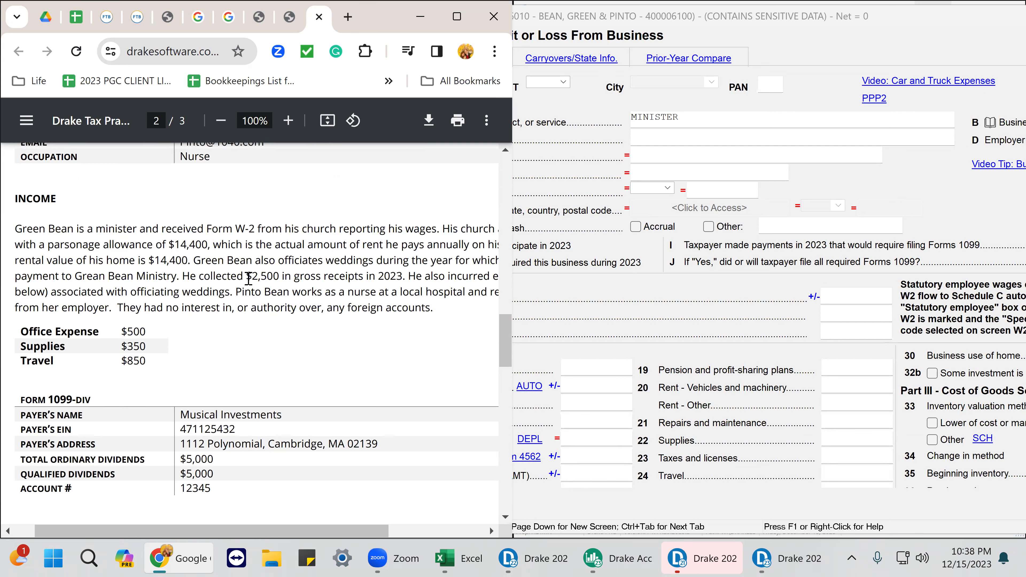
# Highlight the wedding receipts and expenses in the practice PDF and enter 2500 as gross receipts on Schedule C
pyautogui.moveTo(252, 276); pyautogui.dragTo(310, 325)
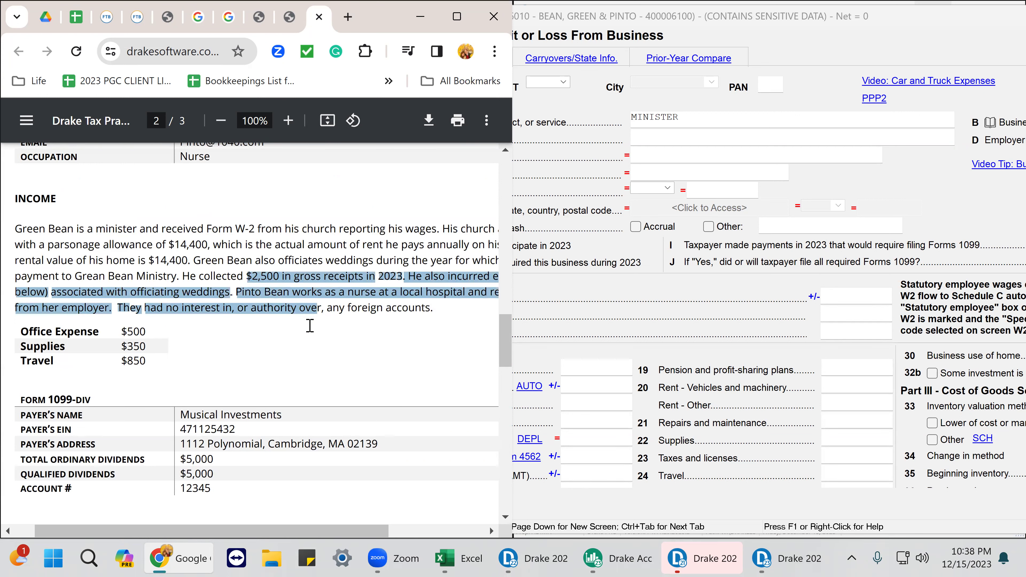
pyautogui.moveTo(122, 363); pyautogui.dragTo(155, 375)
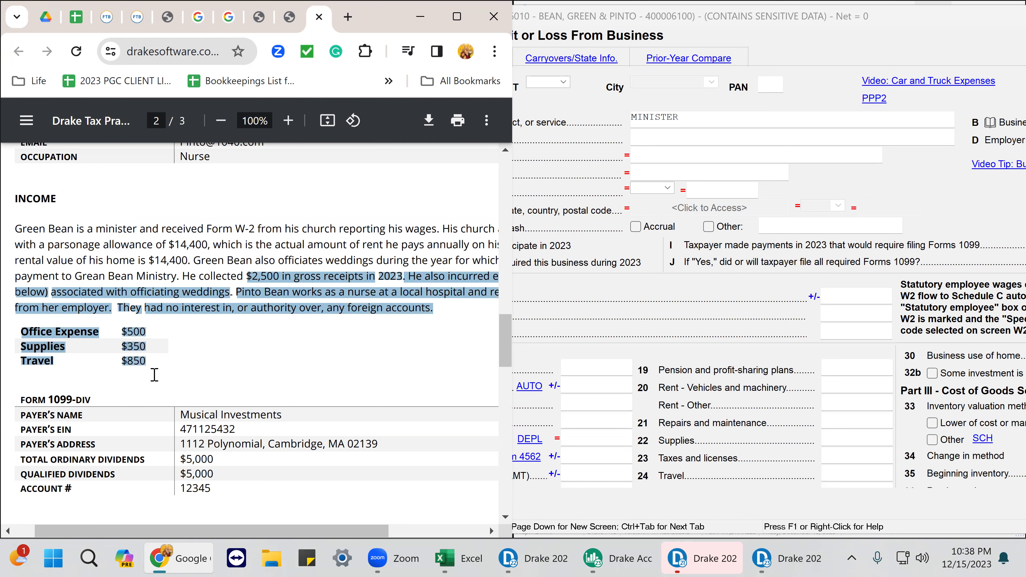
pyautogui.click(843, 298)
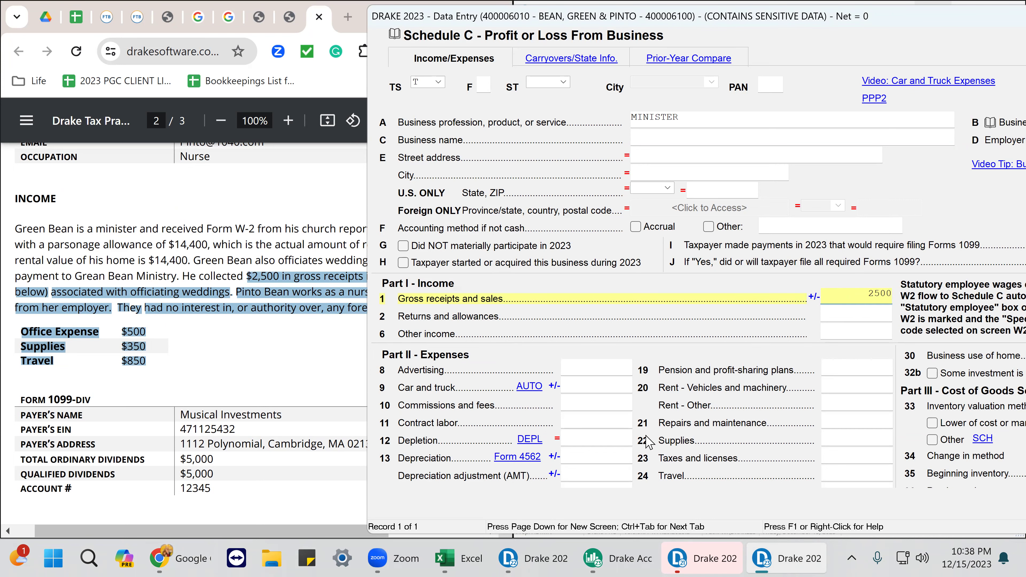
# Enter Schedule C expenses of 500 for office, 350 for supplies and 850 for travel, and close the screen
pyautogui.scroll(-2, 586, 445)
pyautogui.scroll(-3, 585, 449)
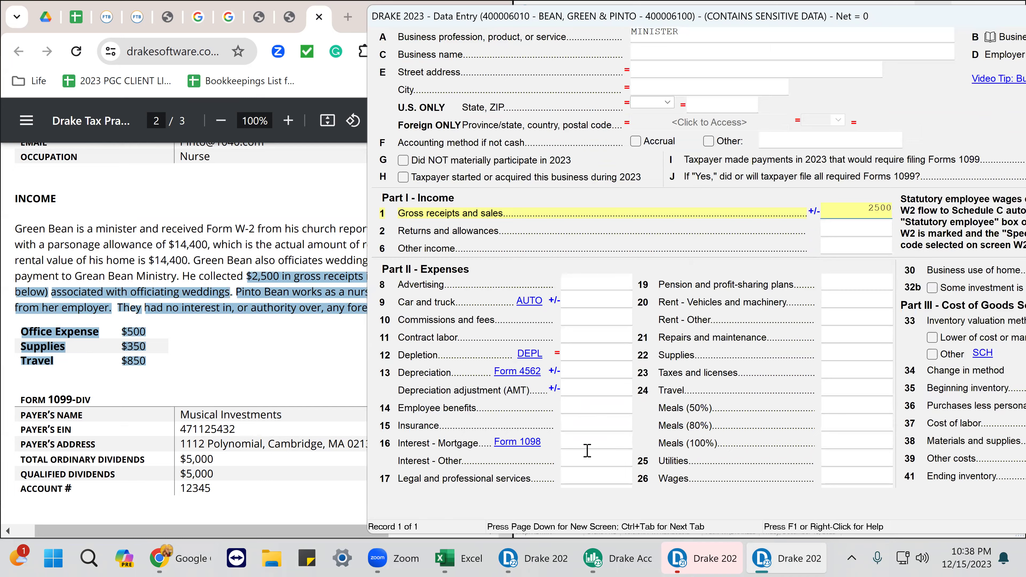
pyautogui.click(582, 453)
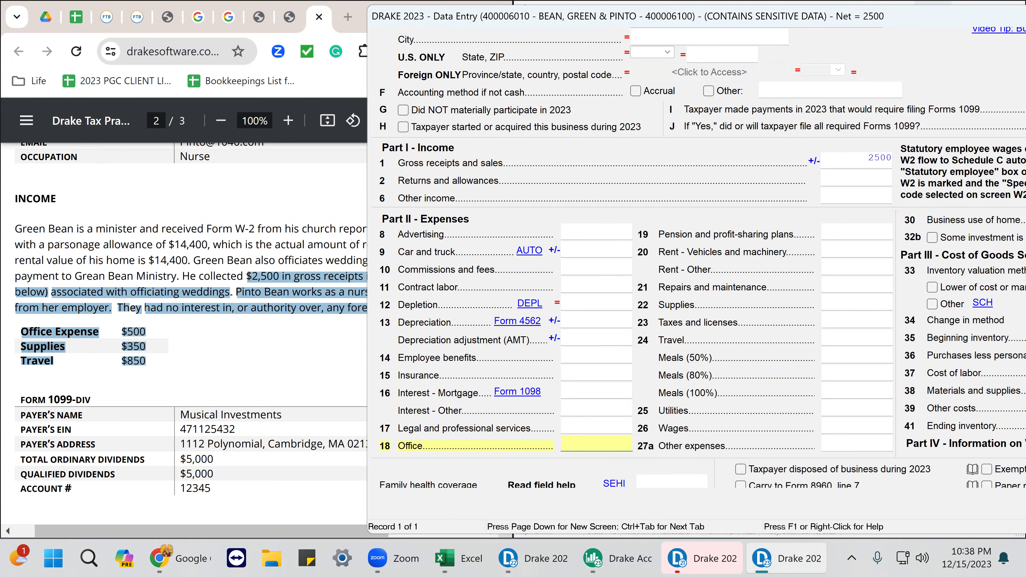
pyautogui.write('500')
pyautogui.press('Return')
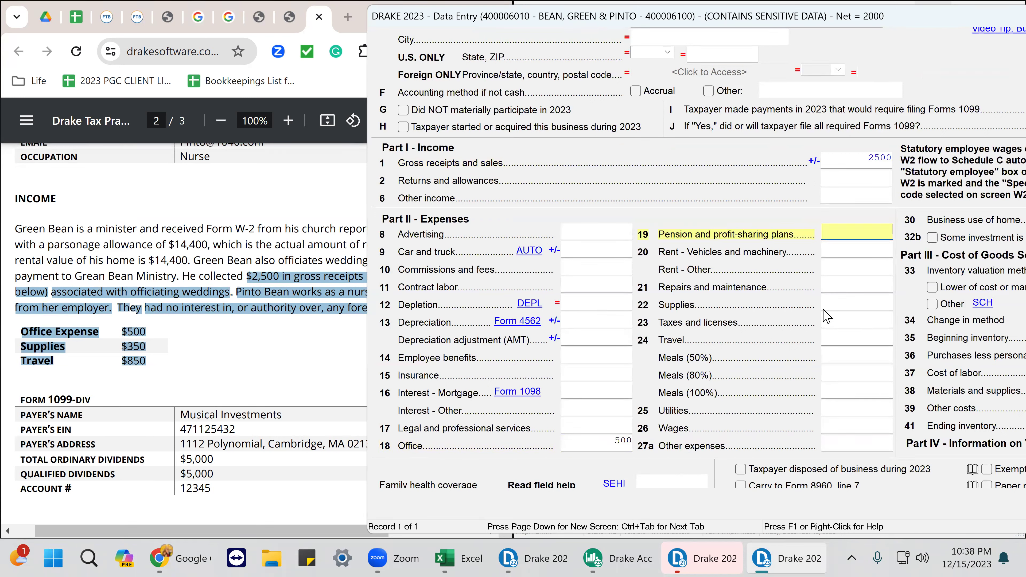
pyautogui.click(836, 305)
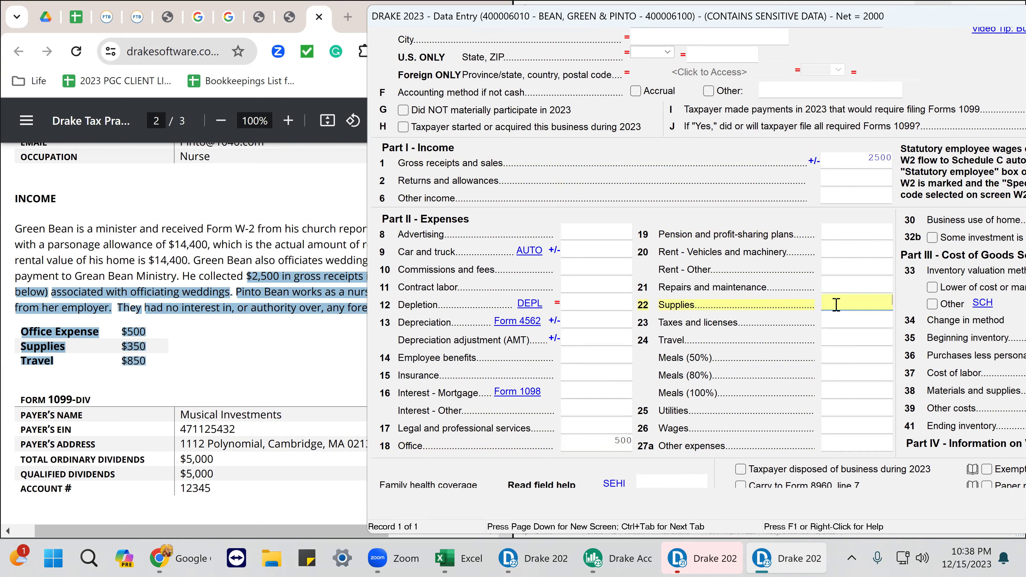
pyautogui.press('Return')
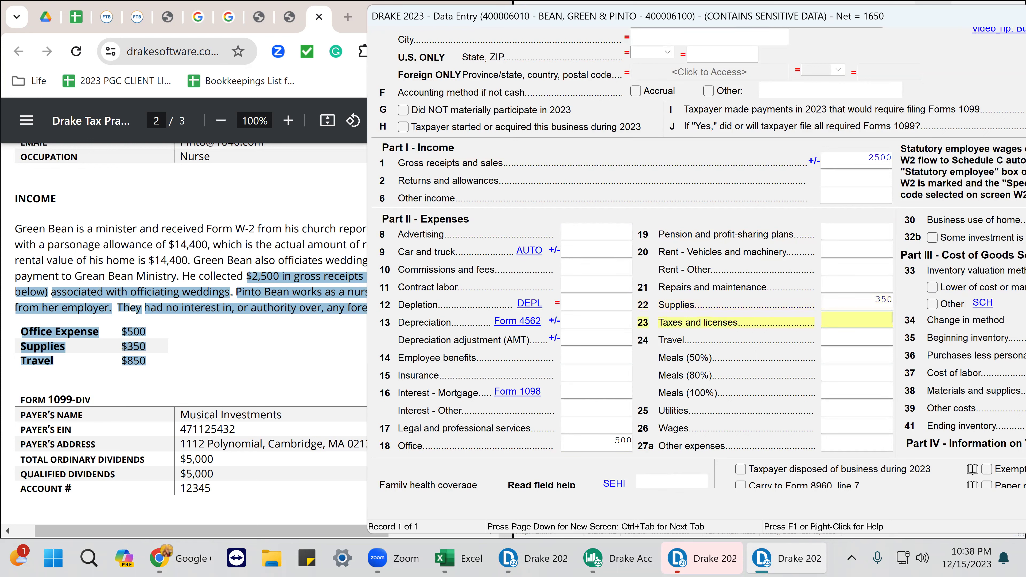
pyautogui.press('Return')
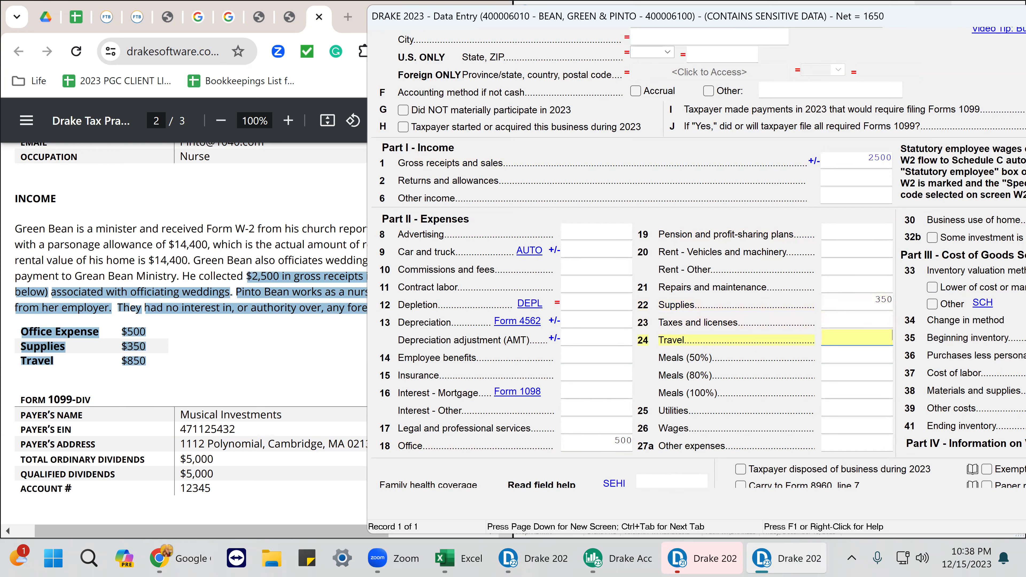
pyautogui.press('Return')
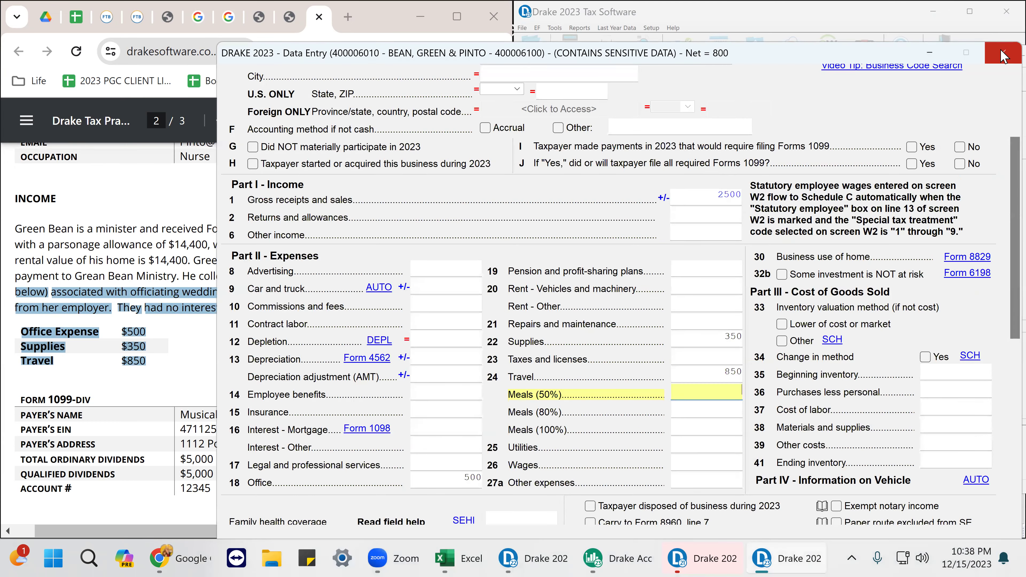
pyautogui.click(1001, 57)
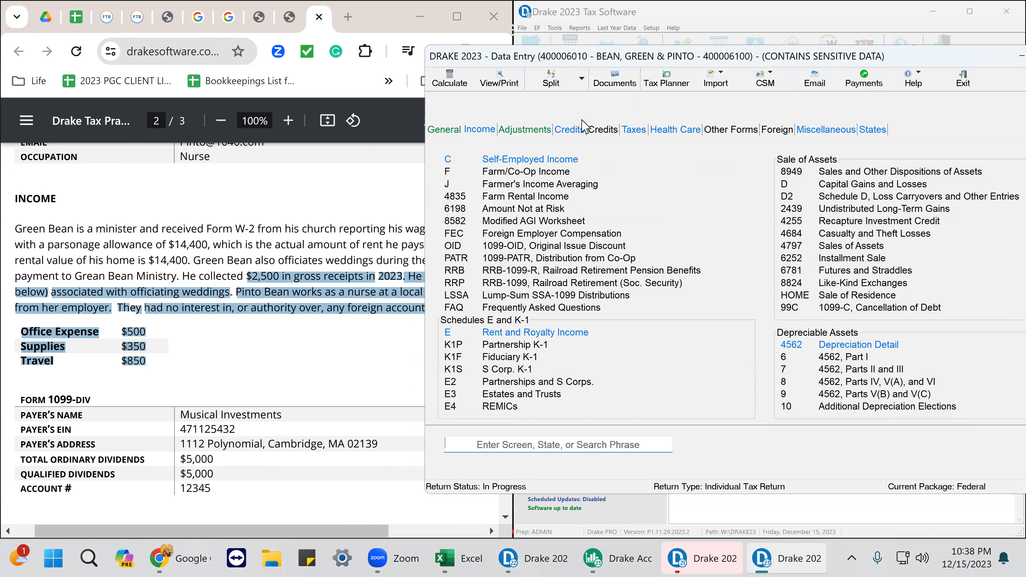
# Calculate the return for viewing, dismiss the error report, and show its Form 1040 beside the solution PDF's Form 1040
pyautogui.click(500, 81)
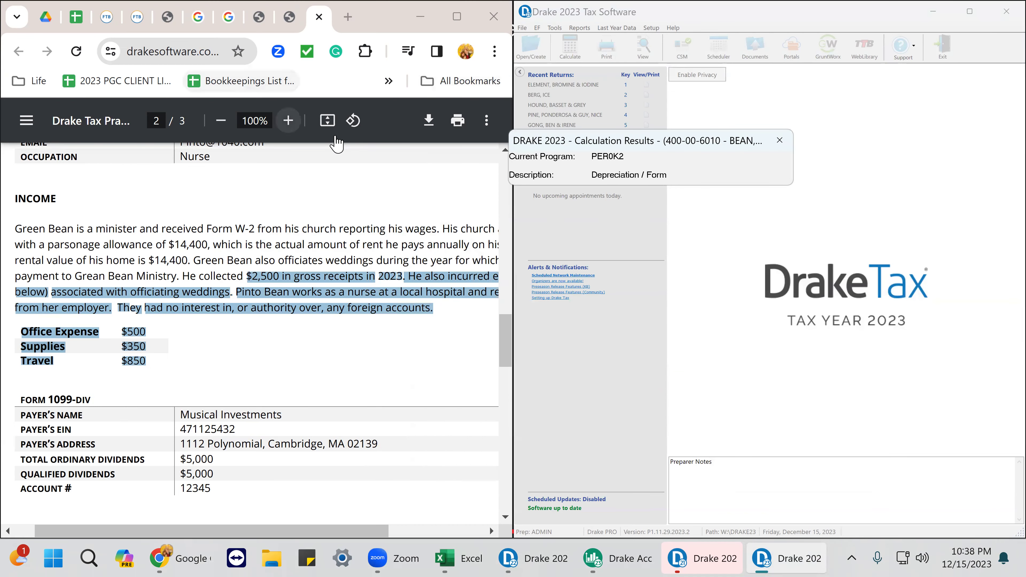
pyautogui.click(288, 18)
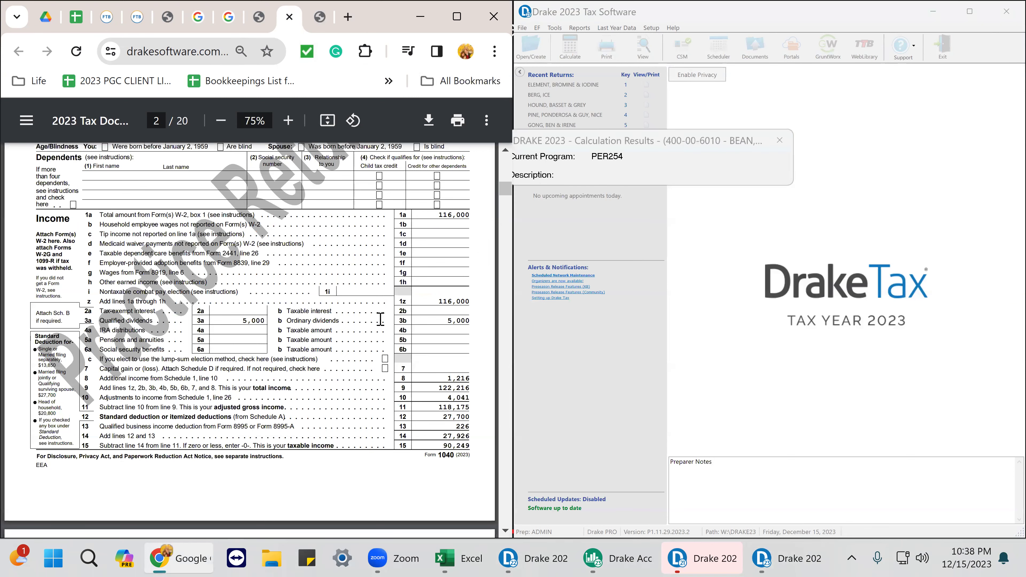
pyautogui.scroll(5, 380, 317)
pyautogui.scroll(3, 380, 319)
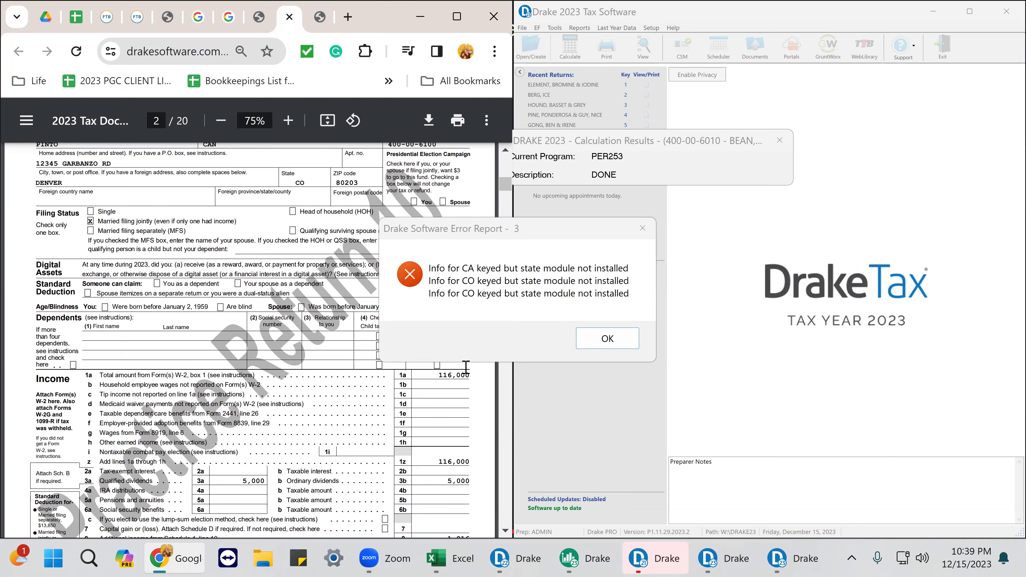
pyautogui.click(607, 341)
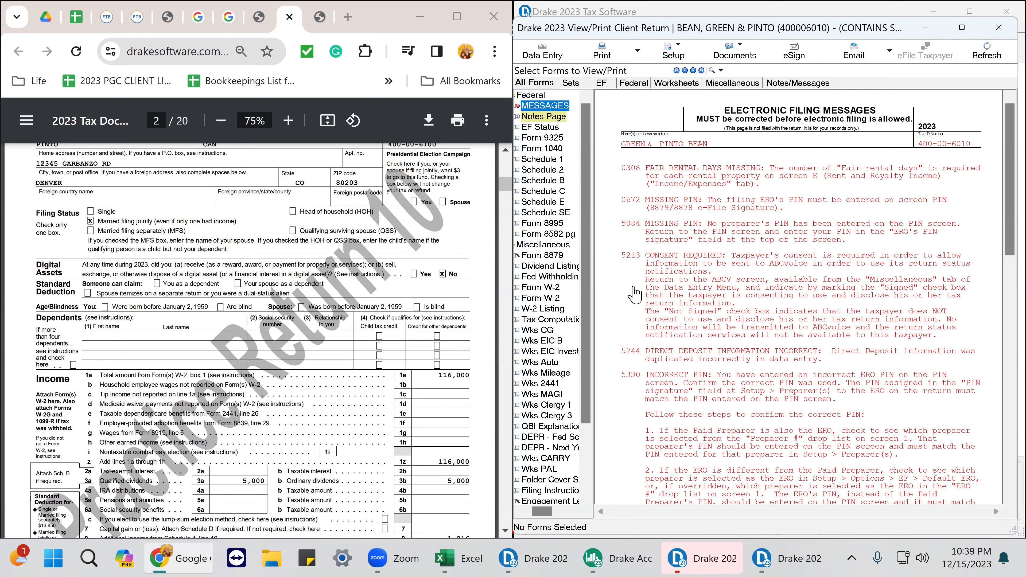
pyautogui.click(559, 149)
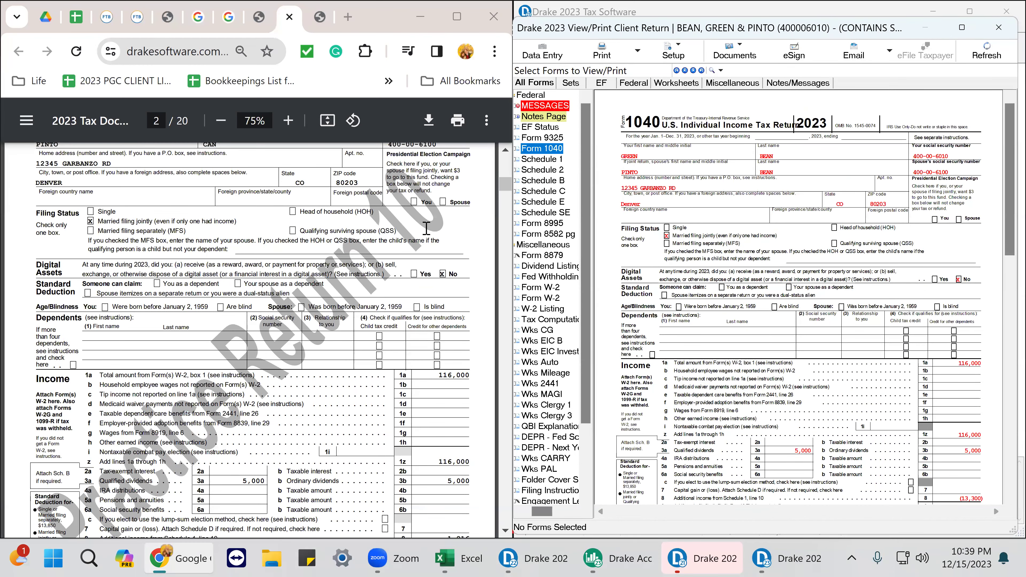
# Compare Form 1040 with the solution and place check marks beside the names, social security numbers, address and line 1a wages
pyautogui.scroll(2, 392, 210)
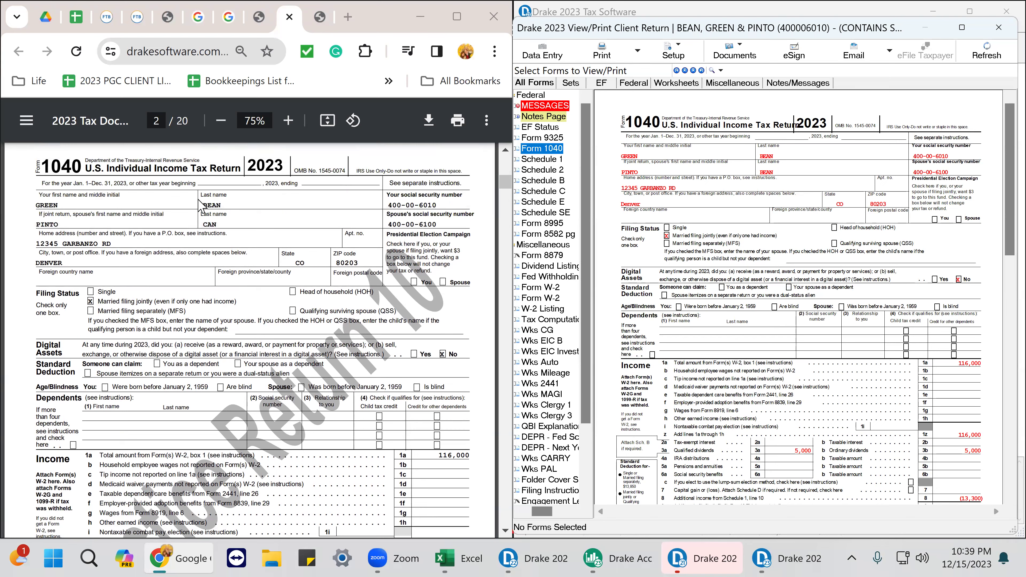
pyautogui.click(953, 158)
pyautogui.click(954, 171)
pyautogui.click(785, 162)
pyautogui.click(790, 172)
pyautogui.click(888, 204)
pyautogui.click(956, 346)
pyautogui.click(975, 364)
# Check off the line 1z wages and line 3b ordinary dividends on Form 1040 and compare the remaining income lines with the solution
pyautogui.scroll(-2, 468, 356)
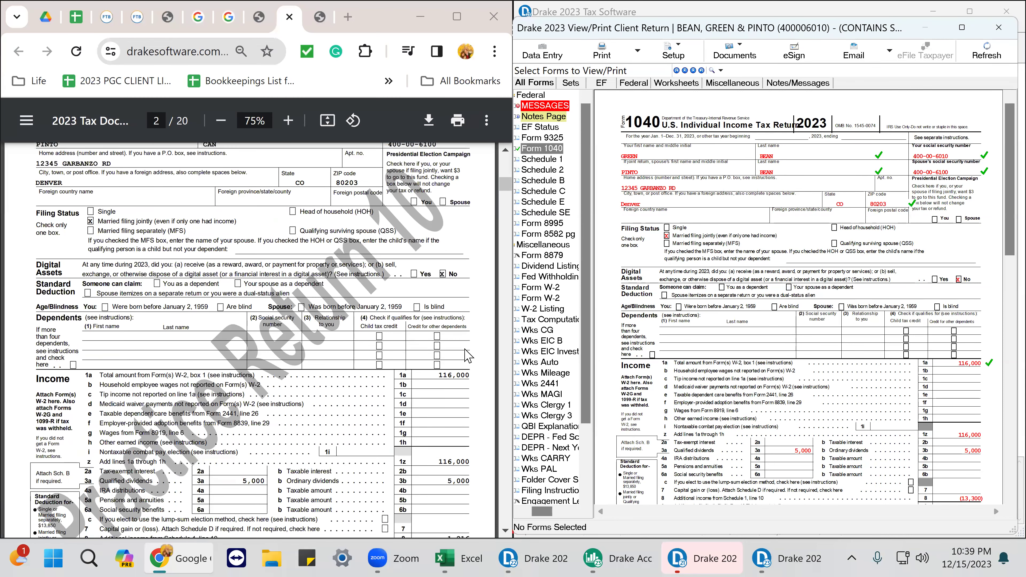
pyautogui.scroll(-2, 468, 355)
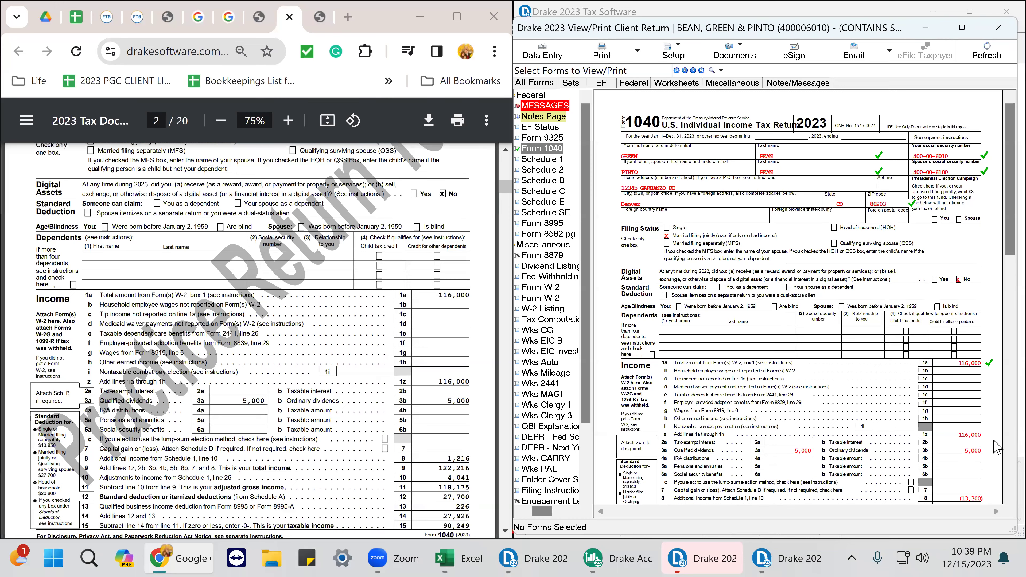
pyautogui.scroll(-1, 994, 441)
pyautogui.click(974, 394)
pyautogui.click(980, 410)
pyautogui.scroll(-4, 499, 388)
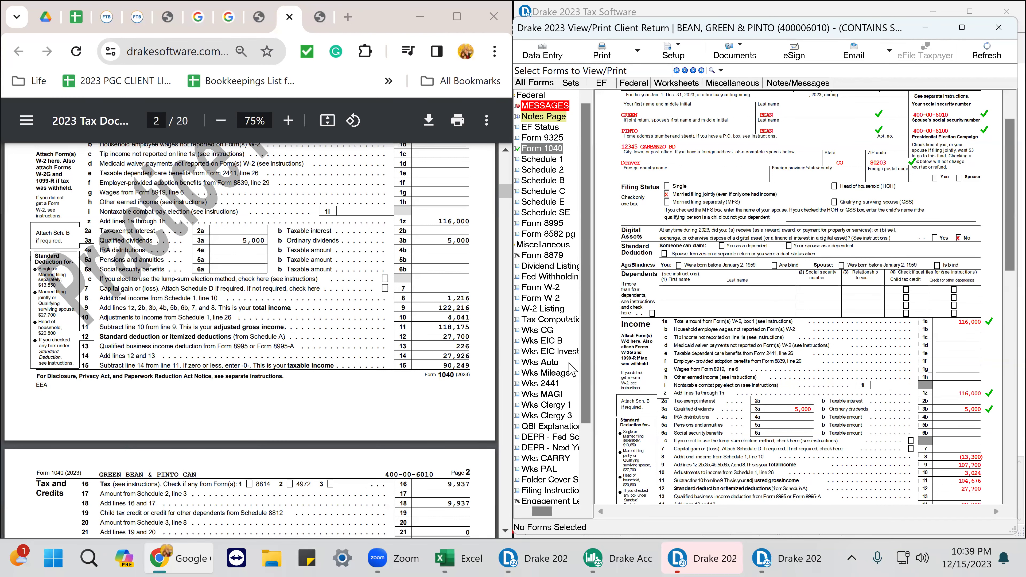
# Examine both W-2 forms, Schedule 1 and Schedule E in the calculated return for the source of the additional income difference
pyautogui.click(544, 289)
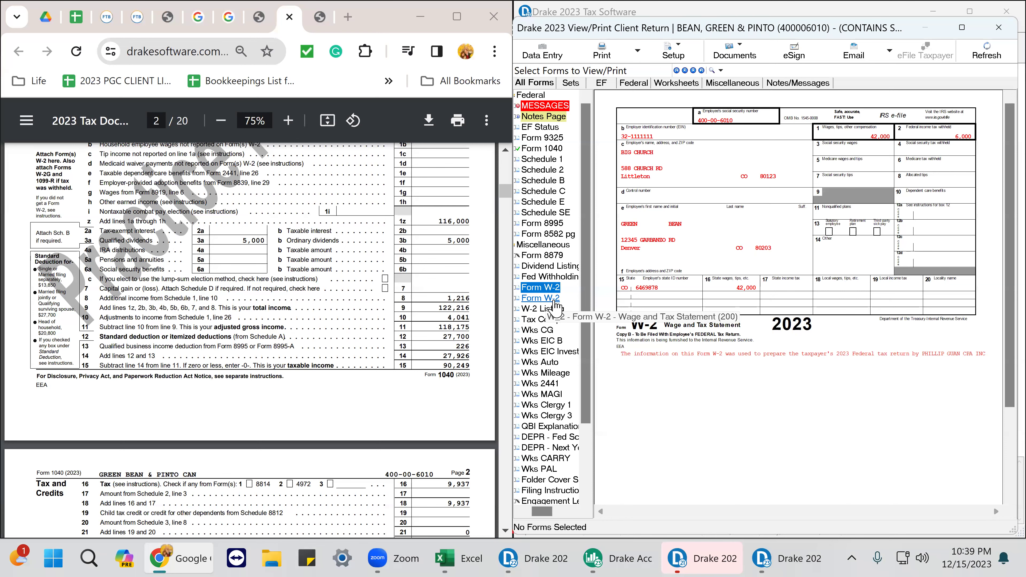
pyautogui.click(555, 302)
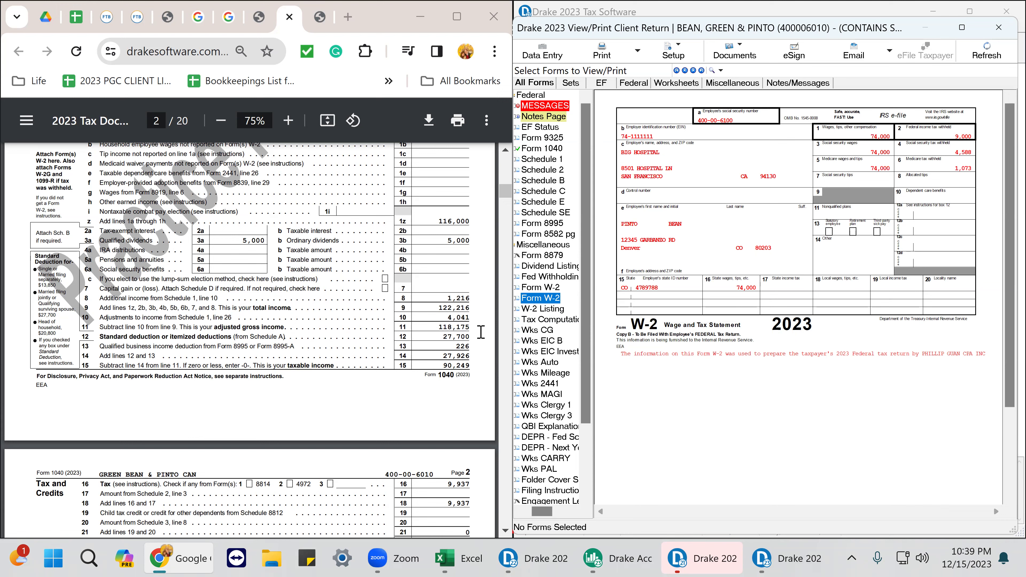
pyautogui.click(551, 288)
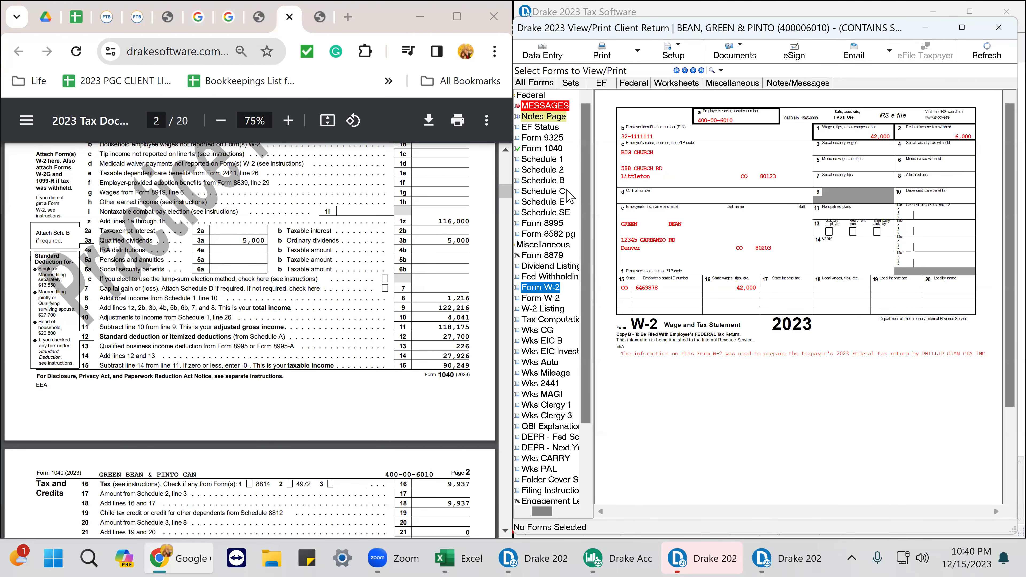
pyautogui.click(553, 158)
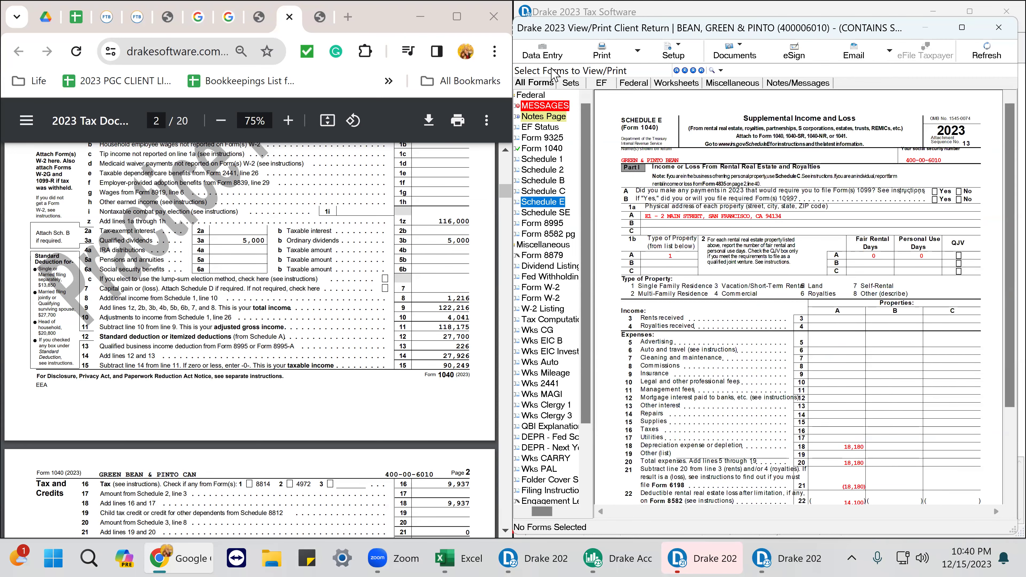
# Delete the Schedule E rental property screen from the return's data entry together with its associated assets
pyautogui.click(546, 52)
pyautogui.click(562, 332)
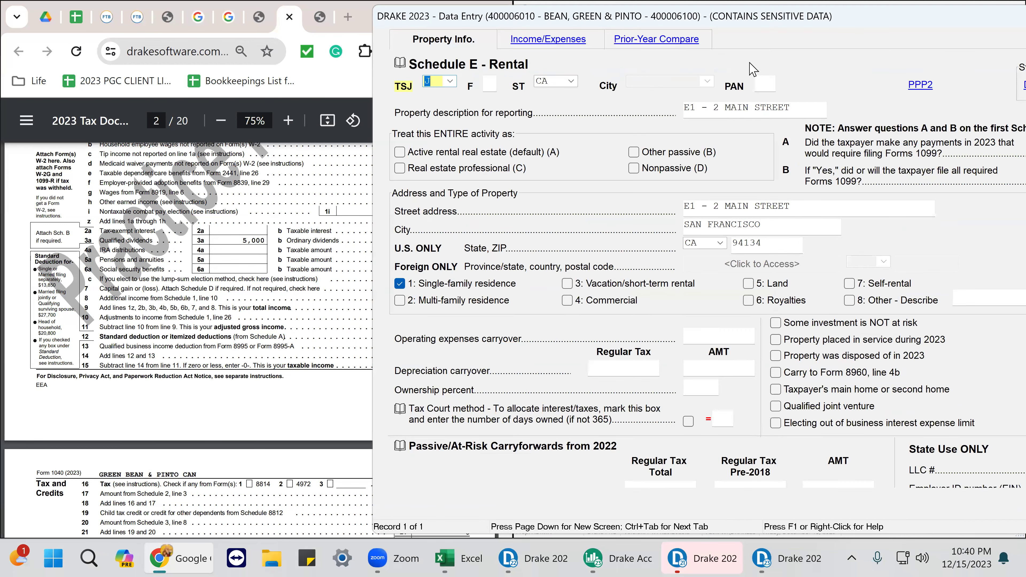
pyautogui.rightClick(812, 68)
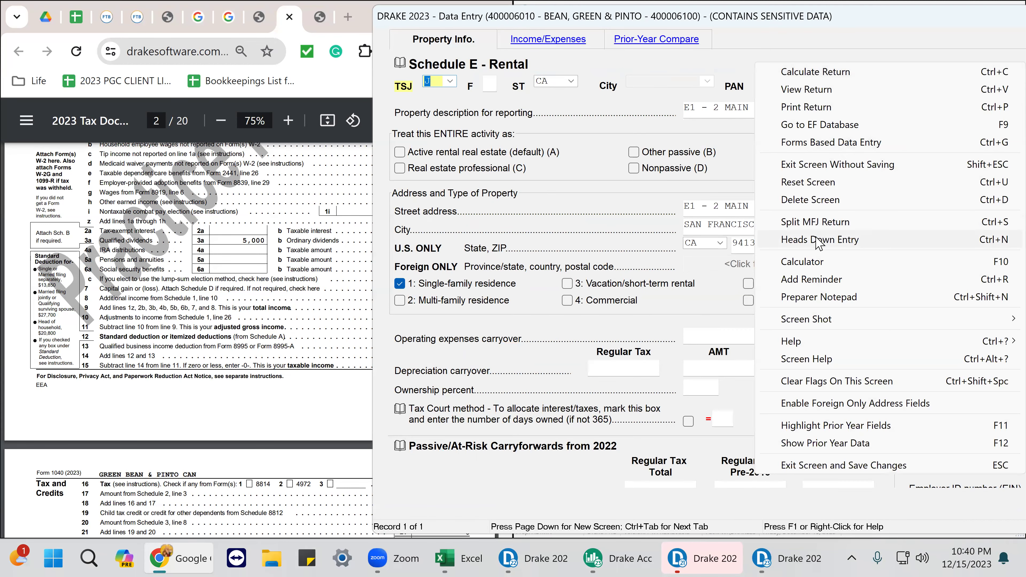
pyautogui.click(810, 200)
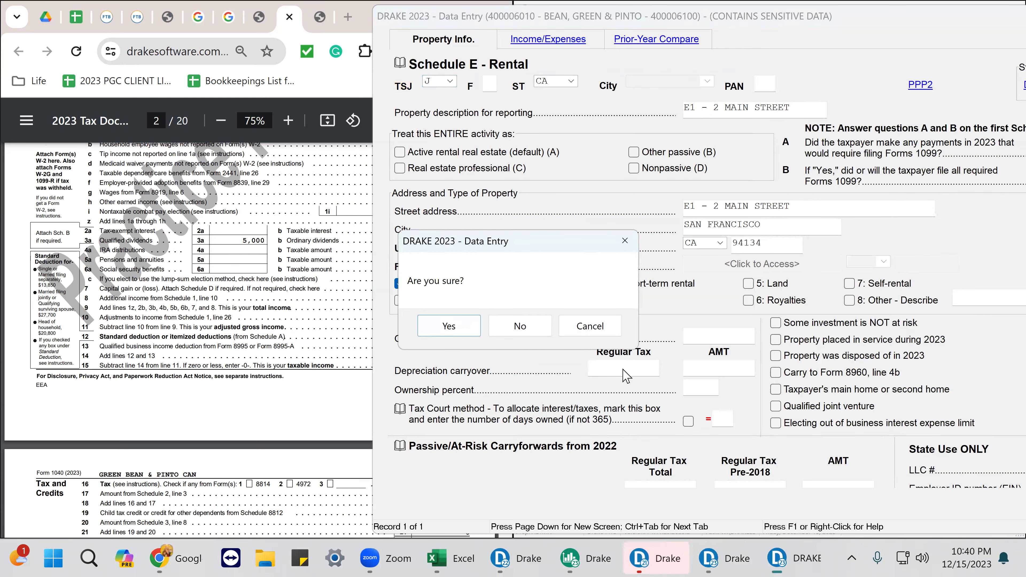
pyautogui.click(446, 329)
pyautogui.click(501, 326)
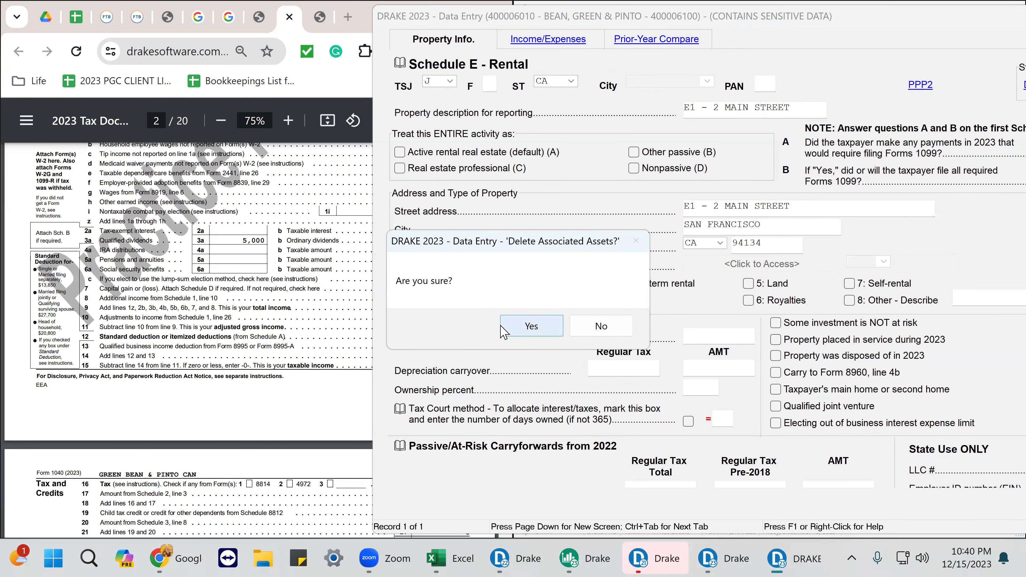
pyautogui.click(530, 327)
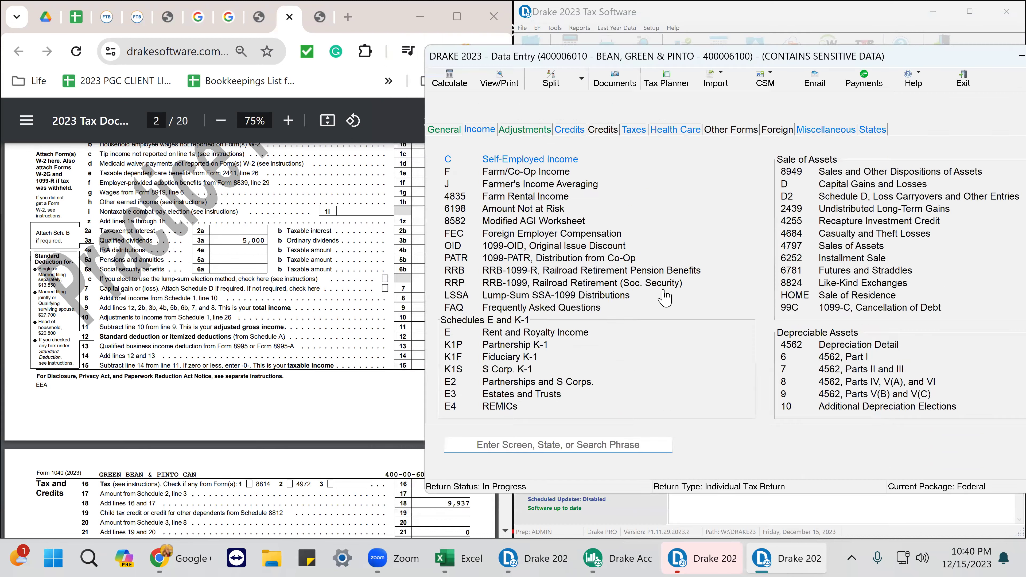
# Recalculate the return for viewing, dismissing the error report, and compare the income lines on Form 1040 with the solution
pyautogui.click(504, 87)
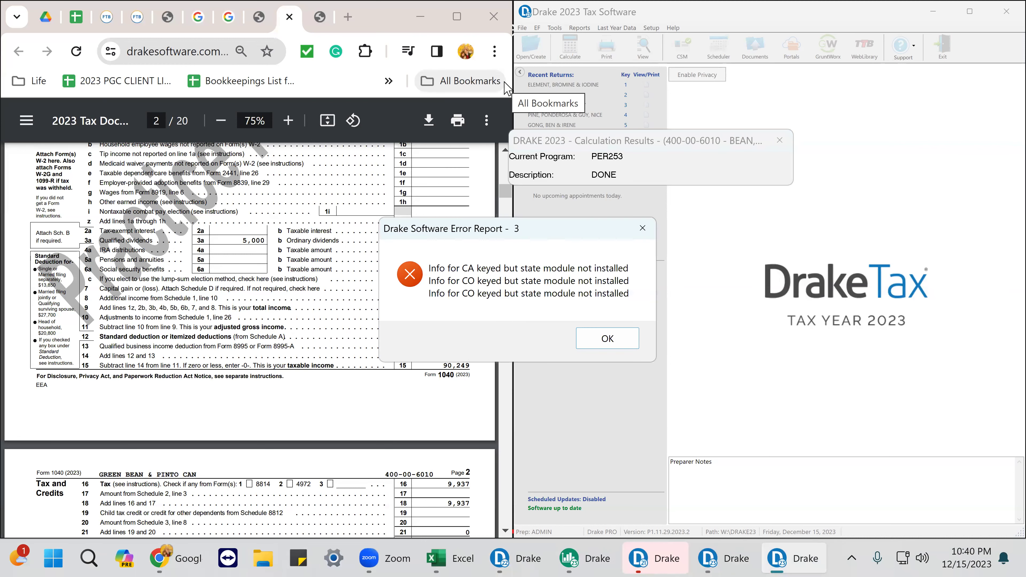
pyautogui.click(615, 341)
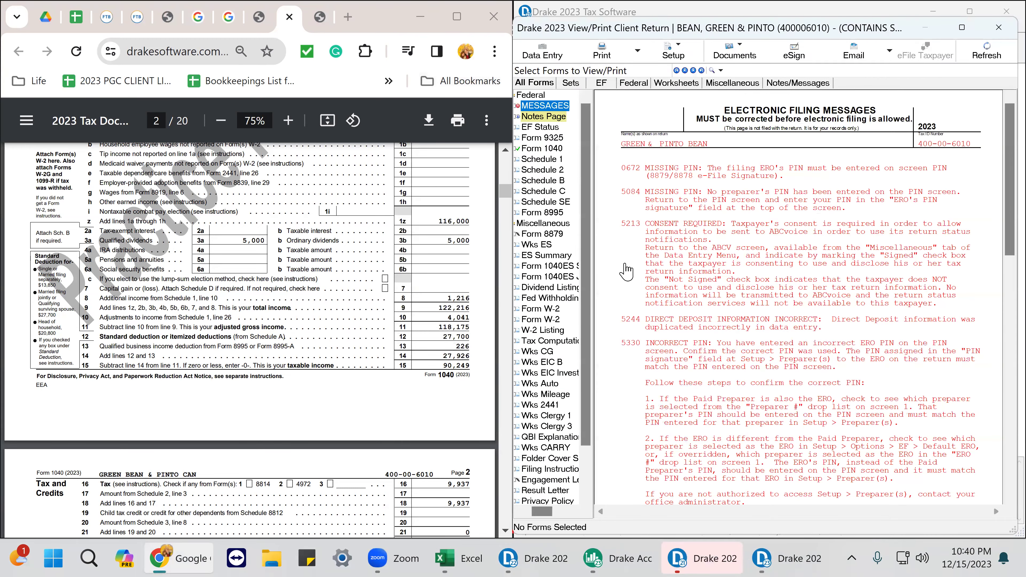
pyautogui.click(549, 150)
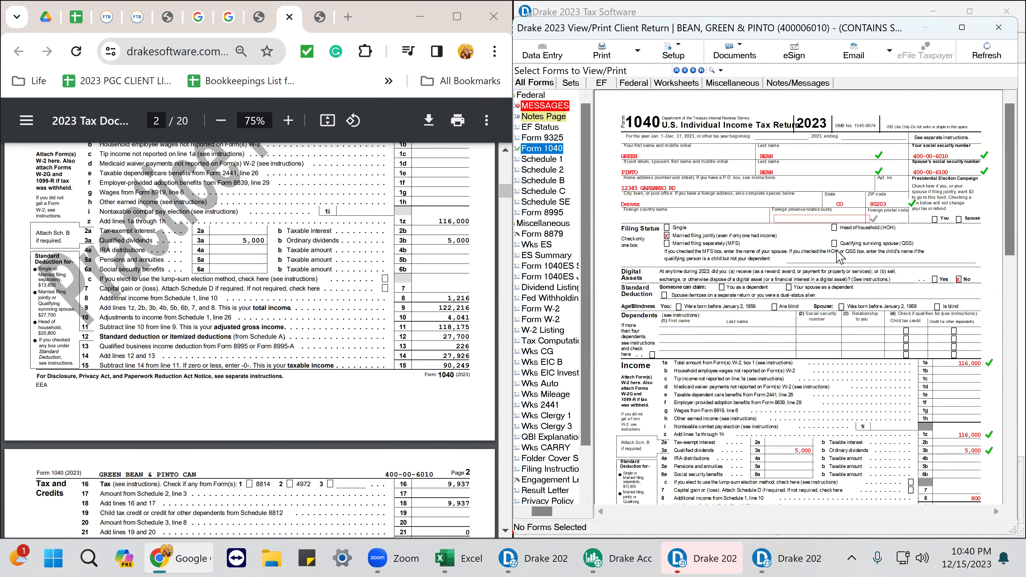
pyautogui.scroll(-4, 839, 259)
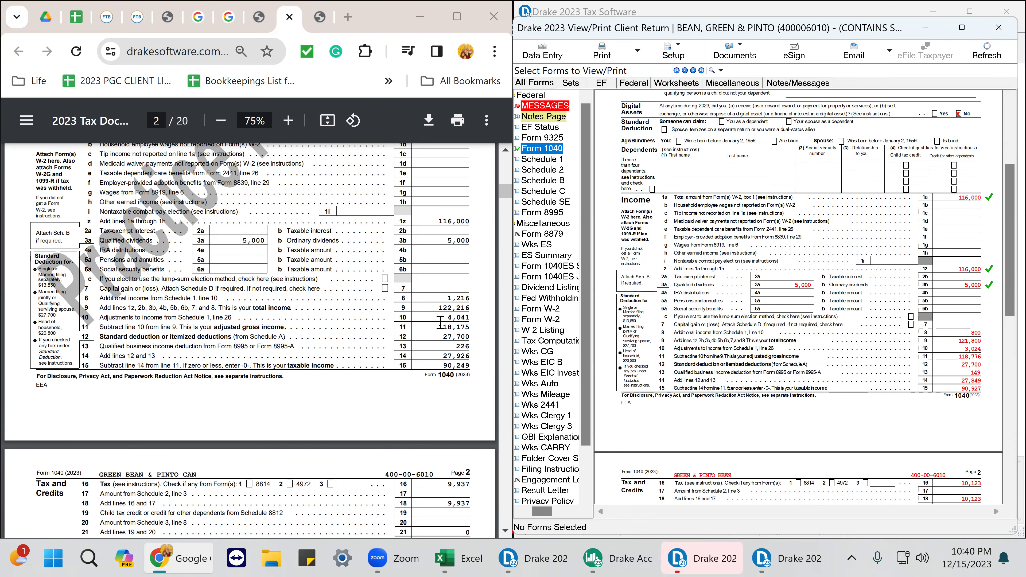
# Examine the solution PDF from Form 1040 page 2 through Schedules 1 and 2 to the Schedule C income and expenses
pyautogui.scroll(-20, 435, 321)
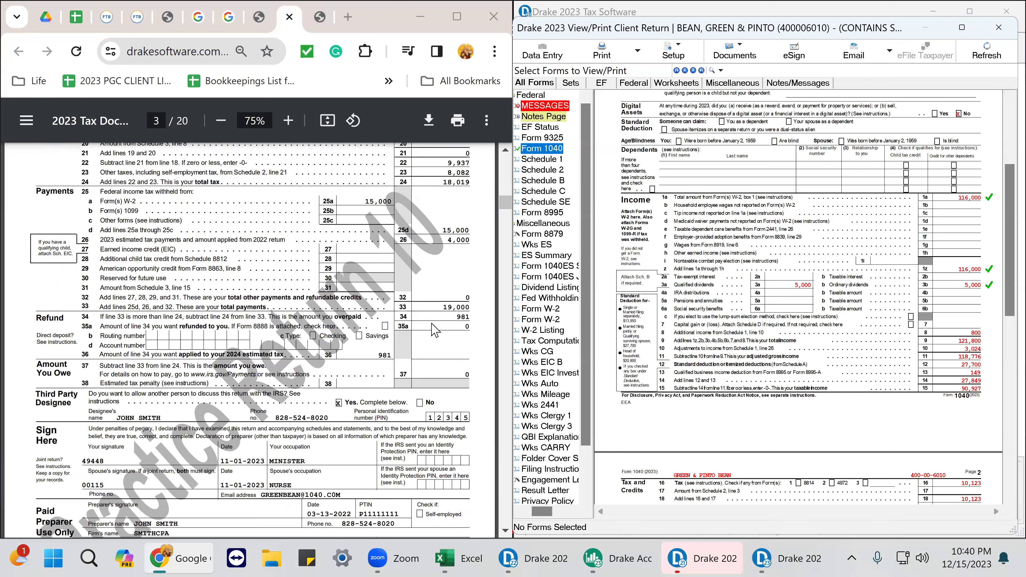
pyautogui.scroll(-20, 431, 323)
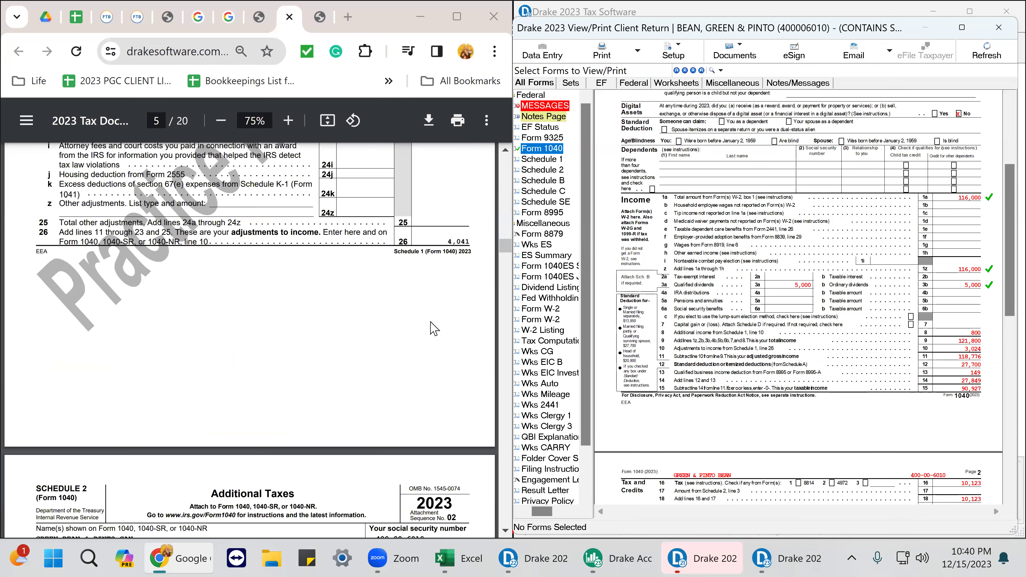
pyautogui.scroll(12, 434, 327)
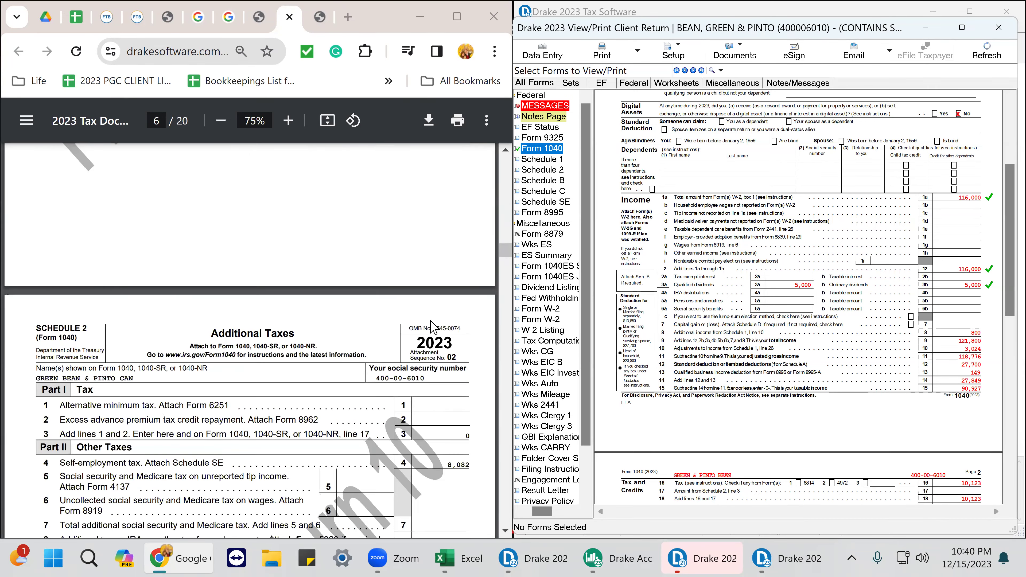
pyautogui.scroll(9, 434, 327)
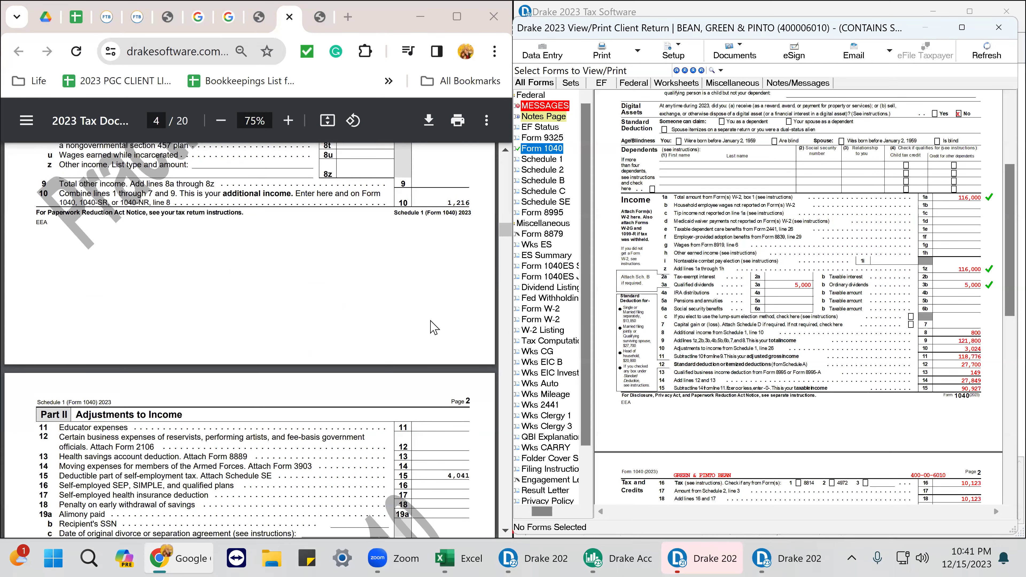
pyautogui.scroll(-4, 434, 327)
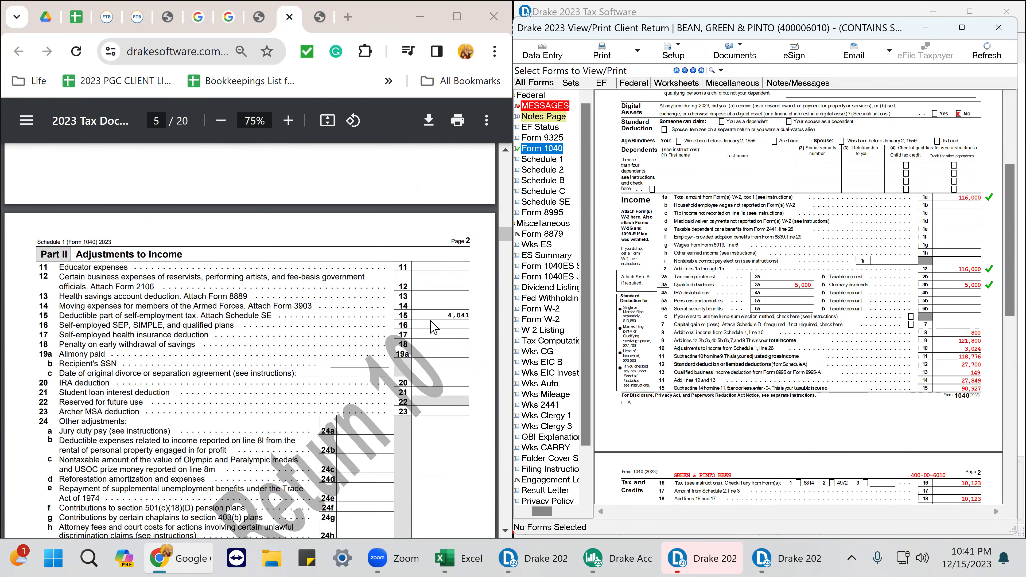
pyautogui.scroll(-12, 434, 328)
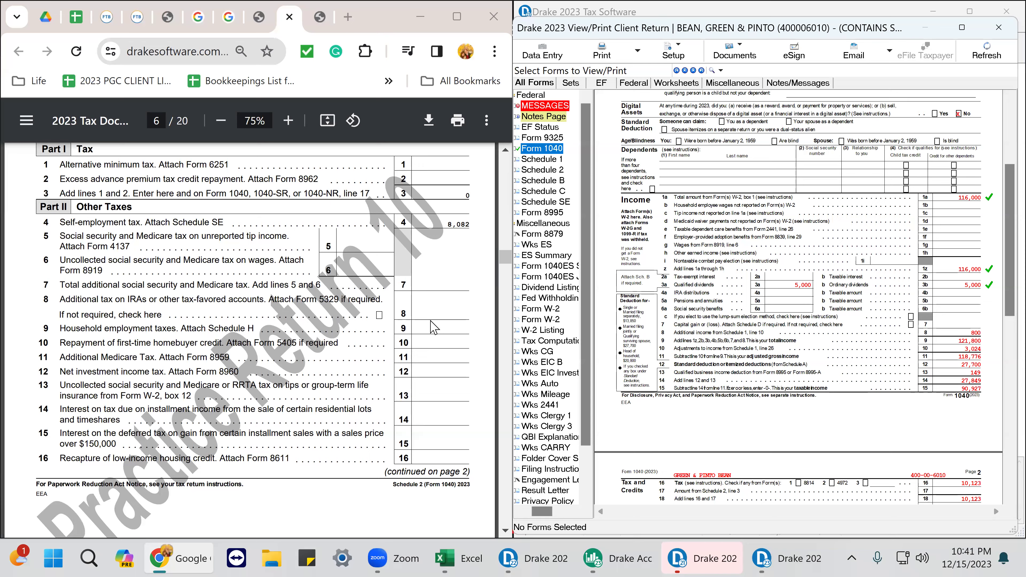
pyautogui.scroll(-15, 434, 327)
pyautogui.scroll(-12, 434, 327)
pyautogui.scroll(-4, 433, 327)
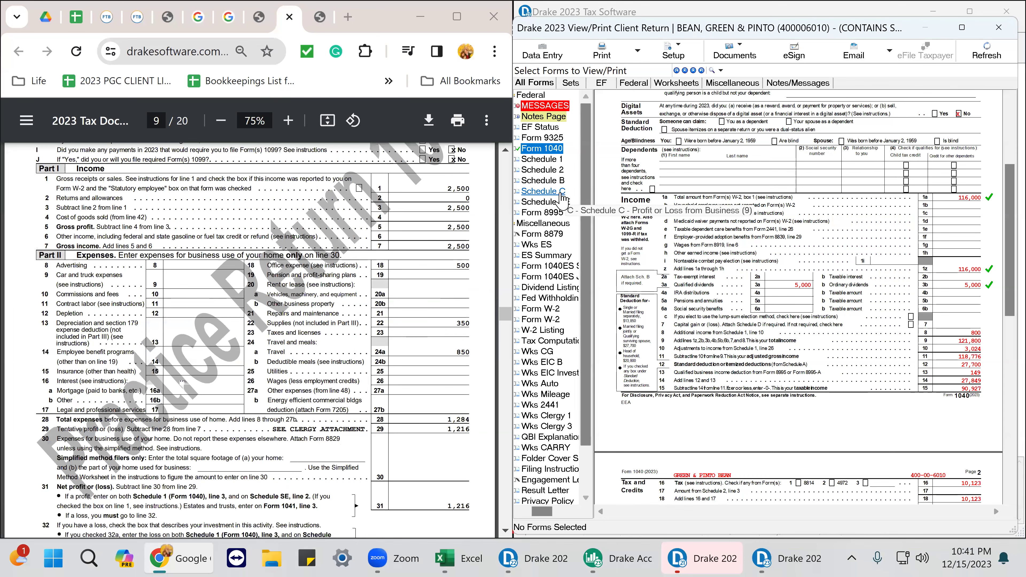
# Compare the return's Schedule C with the solution and place check marks beside lines 1, 18, 22, 24a, 28 and 31
pyautogui.click(562, 195)
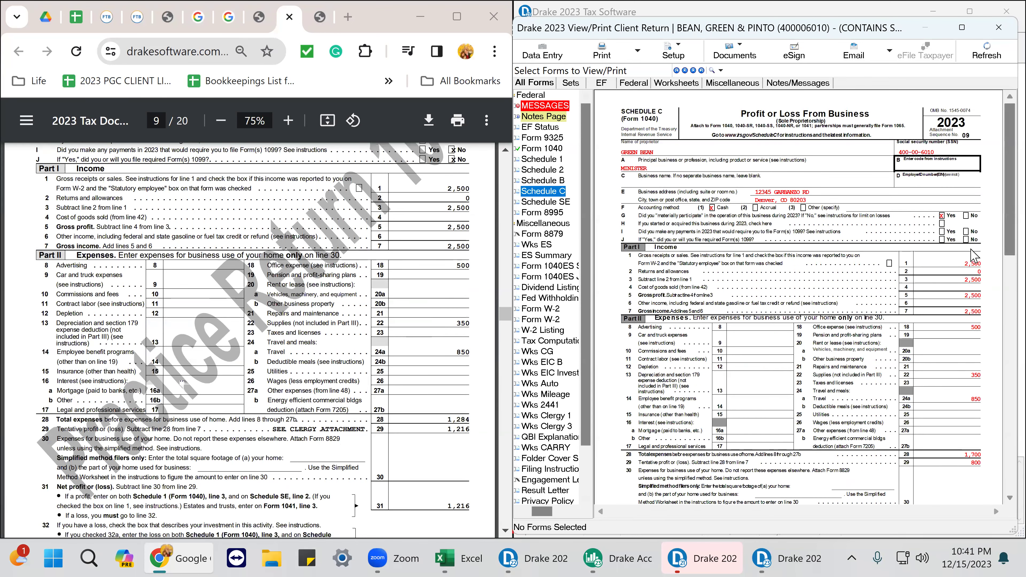
pyautogui.click(972, 263)
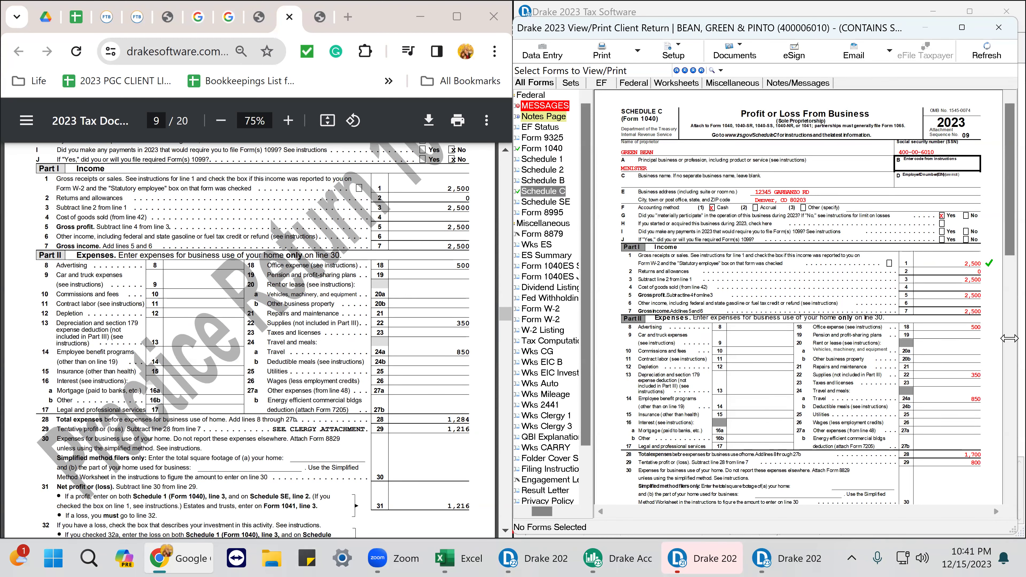
pyautogui.click(987, 329)
pyautogui.click(986, 375)
pyautogui.click(985, 398)
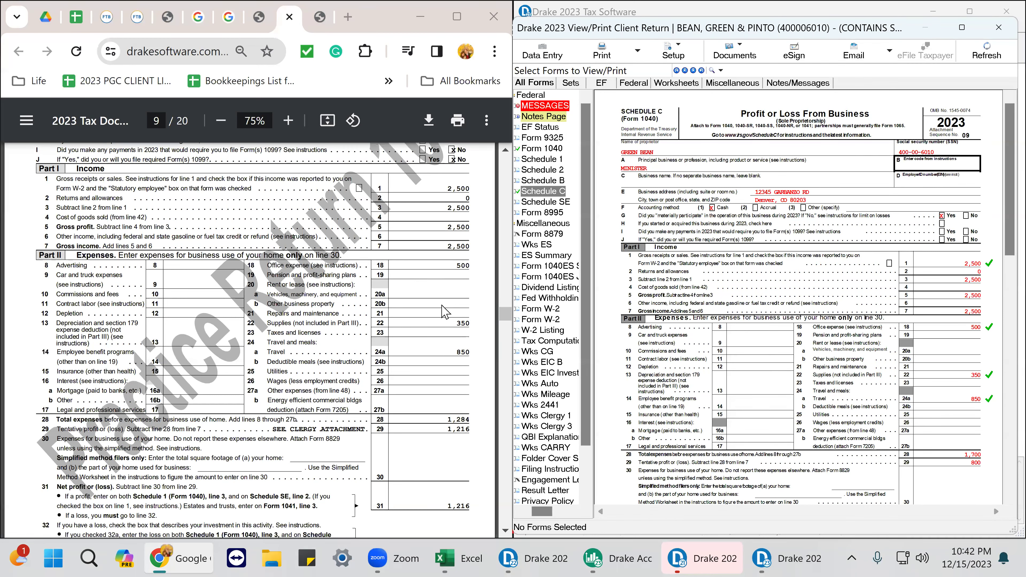
pyautogui.scroll(-3, 984, 459)
pyautogui.click(982, 445)
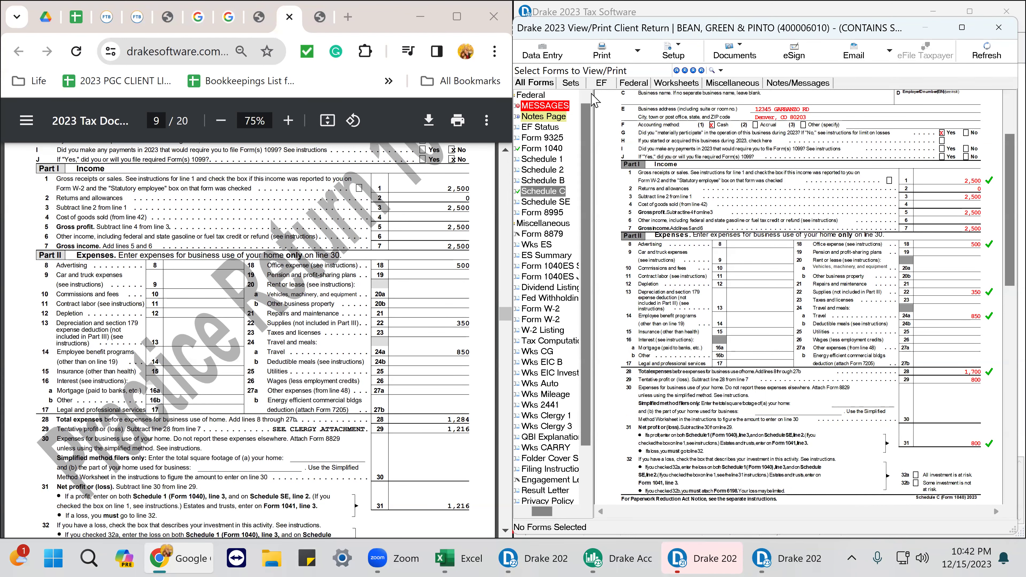
# In the minister's Schedule C data entry, clear the Travel expense, enter 850 for Meals (50%), and save the screen
pyautogui.click(540, 56)
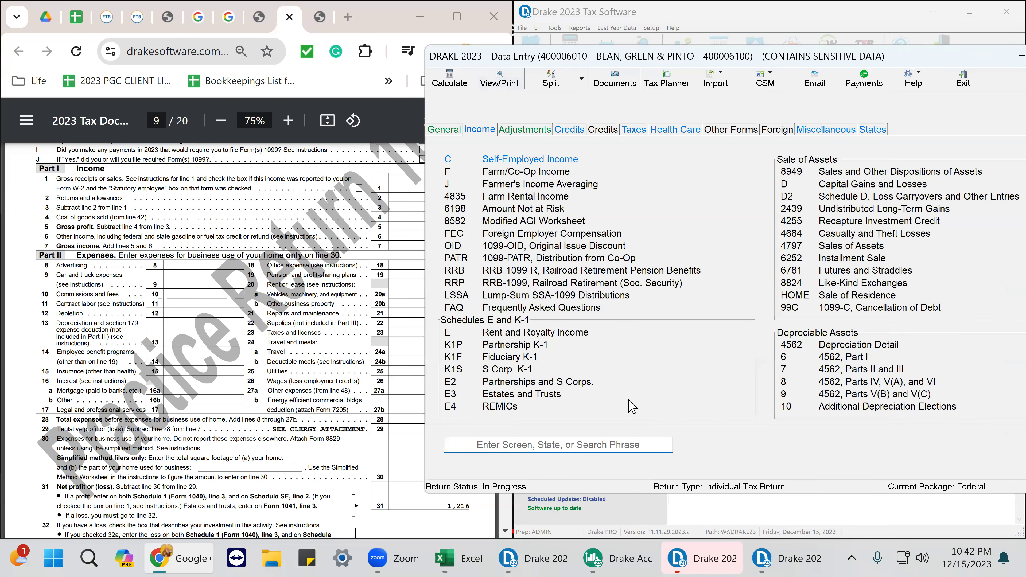
pyautogui.click(522, 161)
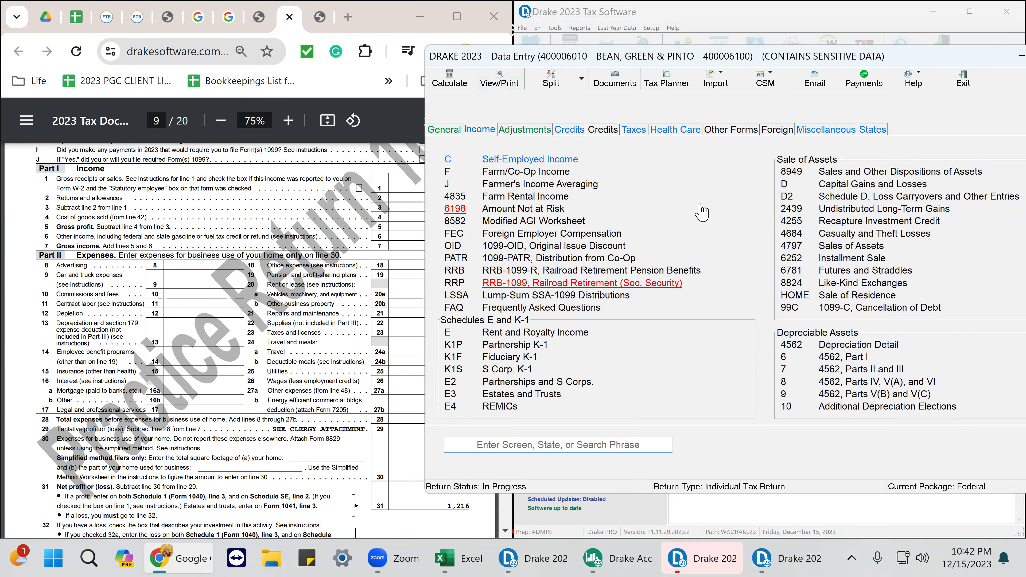
pyautogui.scroll(-1, 850, 401)
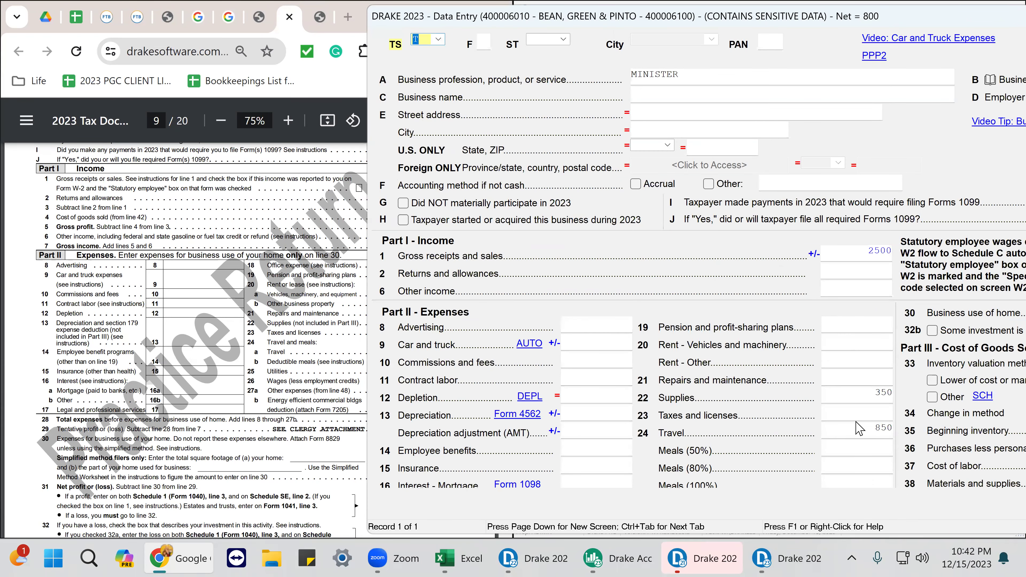
pyautogui.click(875, 431)
pyautogui.press('Delete')
pyautogui.click(873, 446)
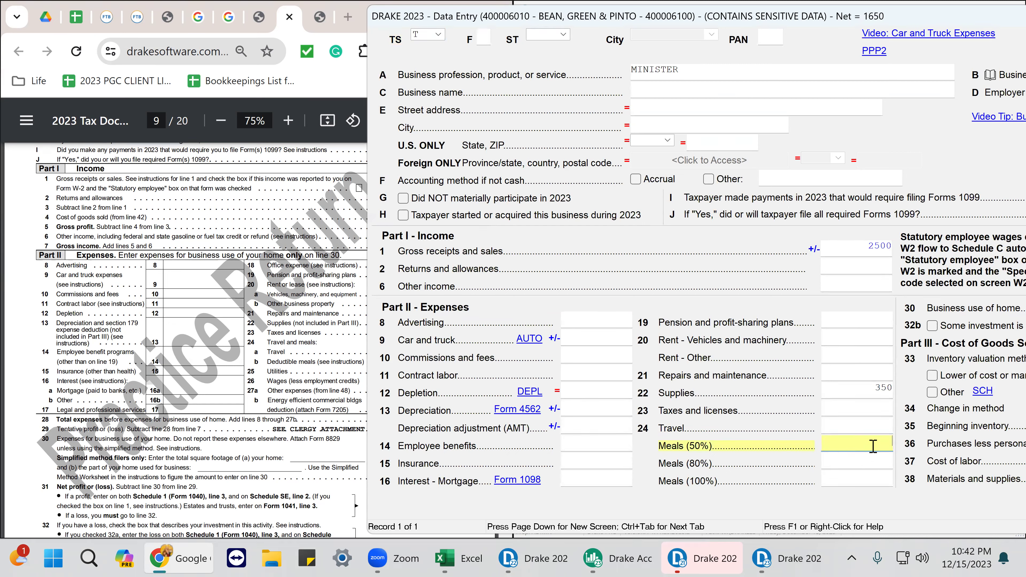
pyautogui.write('850')
pyautogui.press('Return')
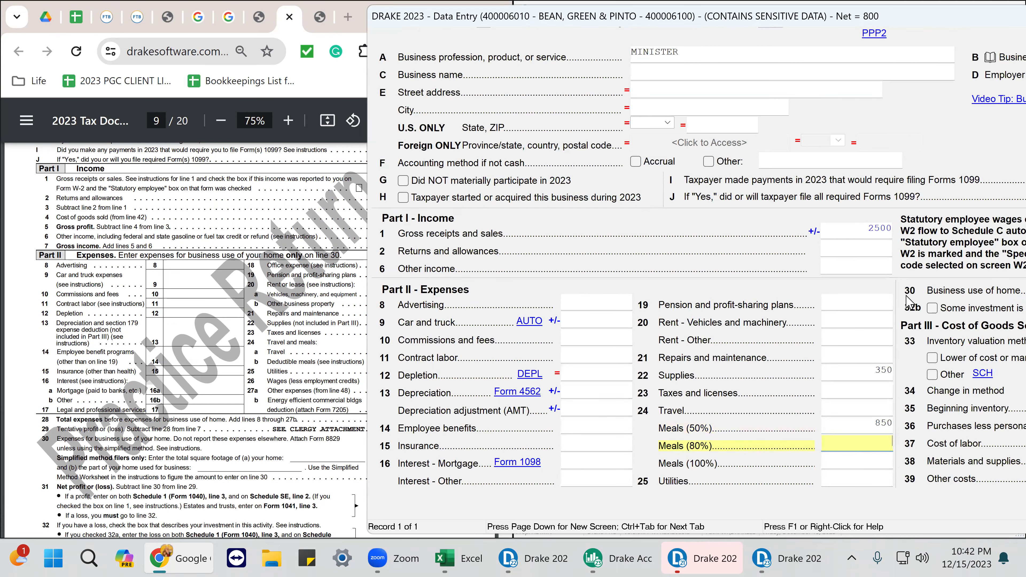
pyautogui.doubleClick(940, 27)
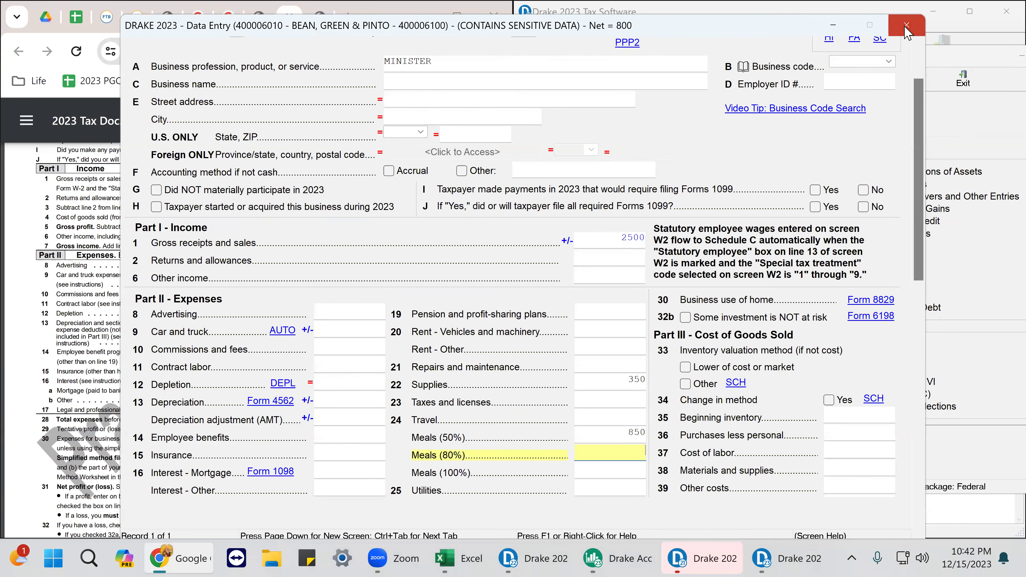
pyautogui.click(907, 26)
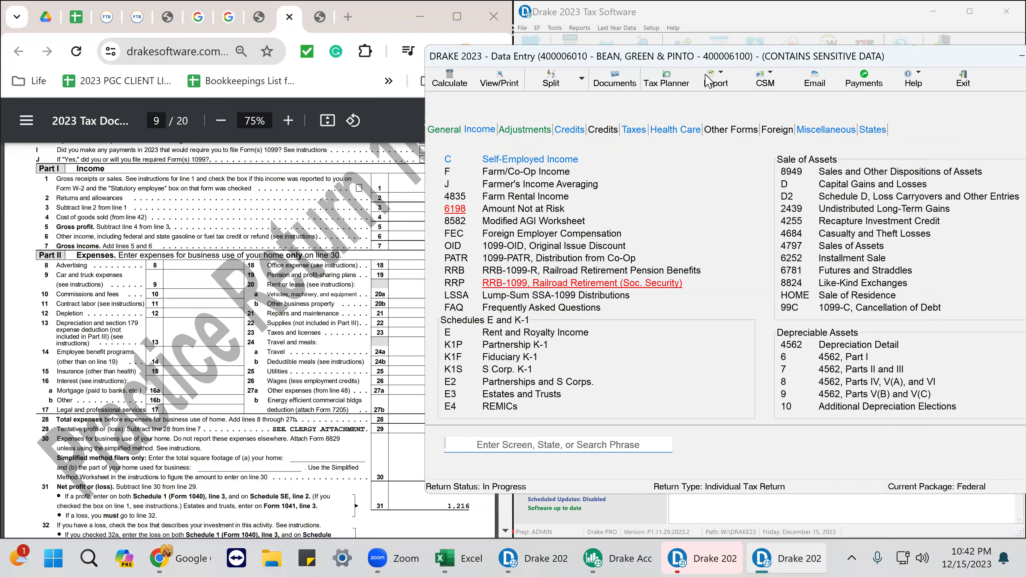
# Recalculate the return, check the listed expenses in the practice instructions, and compare the updated Schedule C with the solution
pyautogui.click(510, 79)
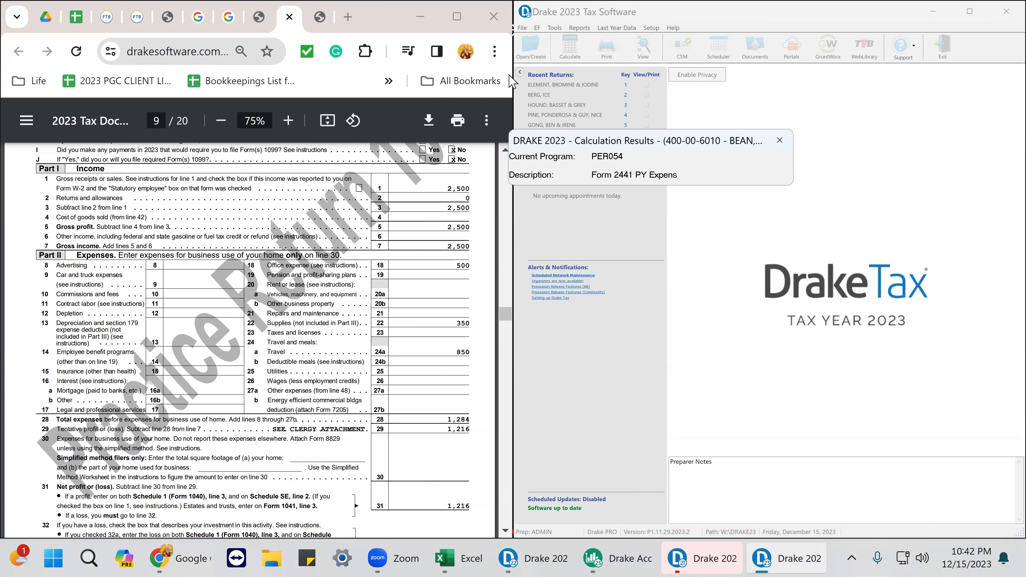
pyautogui.moveTo(508, 74)
pyautogui.click(319, 15)
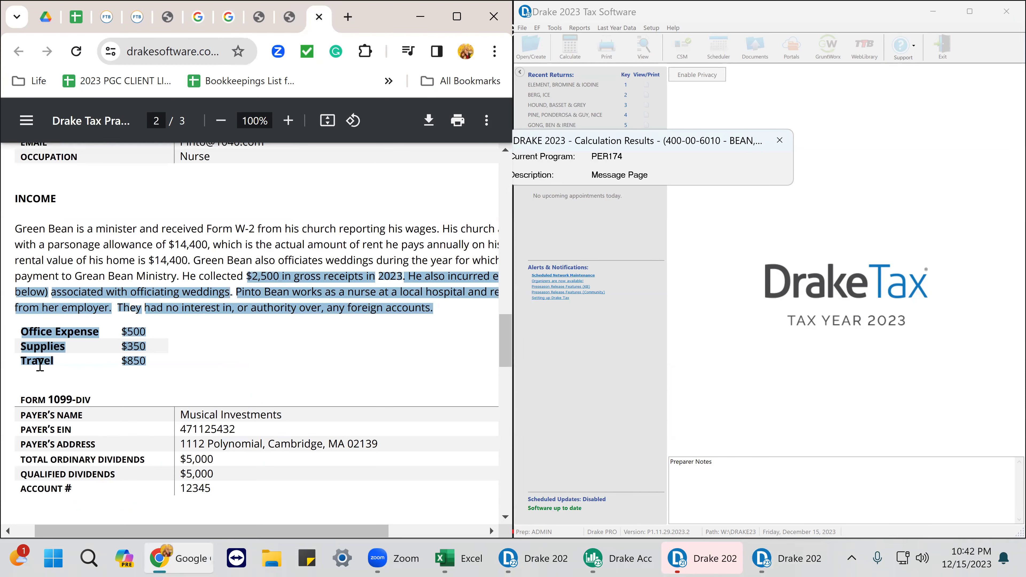
pyautogui.click(289, 16)
pyautogui.click(614, 342)
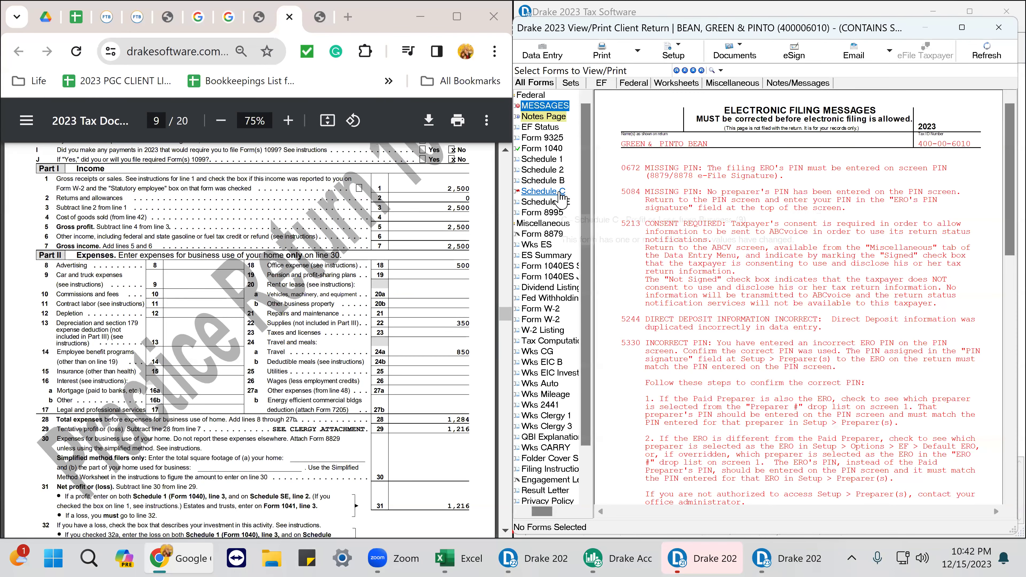
pyautogui.click(544, 191)
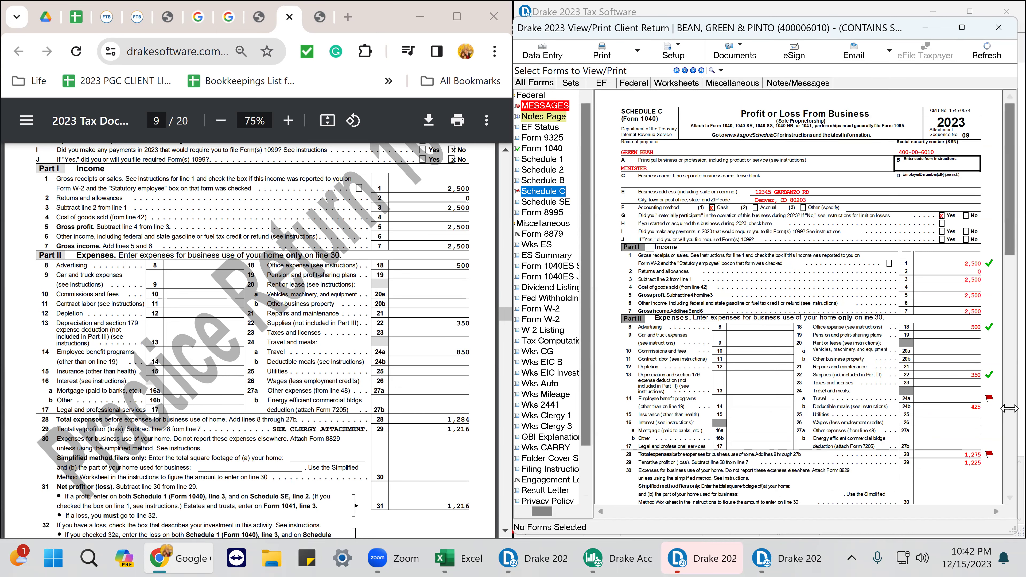
# In the minister's Schedule C data entry, enter 850 for Travel, clear the Meals (50%) expense, and close the screen
pyautogui.click(542, 52)
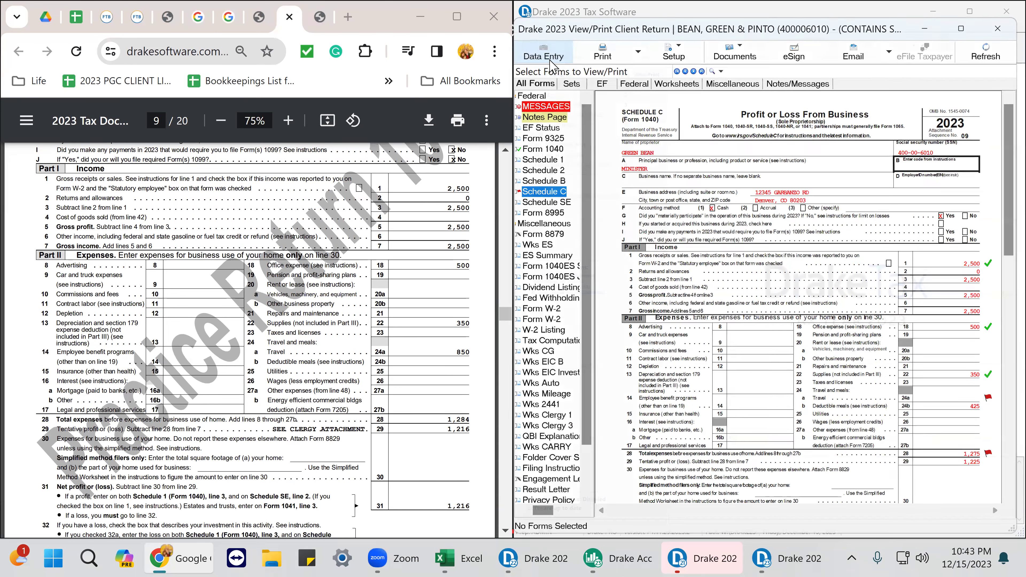
pyautogui.click(514, 160)
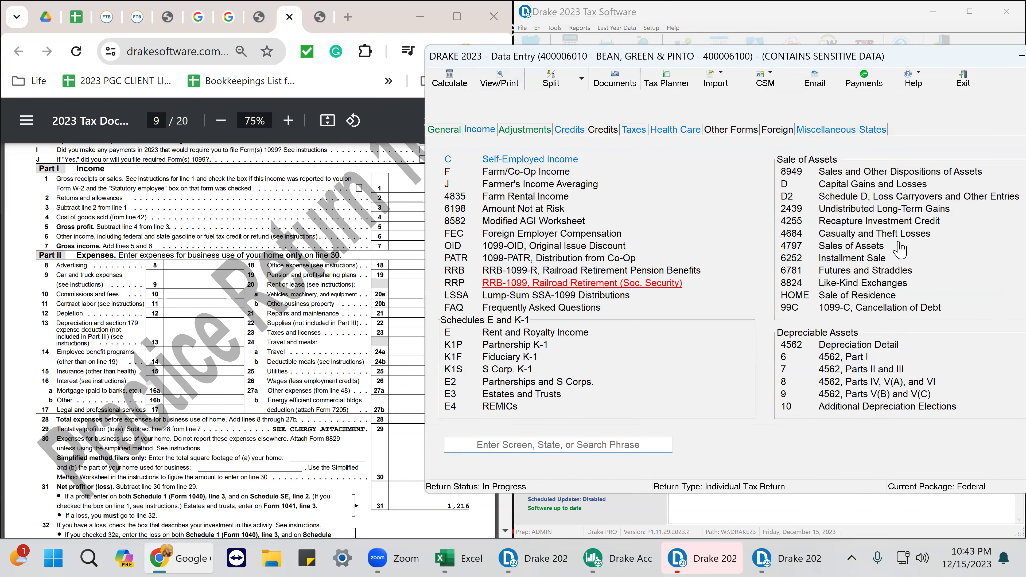
pyautogui.scroll(-2, 874, 433)
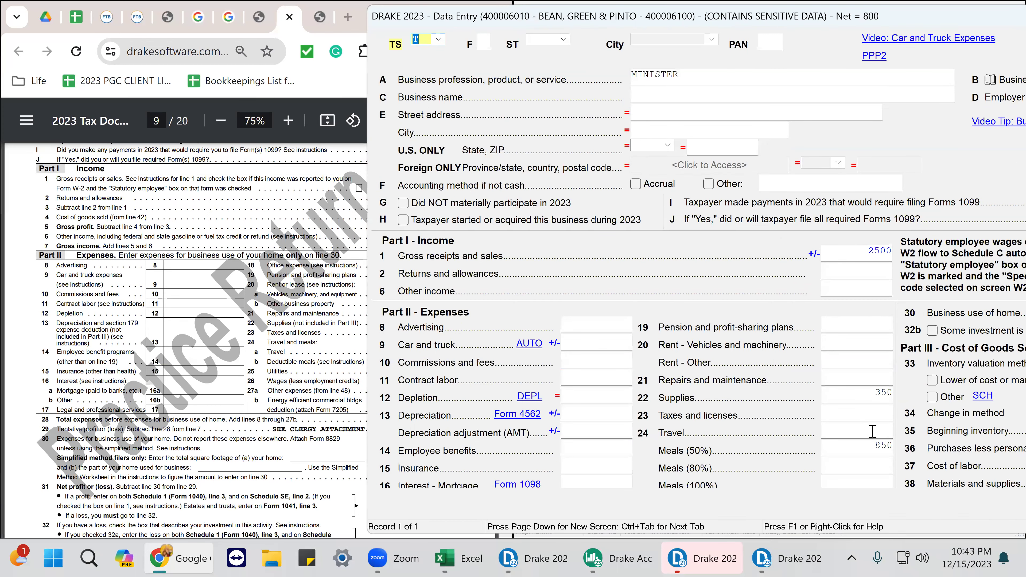
pyautogui.click(869, 399)
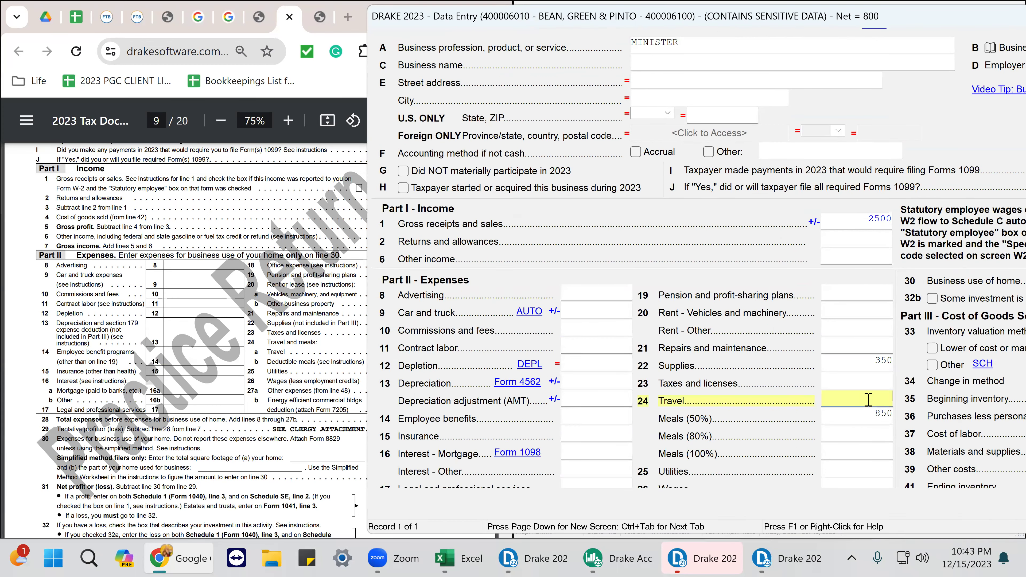
pyautogui.press('Tab')
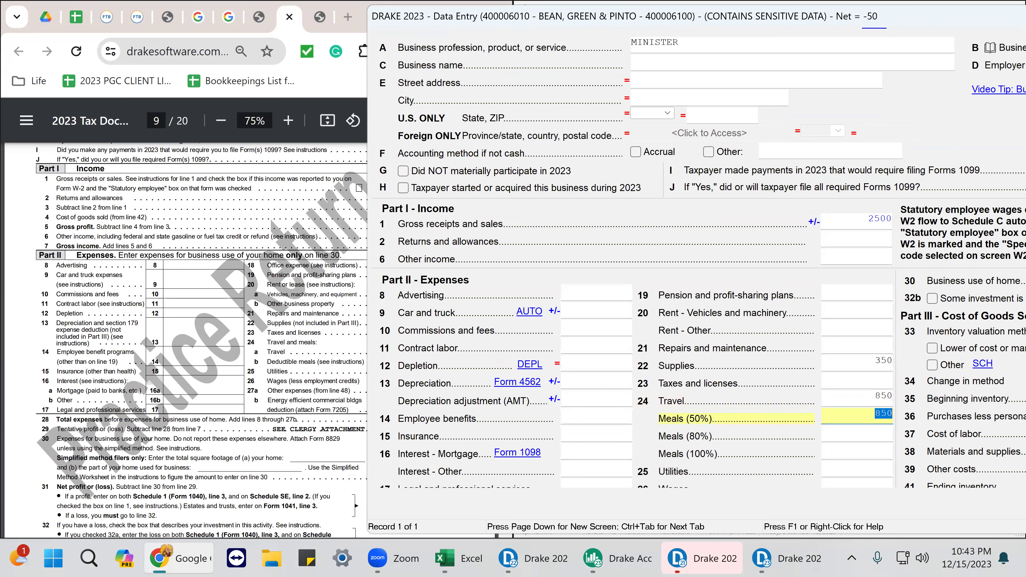
pyautogui.press('Delete')
pyautogui.doubleClick(782, 22)
pyautogui.click(982, 25)
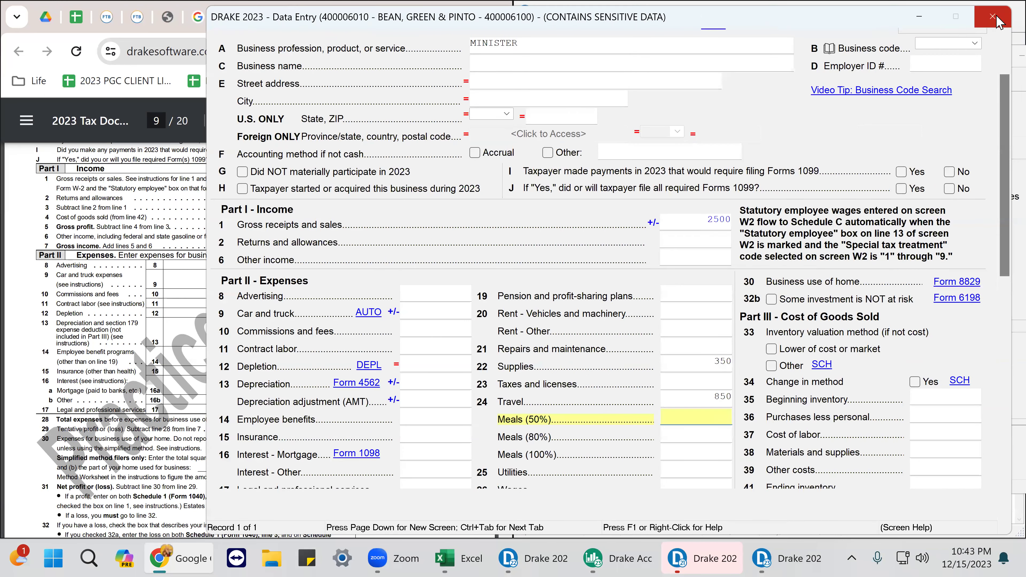
# Recalculate the return, compare its Schedule C with the solution, and place a check mark beside line 29
pyautogui.click(501, 84)
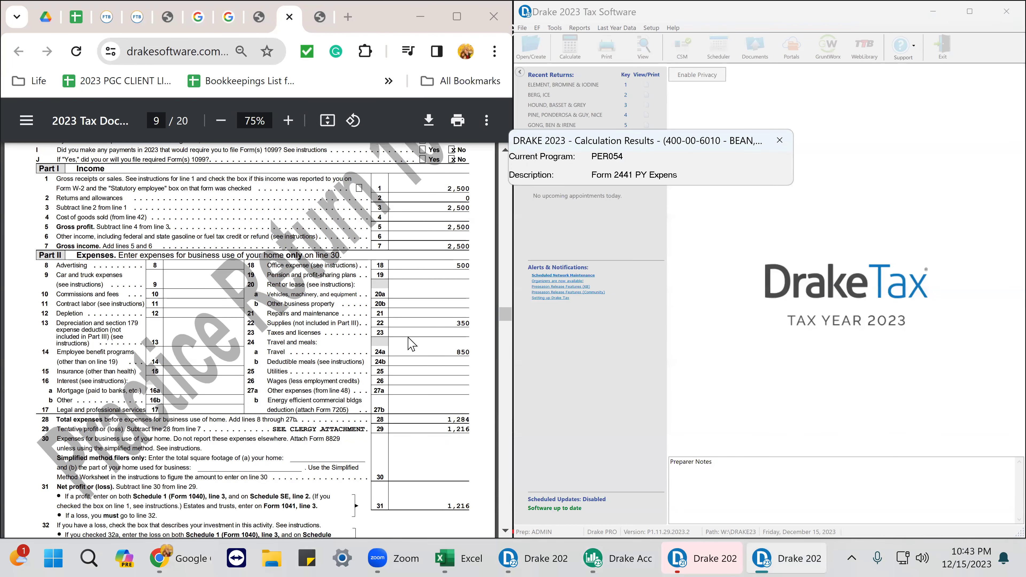
pyautogui.scroll(-6, 410, 344)
pyautogui.scroll(4, 445, 273)
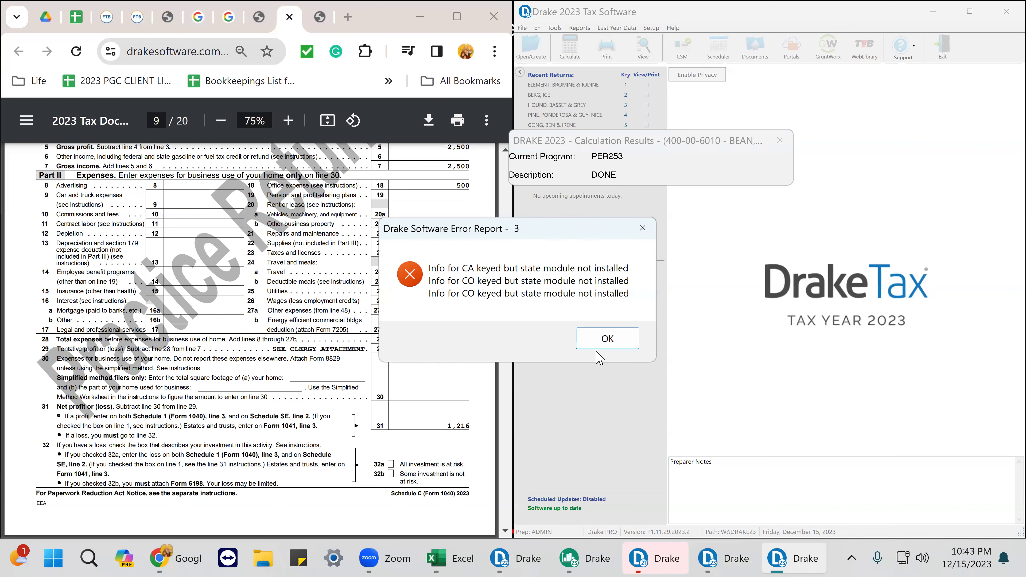
pyautogui.click(605, 346)
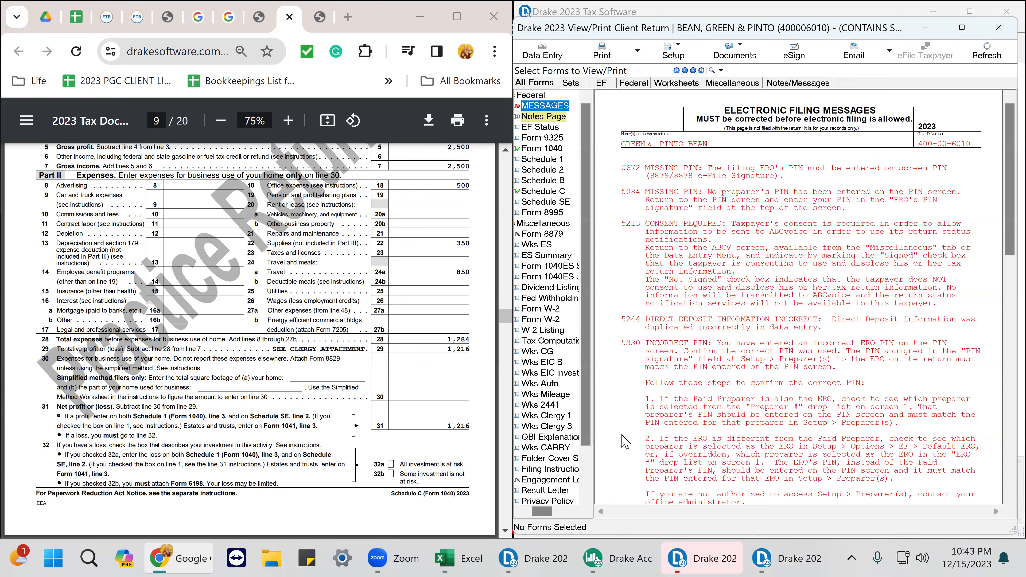
pyautogui.click(556, 194)
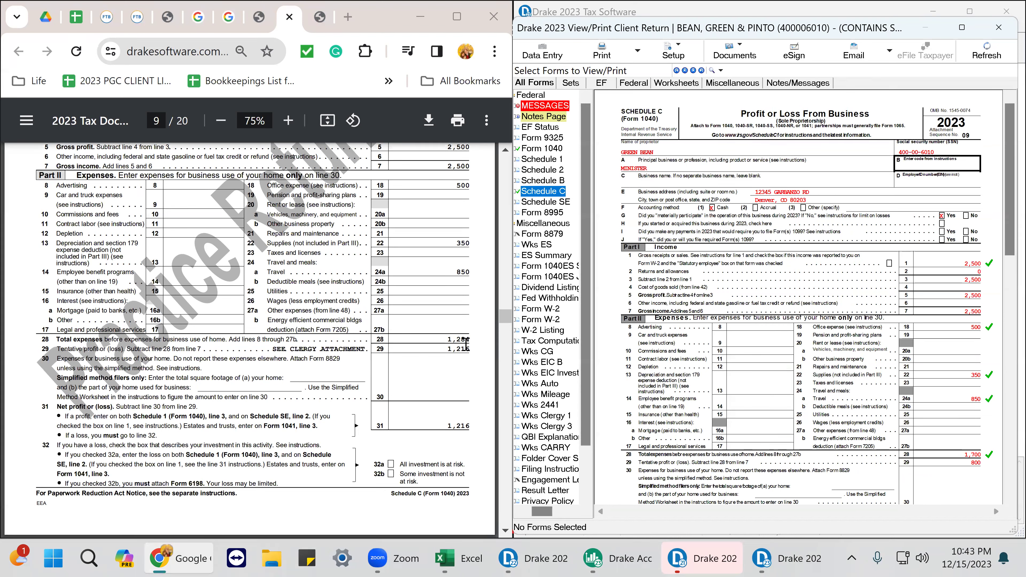
pyautogui.click(986, 464)
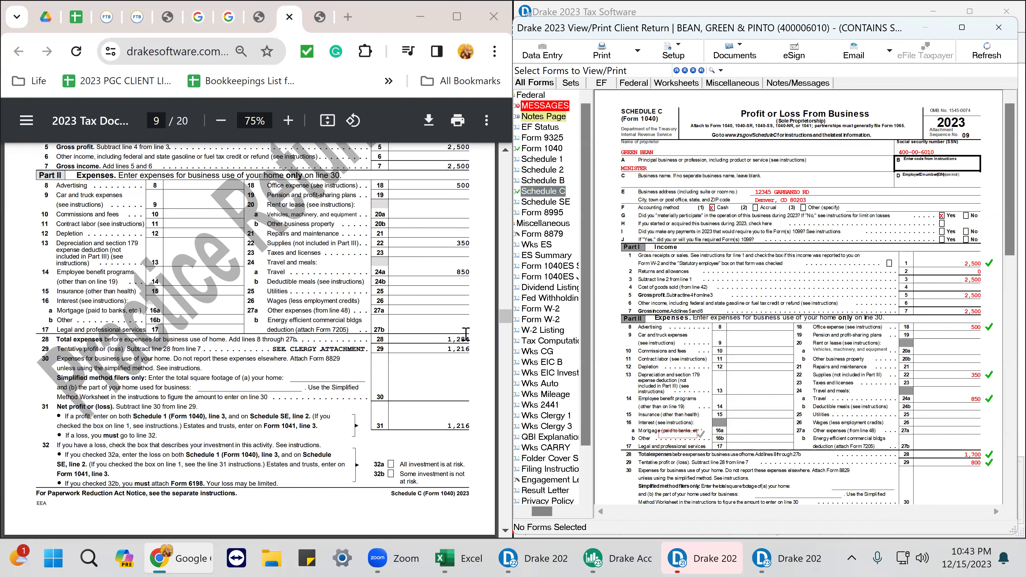
# Compare the return's Schedule SE with the solution's Schedule SE, and recheck the solution's Schedule C income and expenses
pyautogui.scroll(-8, 466, 334)
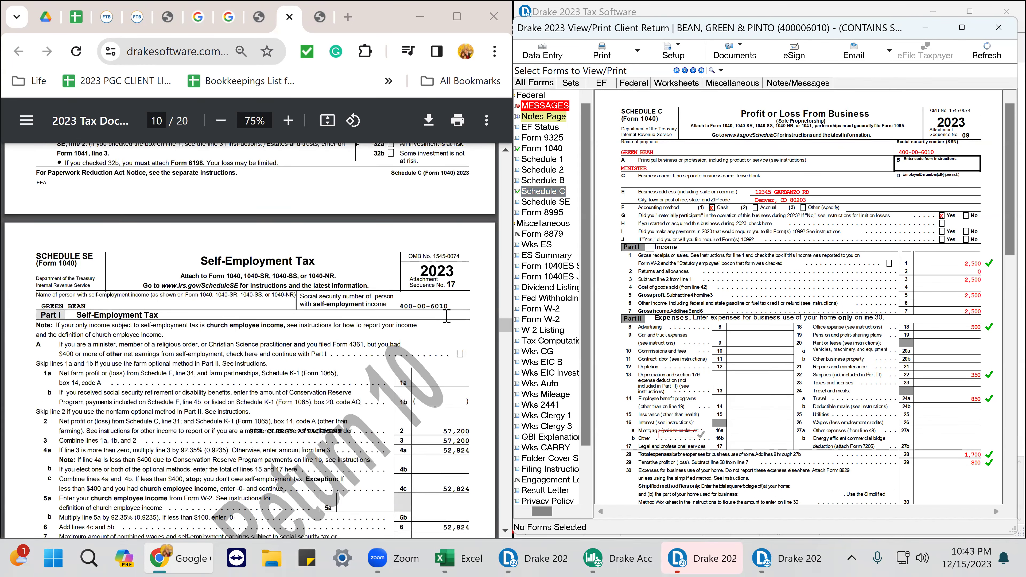
pyautogui.scroll(-2, 447, 316)
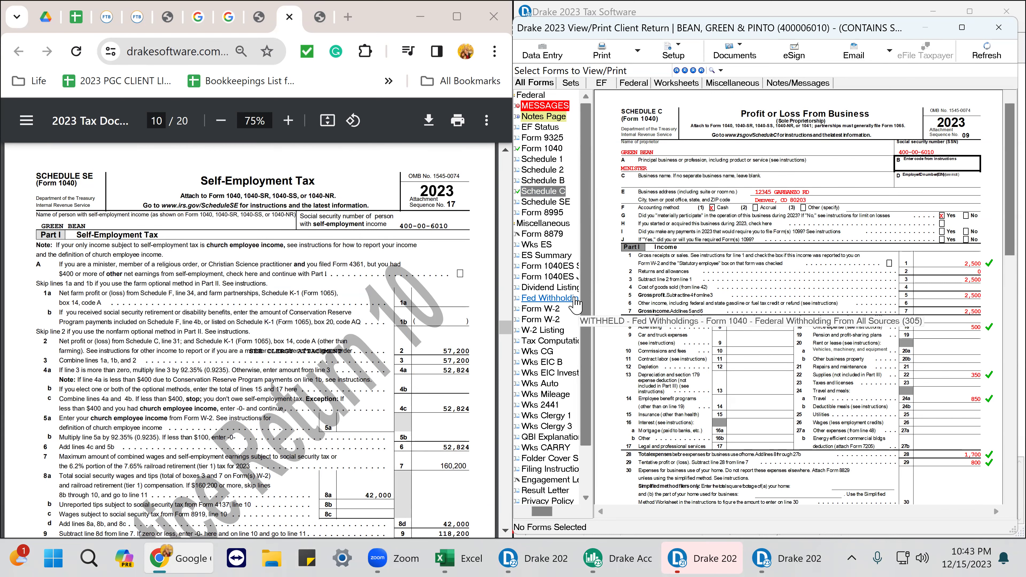
pyautogui.click(543, 202)
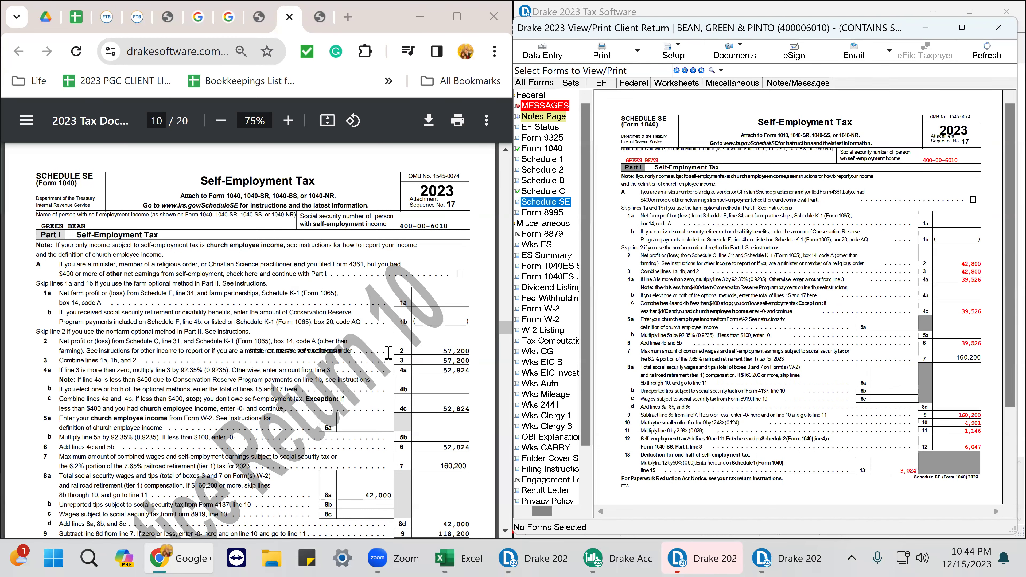
pyautogui.scroll(2, 368, 259)
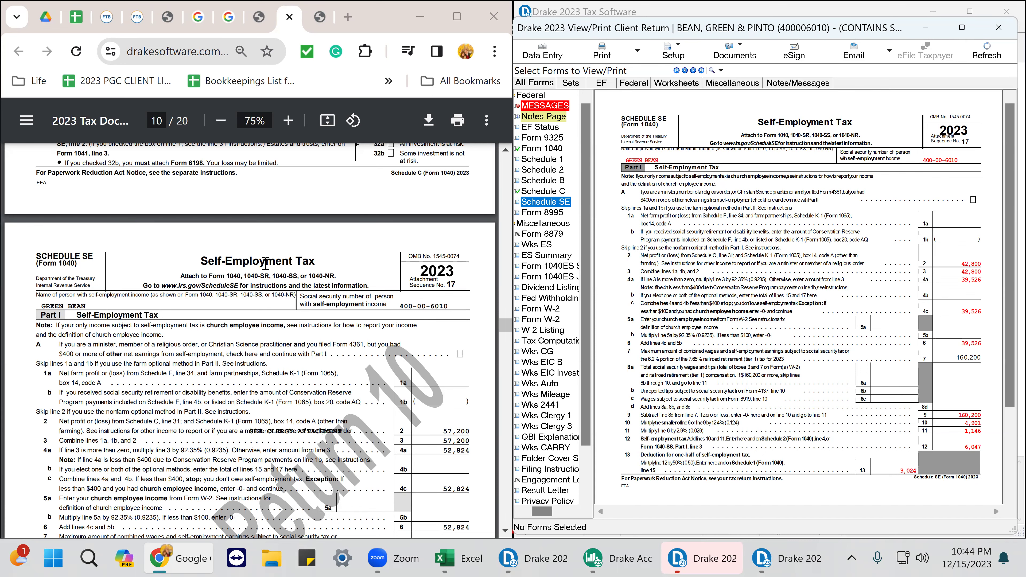
pyautogui.scroll(11, 281, 280)
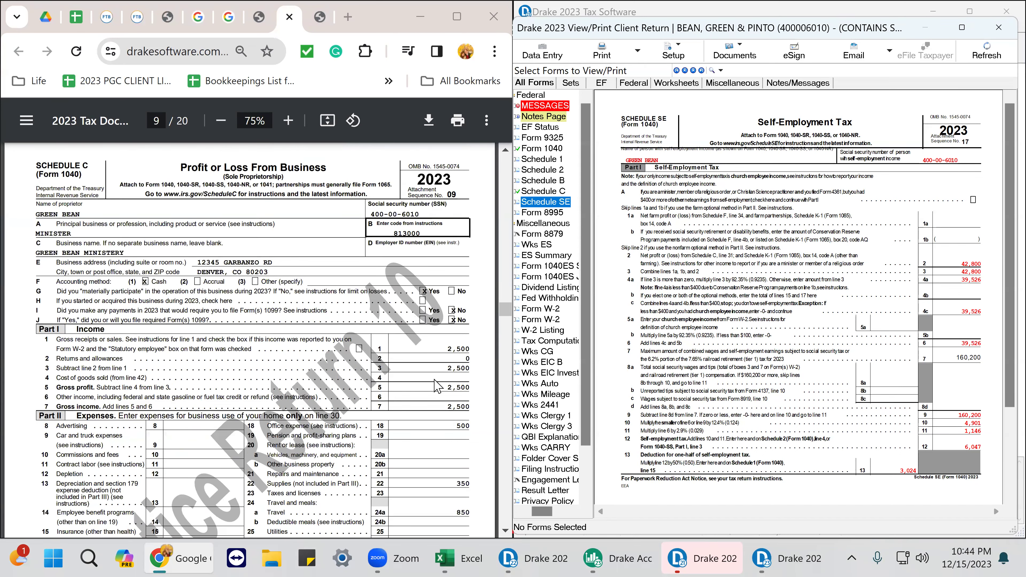
pyautogui.scroll(-5, 438, 386)
pyautogui.scroll(-8, 467, 430)
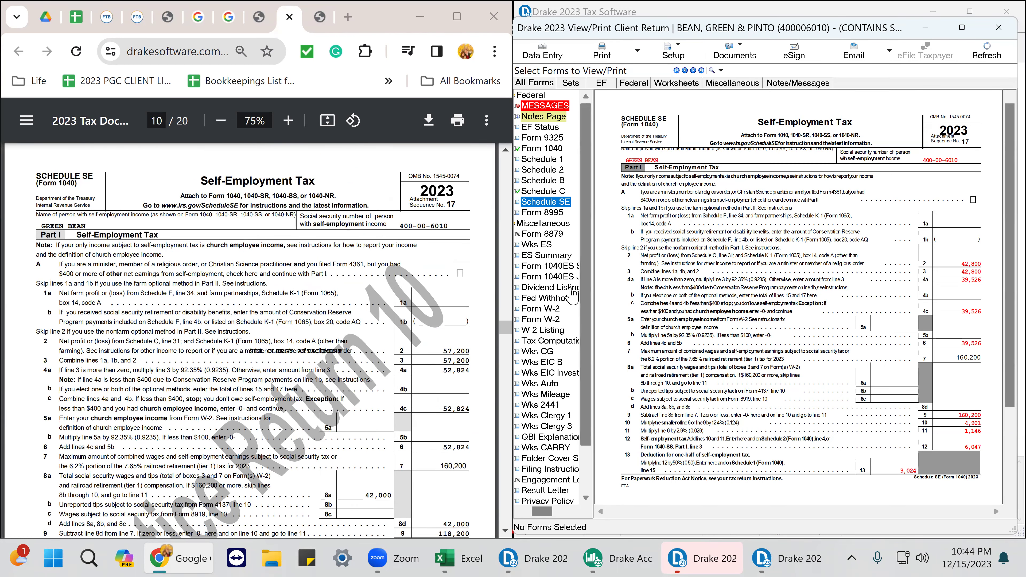
# Review both Forms W-2 in the return against the employer and wage details in the practice instructions
pyautogui.click(549, 322)
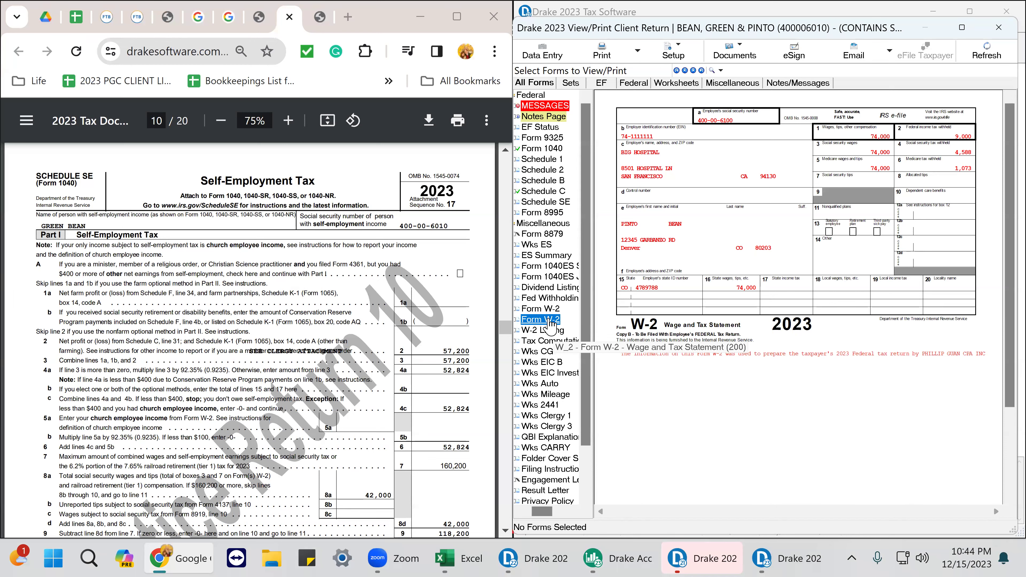
pyautogui.click(554, 309)
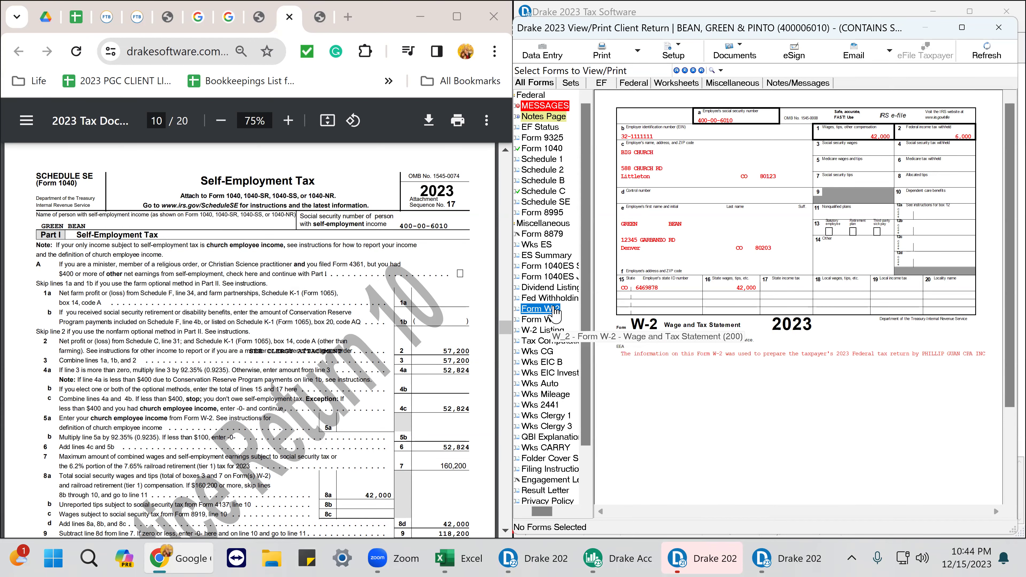
pyautogui.click(556, 320)
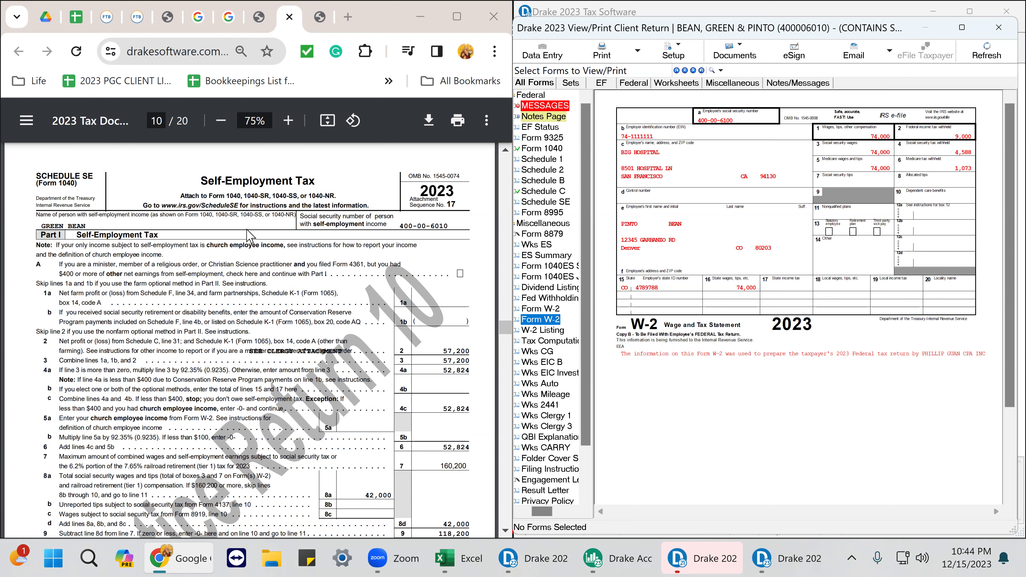
pyautogui.click(320, 17)
pyautogui.click(195, 365)
pyautogui.scroll(7, 194, 320)
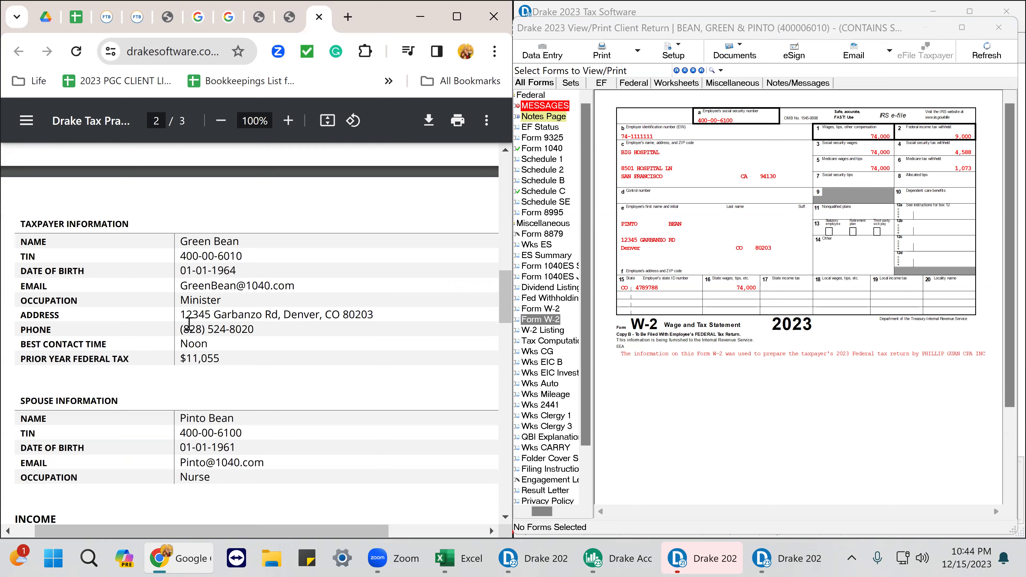
pyautogui.scroll(-15, 189, 324)
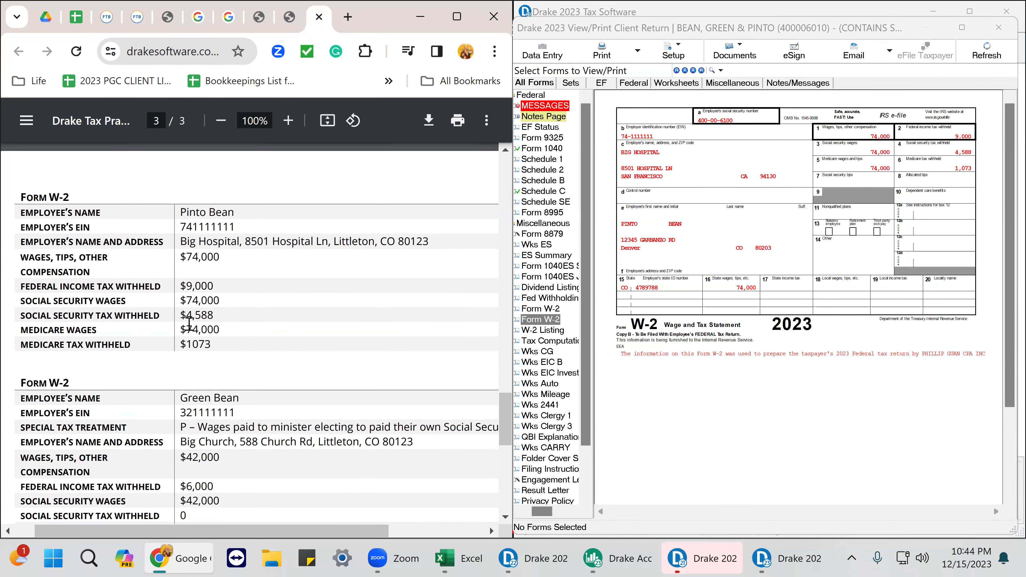
pyautogui.scroll(-6, 189, 324)
pyautogui.scroll(4, 242, 335)
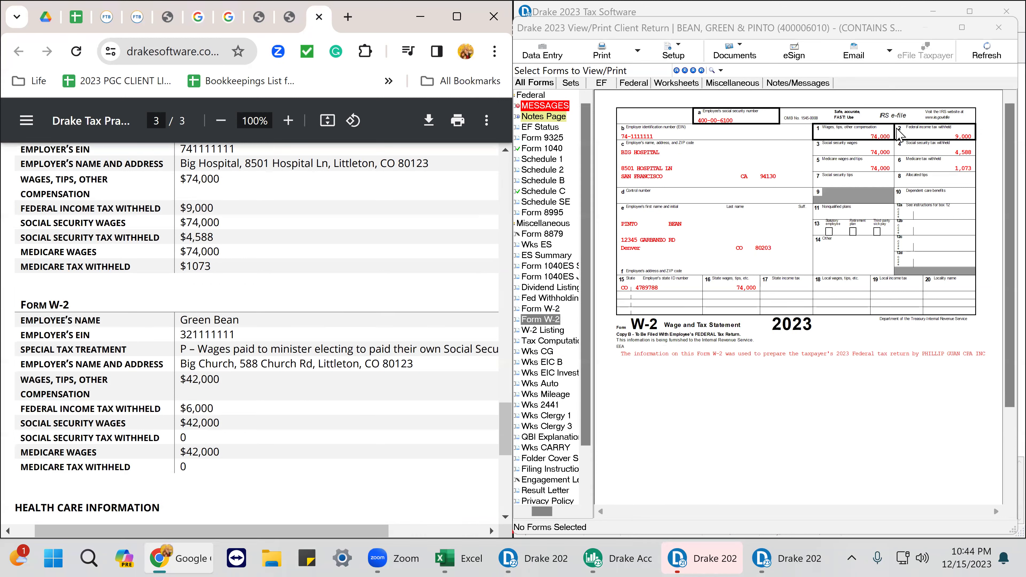
# Place check marks beside boxes 1 through 6 on the Big Hospital W-2 and beside box 1 on the Big Church W-2
pyautogui.click(890, 138)
pyautogui.click(965, 138)
pyautogui.click(883, 152)
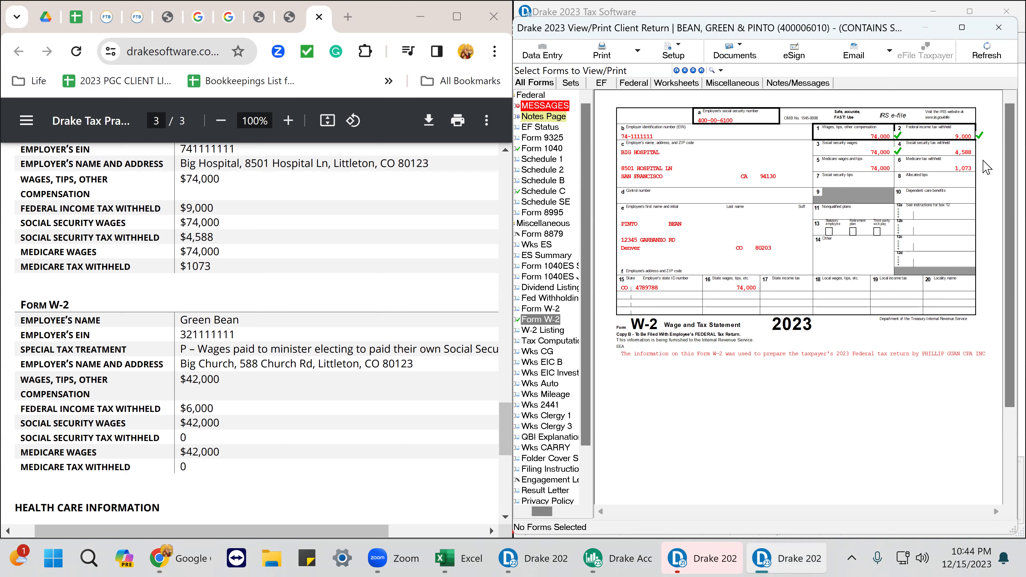
pyautogui.click(968, 147)
pyautogui.click(880, 167)
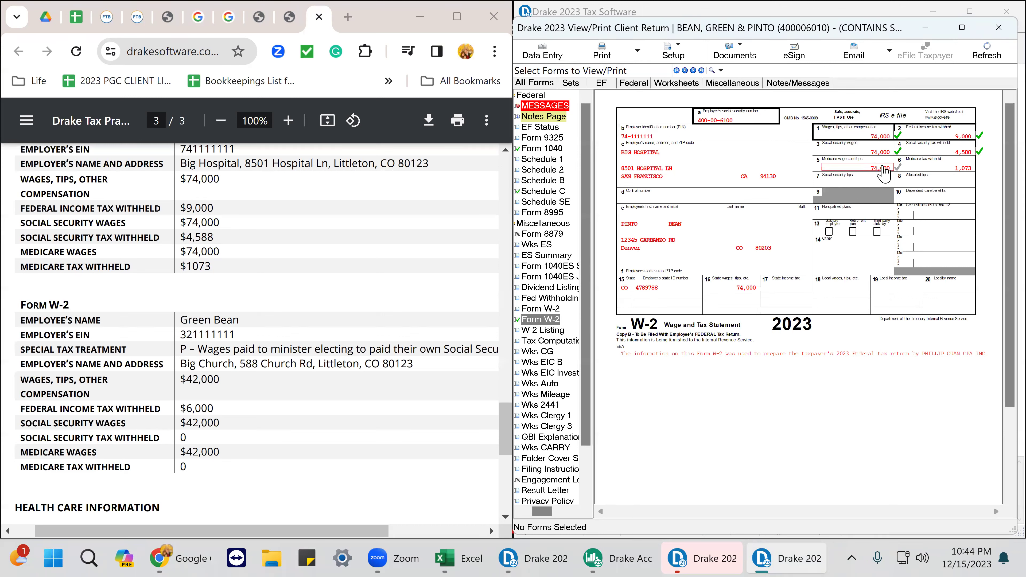
pyautogui.click(964, 168)
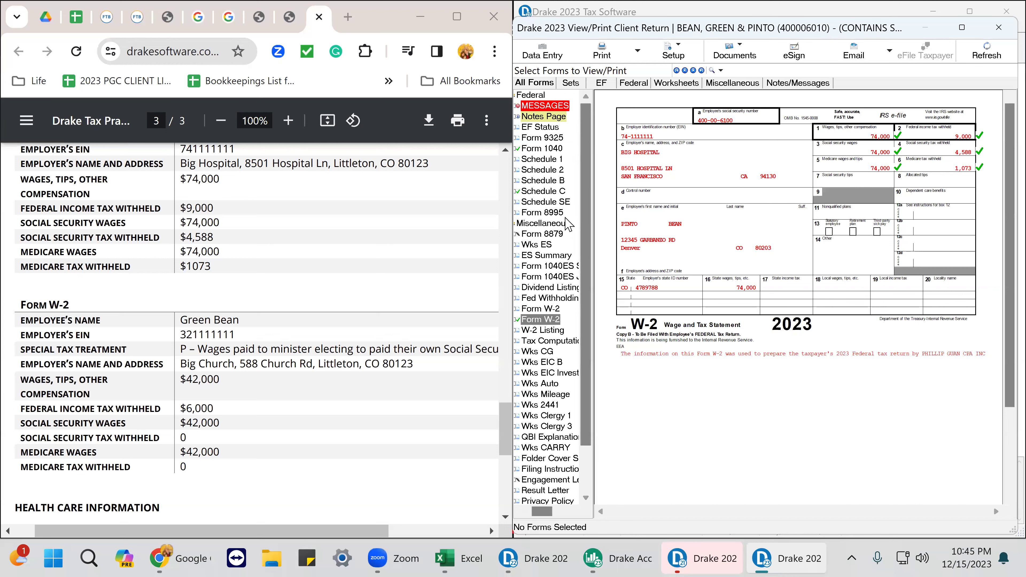
pyautogui.click(556, 310)
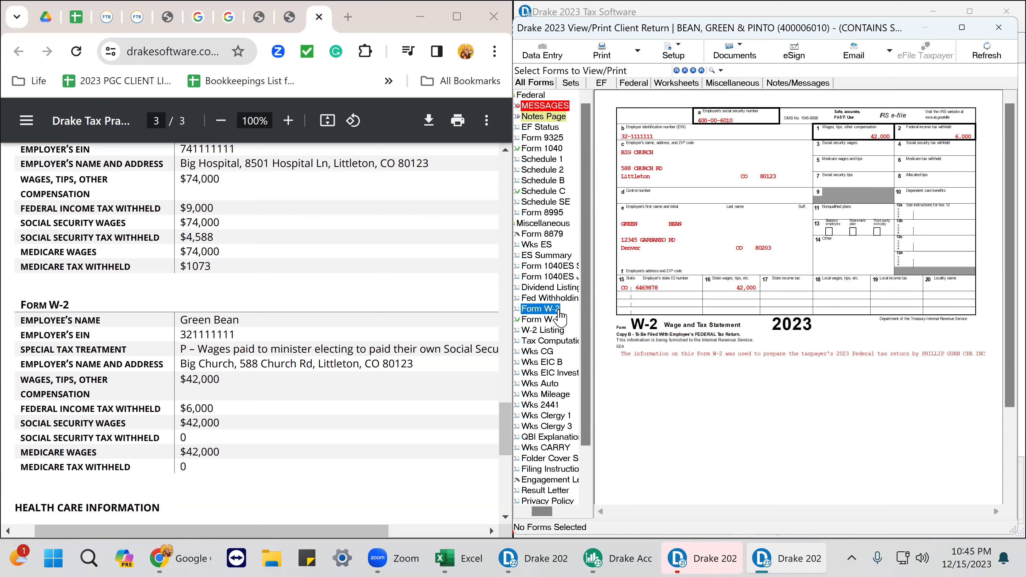
pyautogui.click(865, 139)
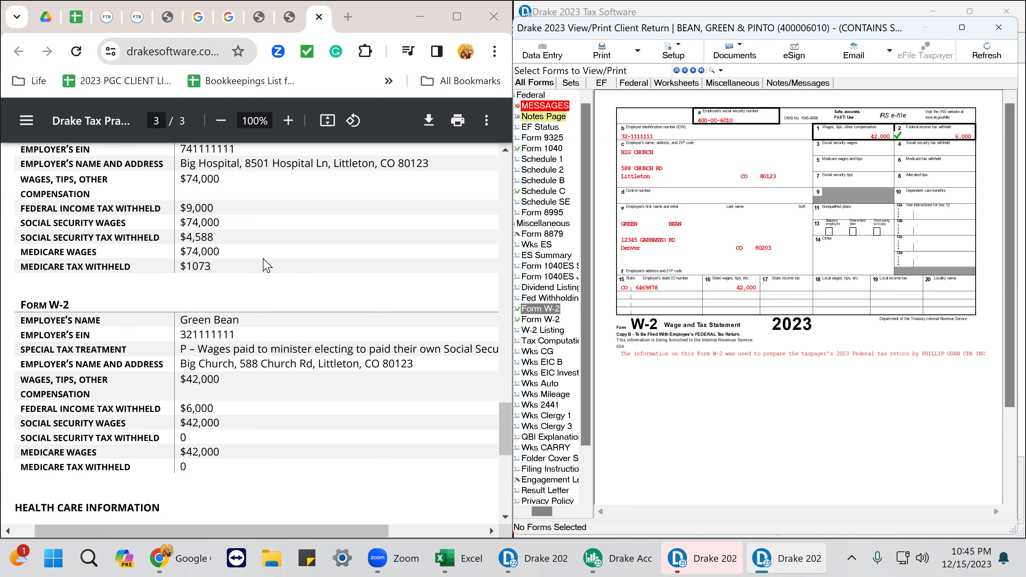
# Read the minister's income and parsonage allowance details in the practice instructions, and highlight the line 2 amount on the solution's Schedule SE
pyautogui.scroll(10, 267, 266)
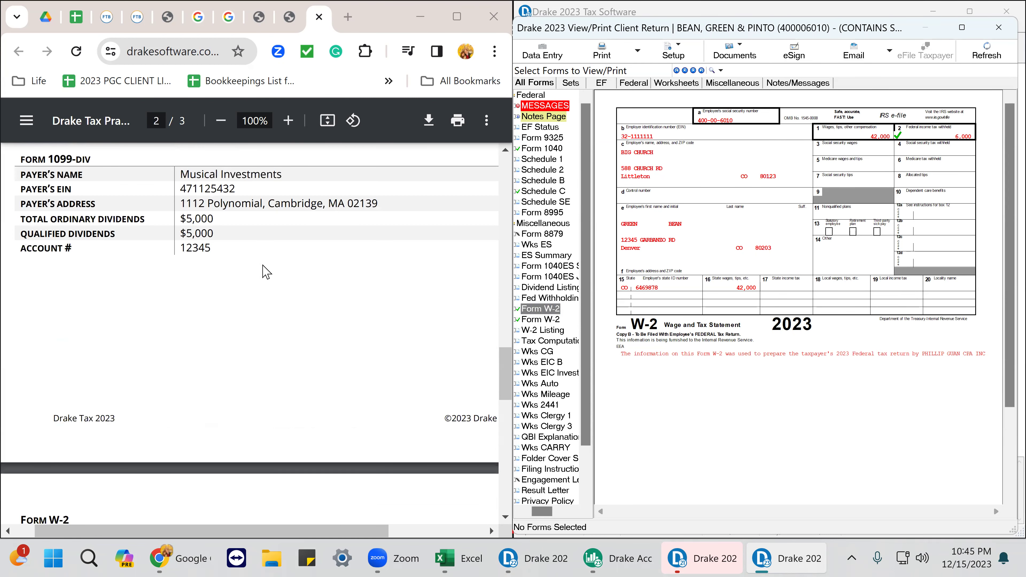
pyautogui.scroll(4, 264, 270)
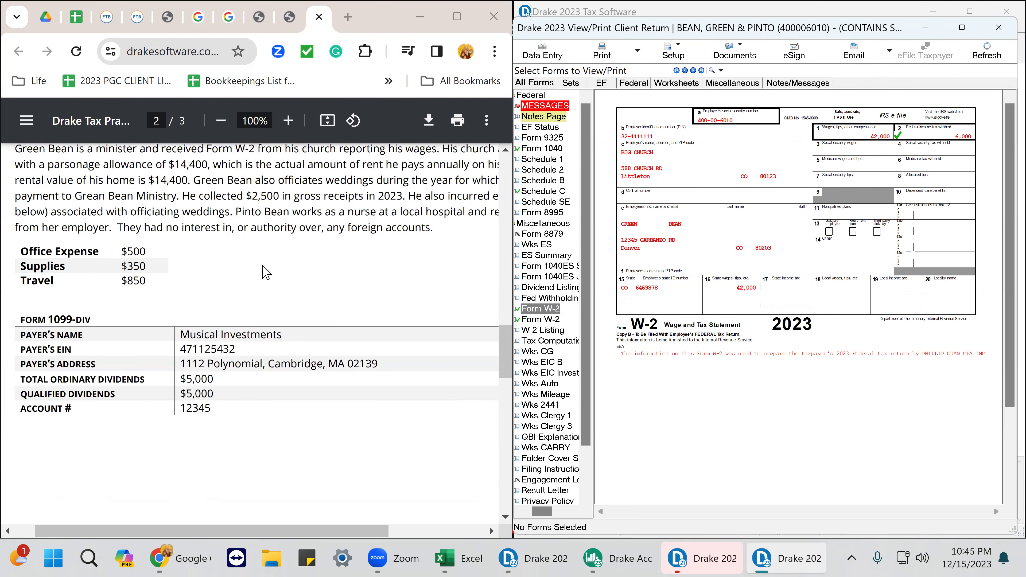
pyautogui.scroll(2, 267, 273)
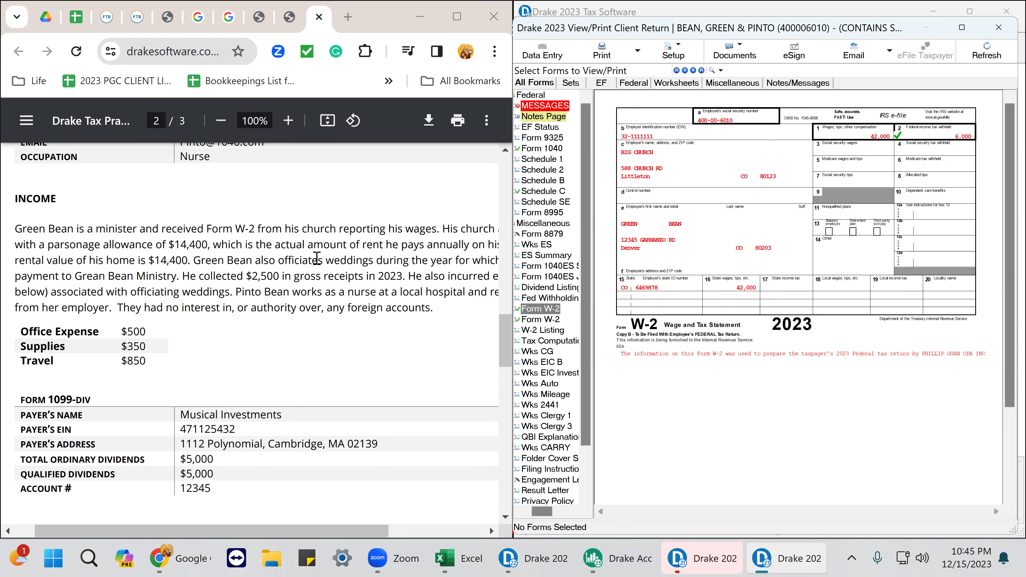
pyautogui.click(429, 342)
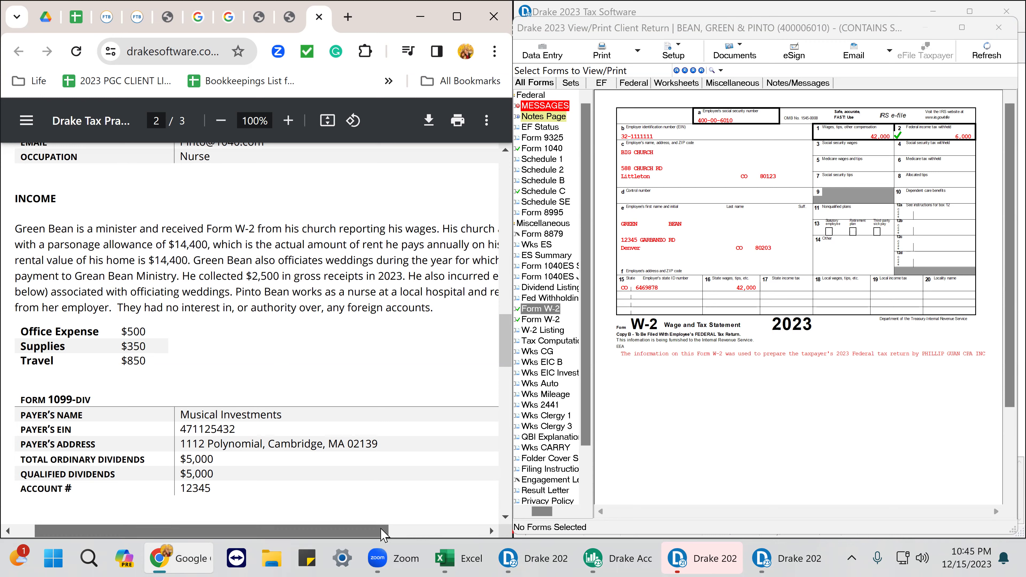
pyautogui.click(418, 538)
pyautogui.moveTo(418, 538); pyautogui.dragTo(380, 521)
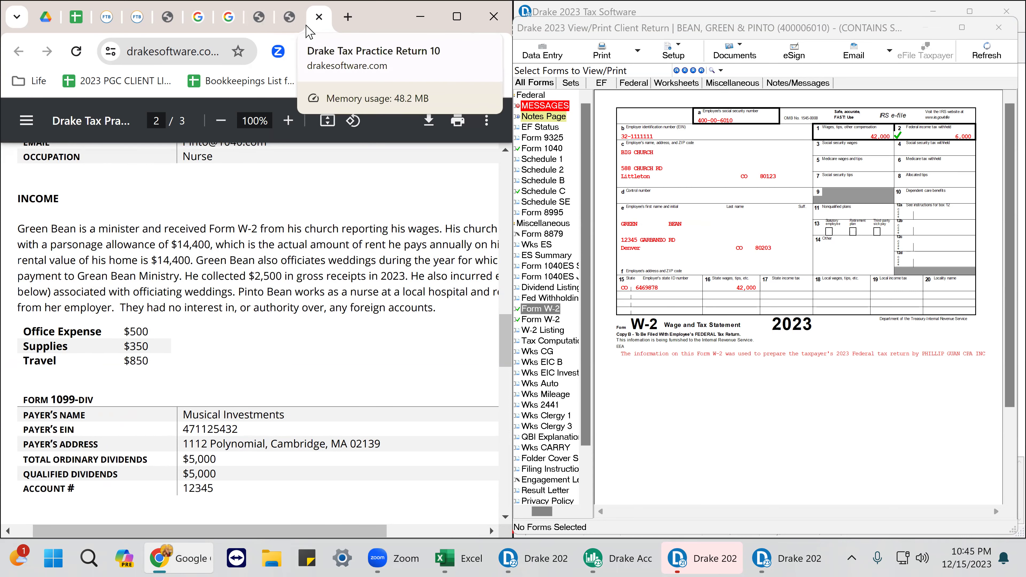
pyautogui.click(290, 20)
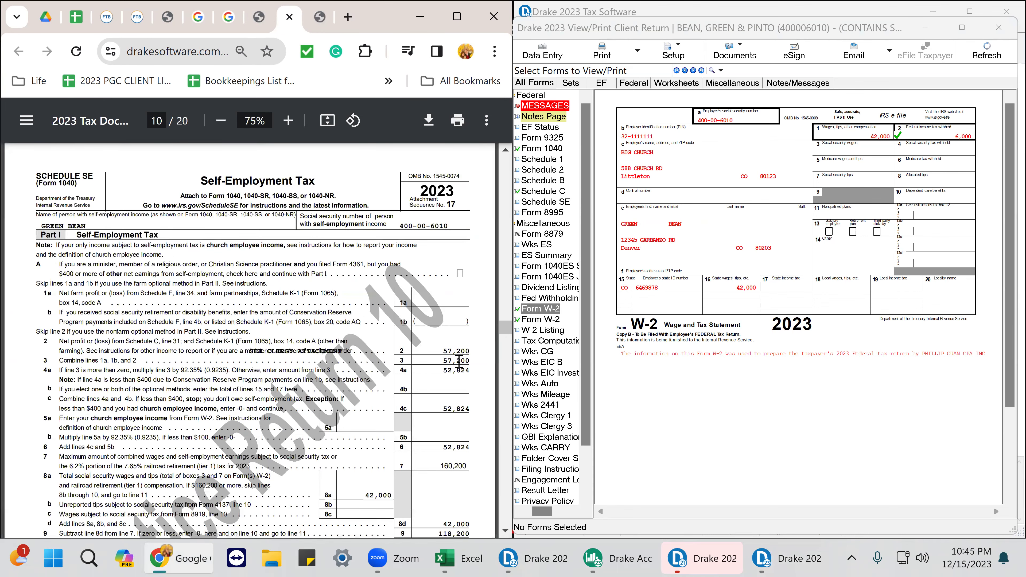
pyautogui.moveTo(459, 348); pyautogui.dragTo(468, 349)
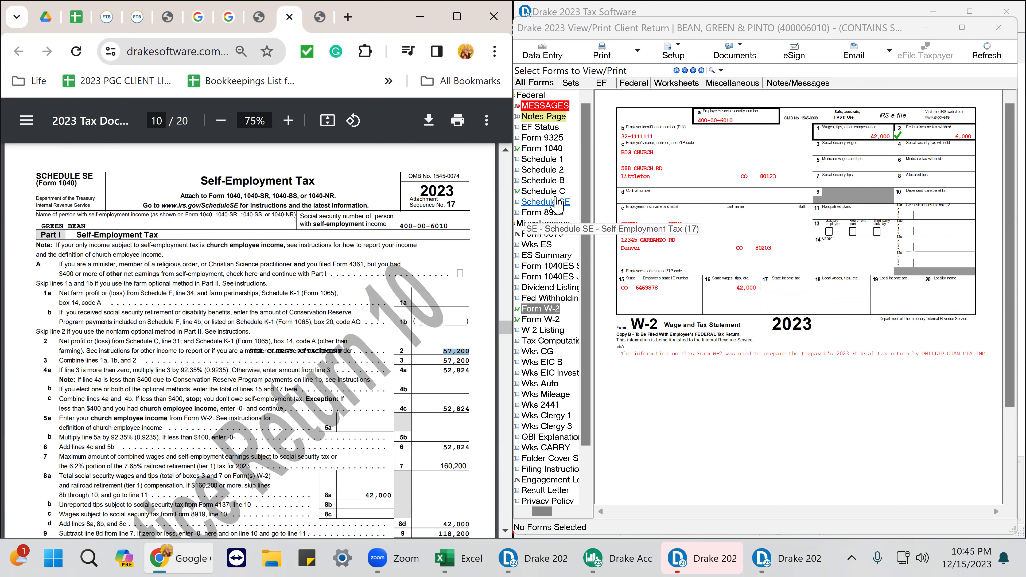
# Check the return's Schedule SE, and open the Big Church W-2 in data entry
pyautogui.click(566, 203)
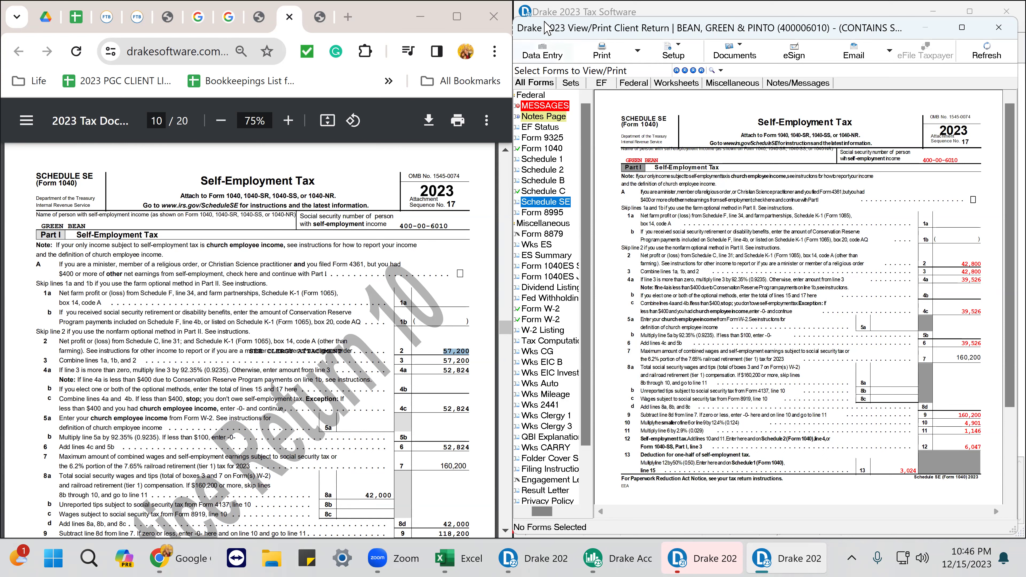
pyautogui.click(545, 57)
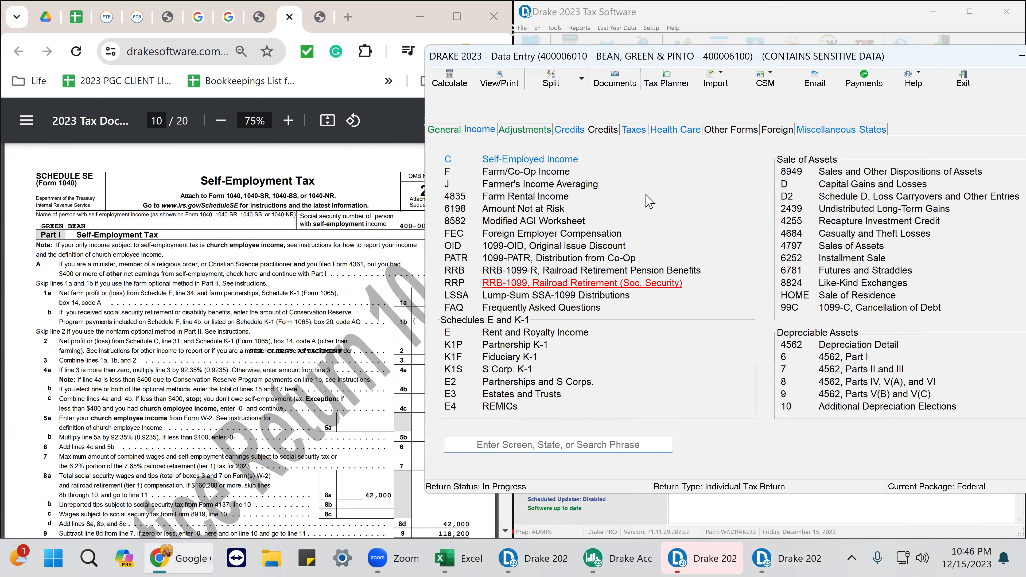
pyautogui.click(443, 133)
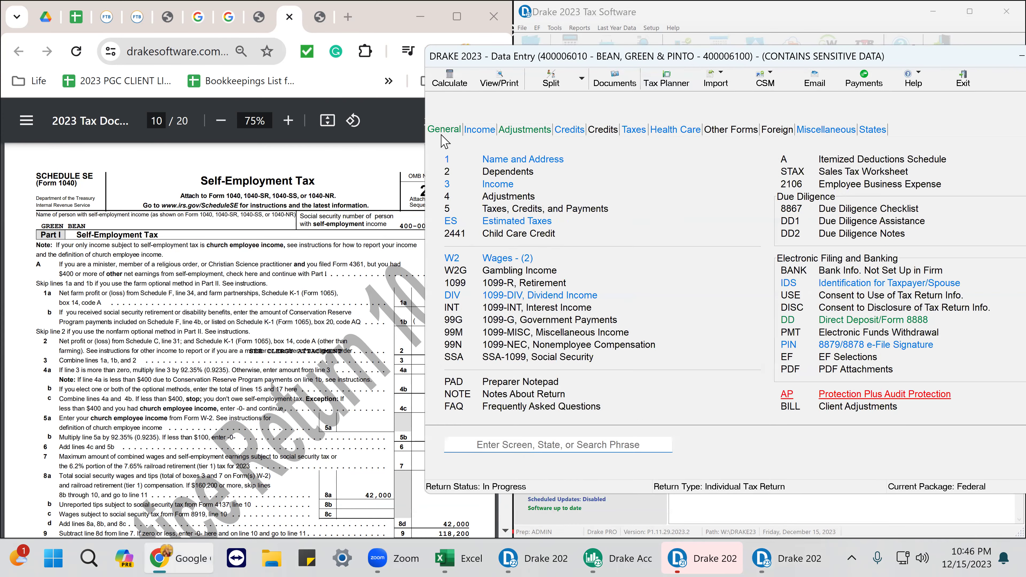
pyautogui.click(516, 258)
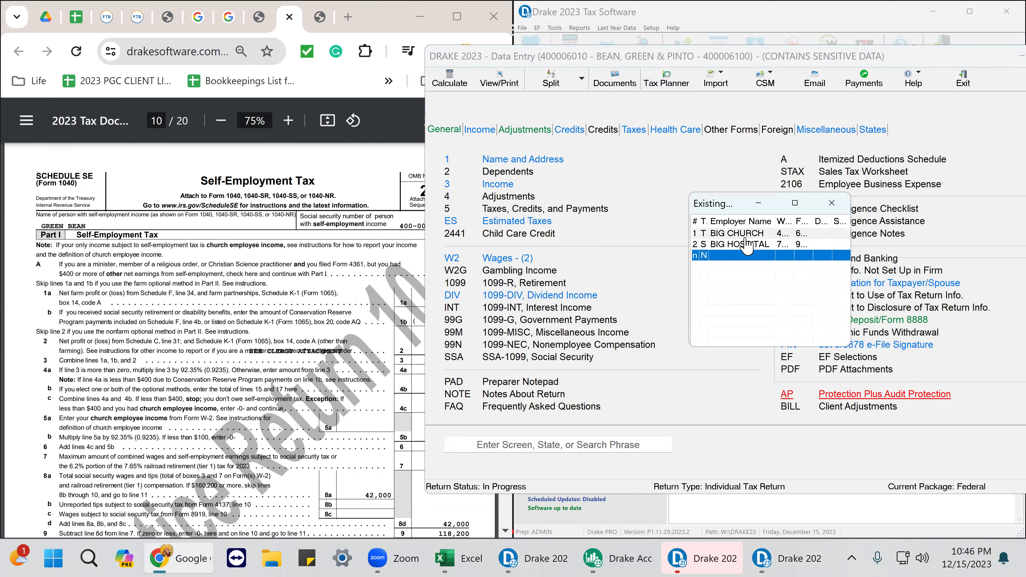
pyautogui.doubleClick(745, 235)
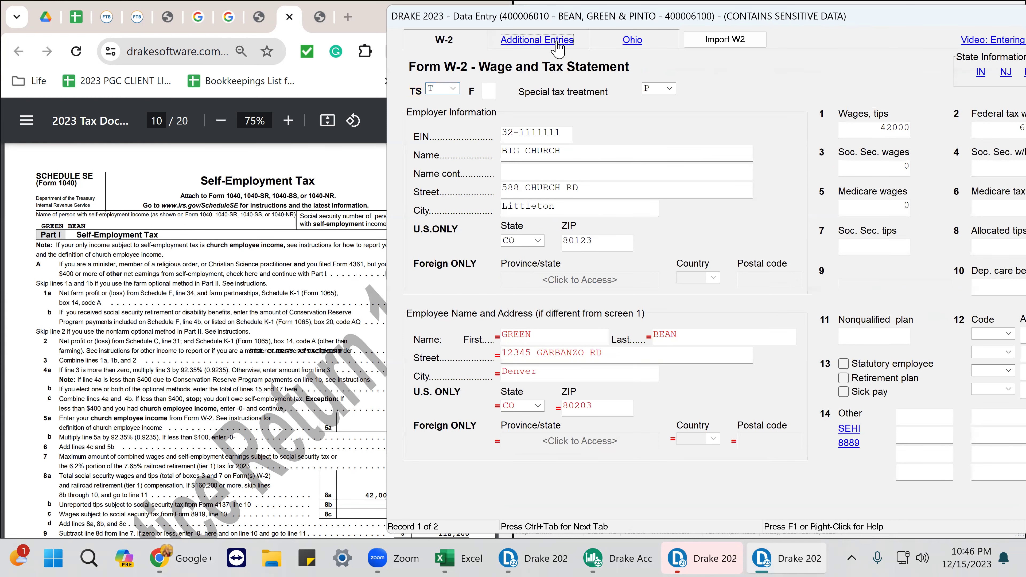
# Look through the Box 12 codes in the additional entries of the Big Church W-2
pyautogui.press('Escape')
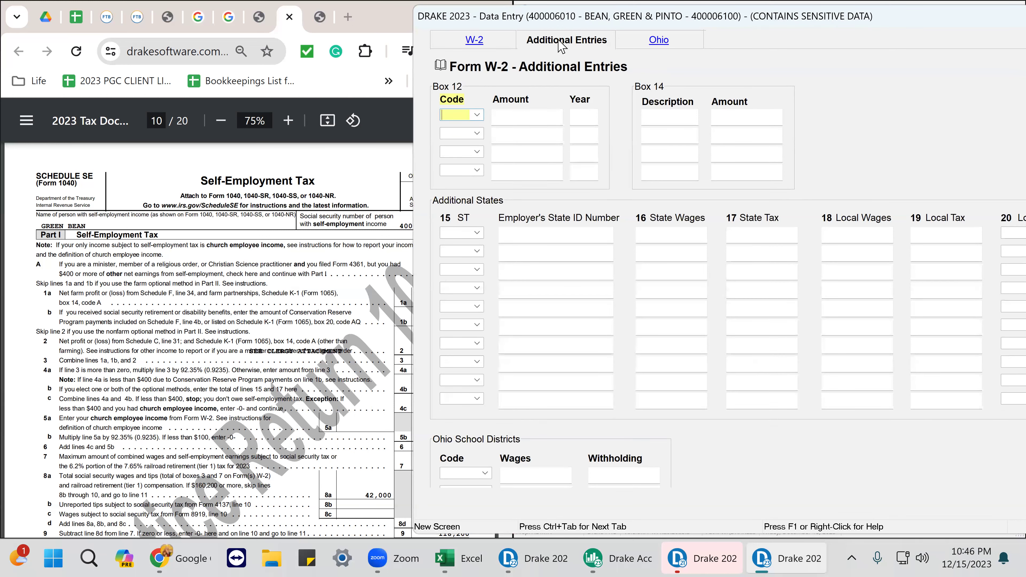
pyautogui.click(477, 115)
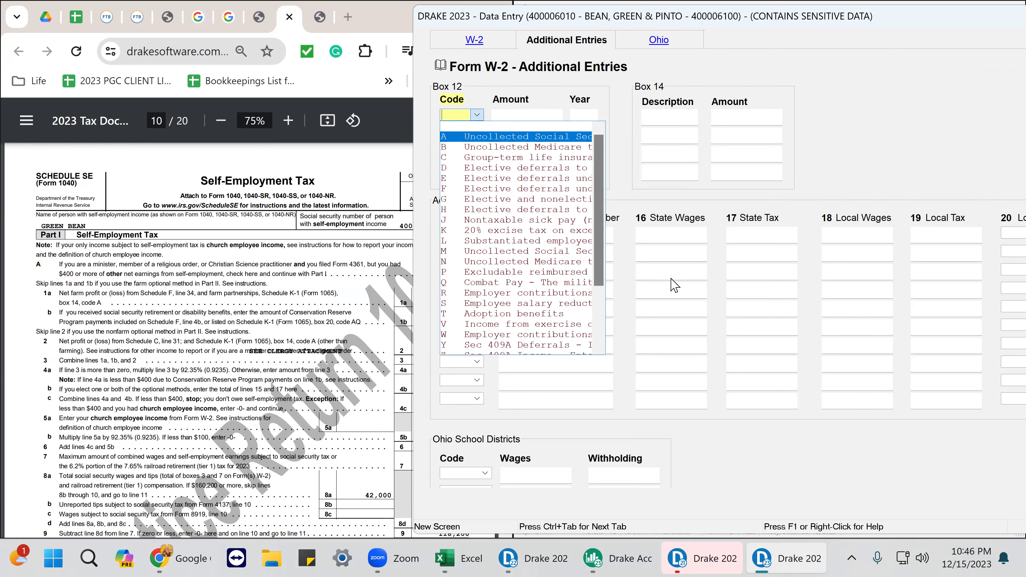
pyautogui.scroll(-3, 564, 358)
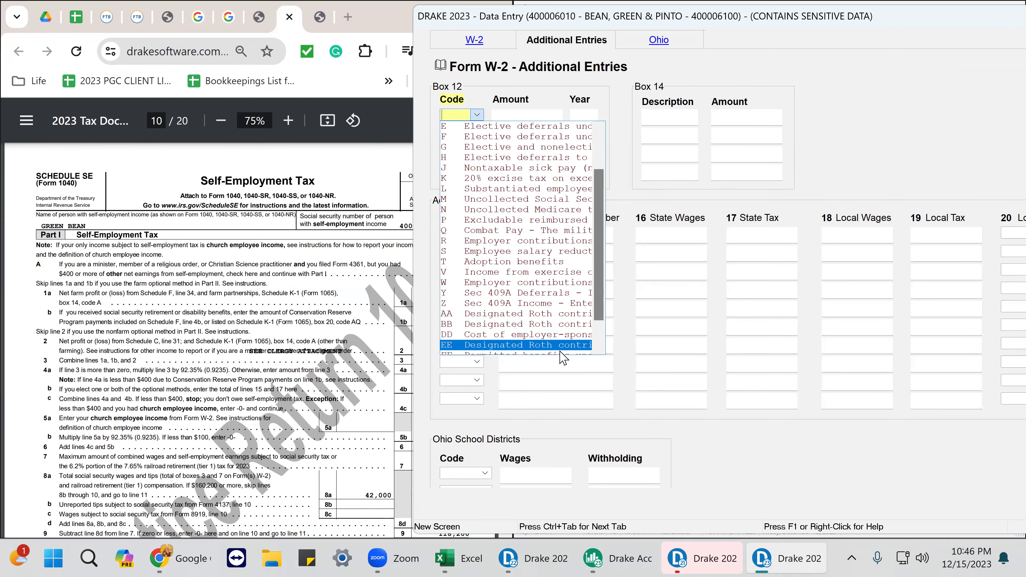
pyautogui.scroll(-1, 564, 357)
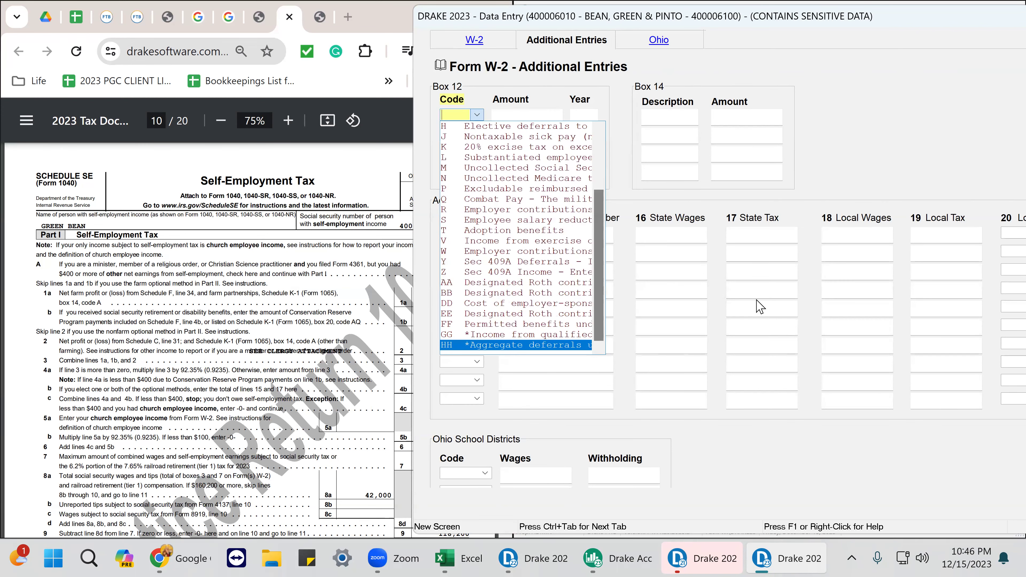
pyautogui.click(734, 282)
# Recheck the solution's Schedule SE and Schedule C, and return to the parsonage allowance details in the practice instructions
pyautogui.click(330, 326)
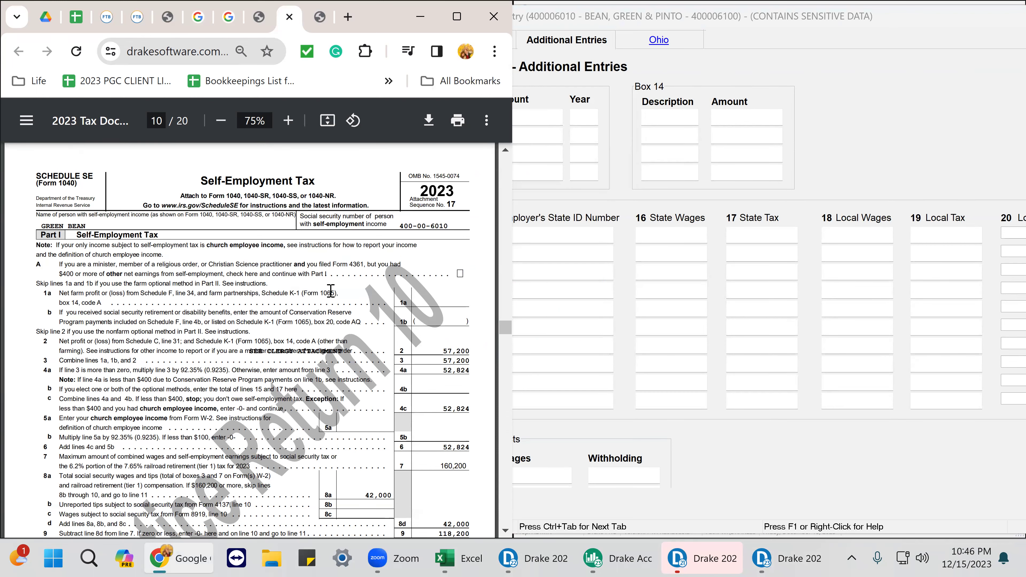
pyautogui.scroll(2, 330, 290)
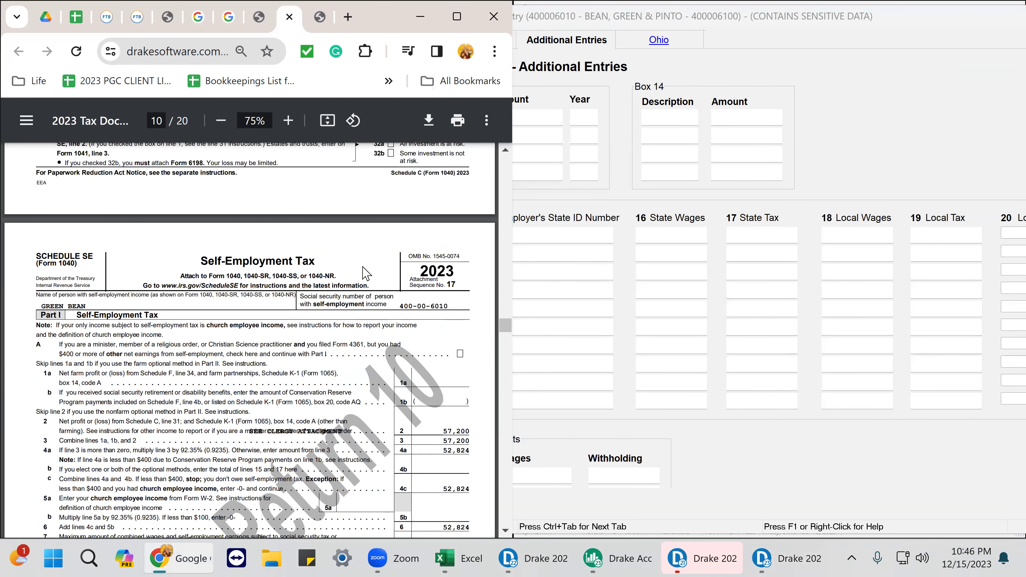
pyautogui.scroll(8, 366, 273)
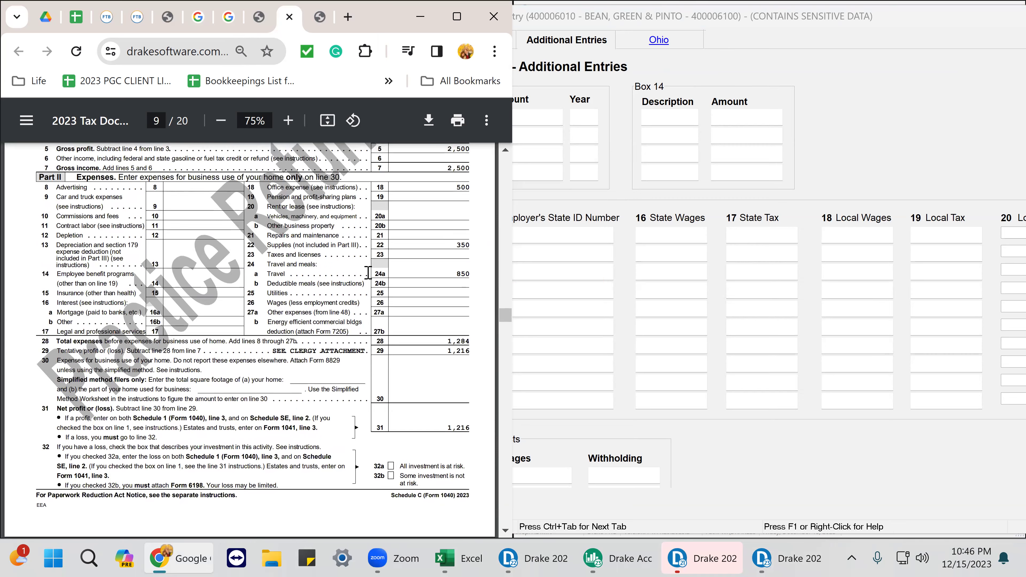
pyautogui.scroll(6, 368, 272)
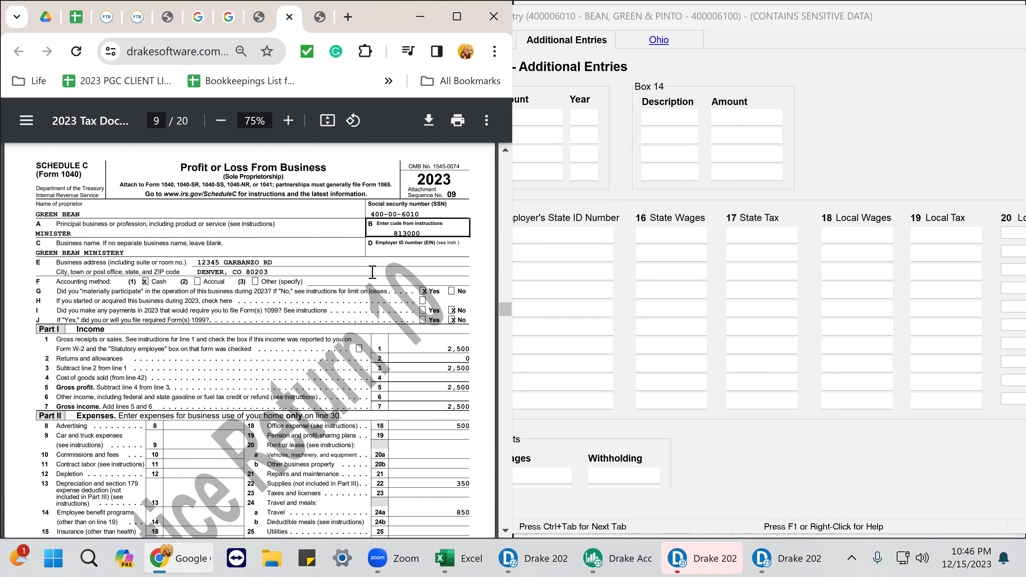
pyautogui.click(320, 18)
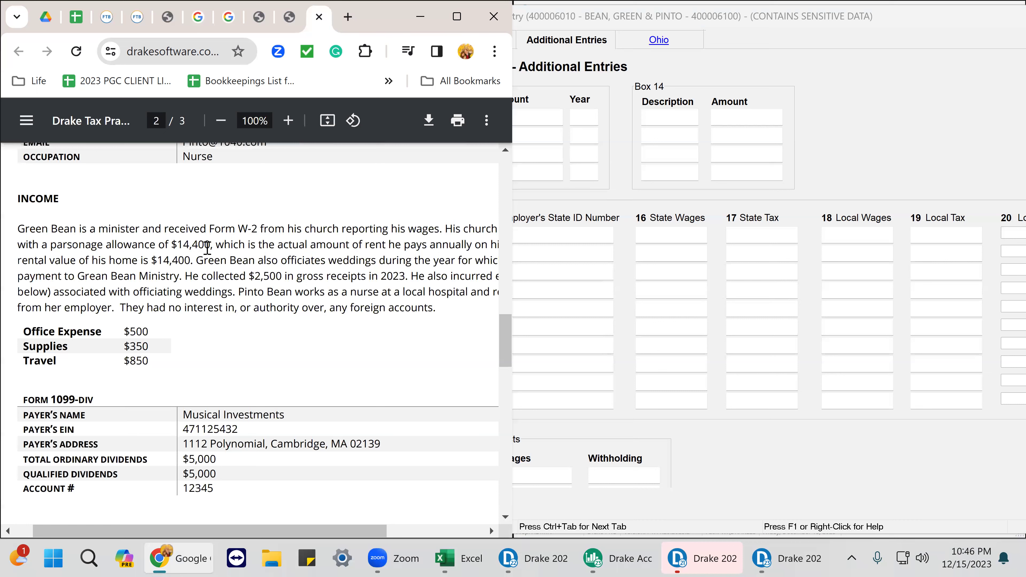
# Look through the Box 12 code list on the main Big Church W-2 entry form, and close the form without selecting a code
pyautogui.click(566, 236)
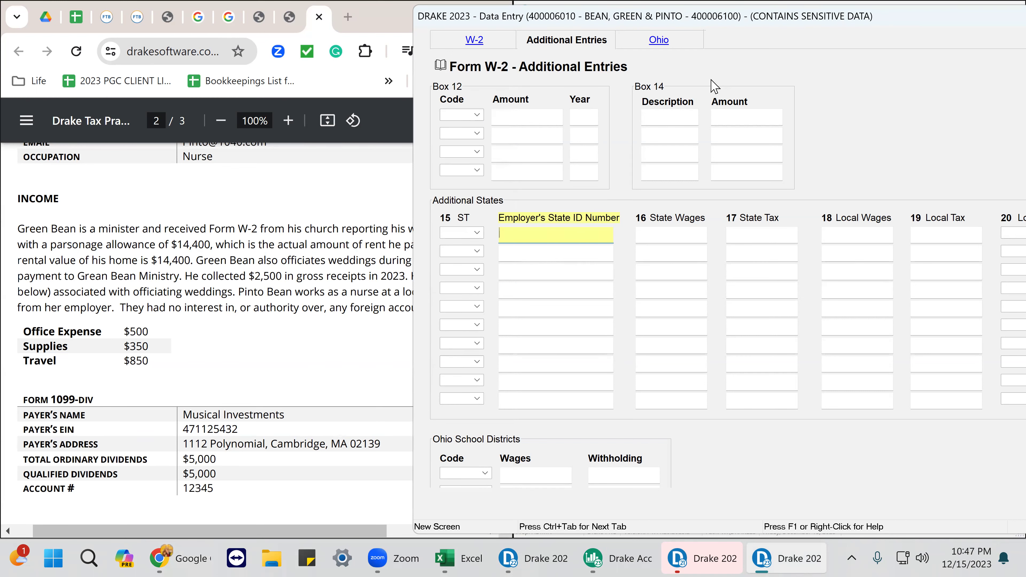
pyautogui.click(478, 42)
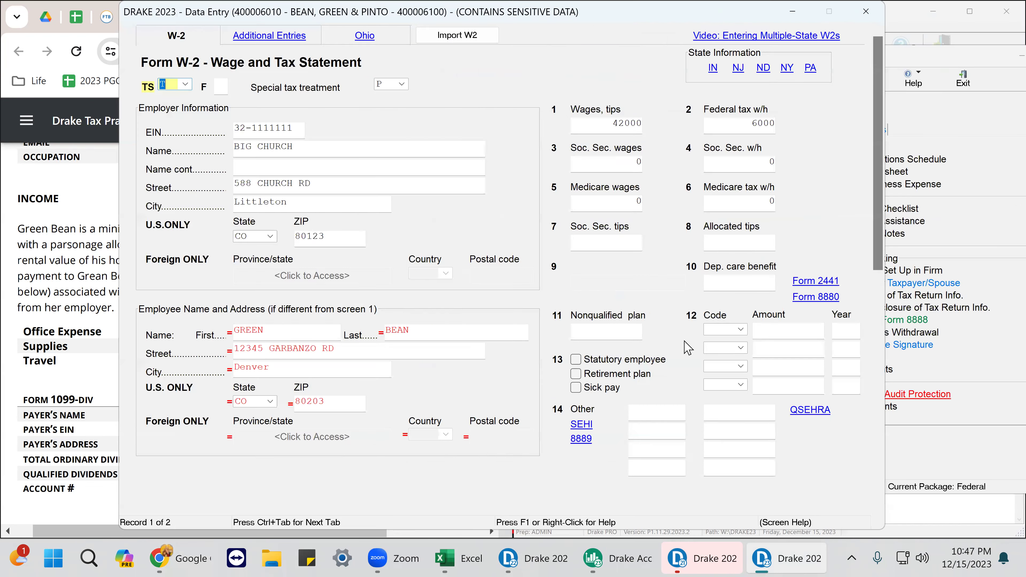
pyautogui.moveTo(841, 22); pyautogui.dragTo(573, 18)
pyautogui.click(741, 330)
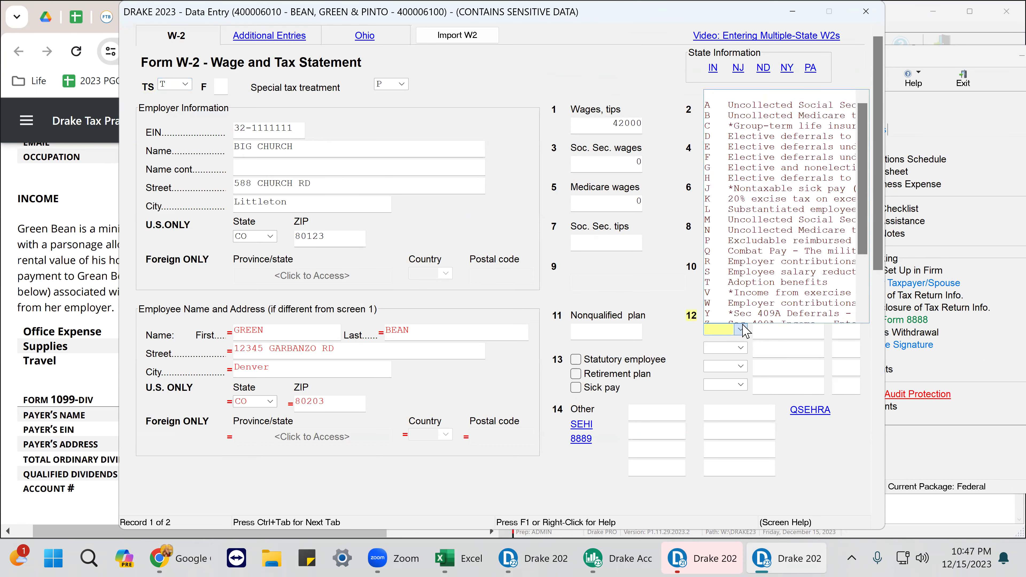
pyautogui.scroll(-2, 792, 275)
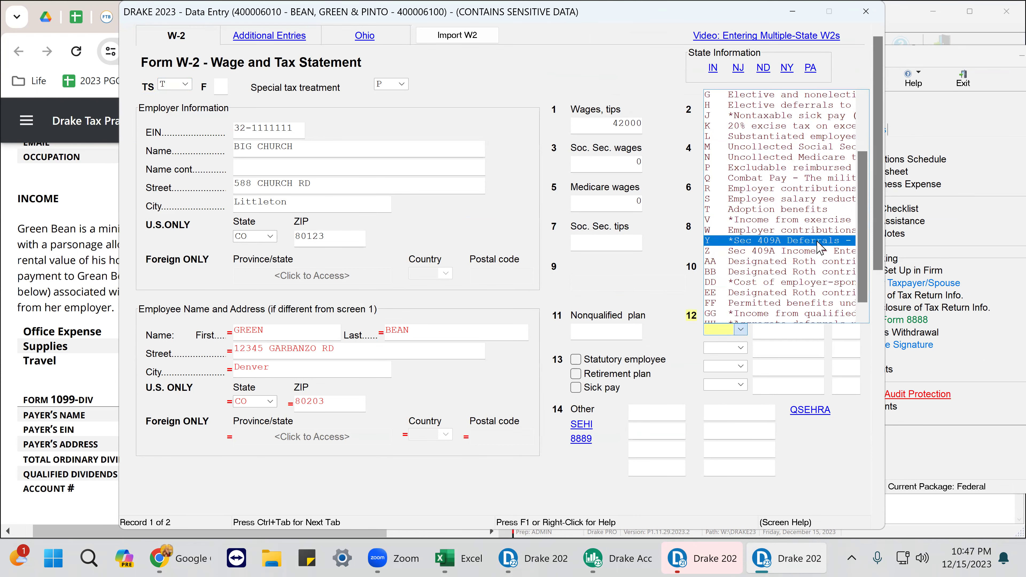
pyautogui.scroll(-1, 820, 246)
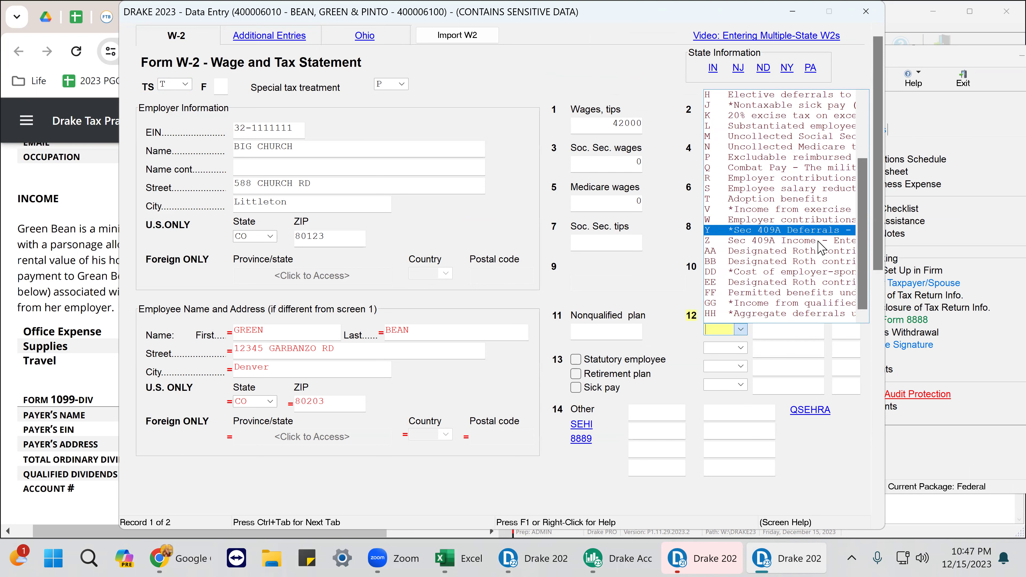
pyautogui.scroll(3, 820, 246)
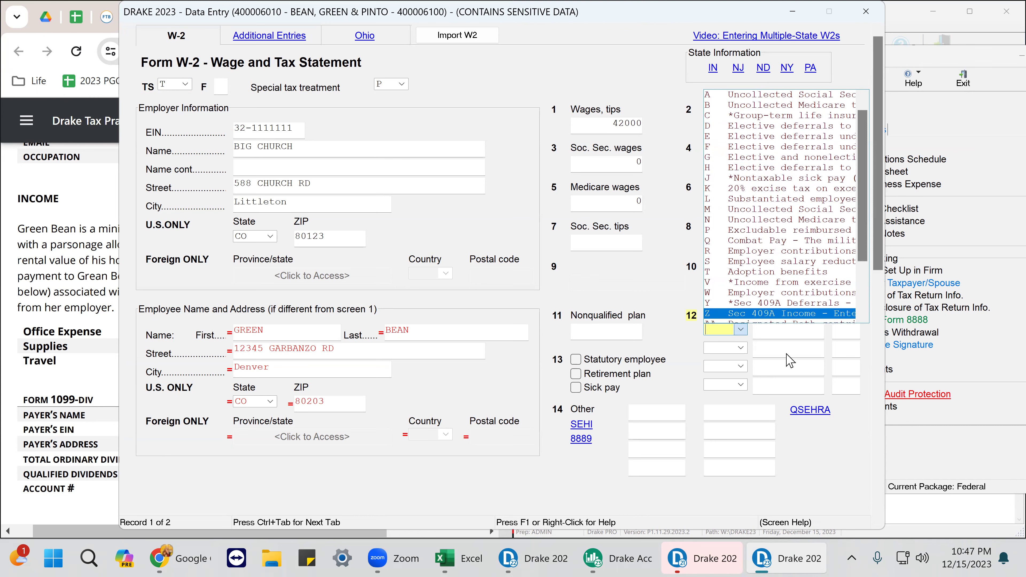
pyautogui.click(778, 336)
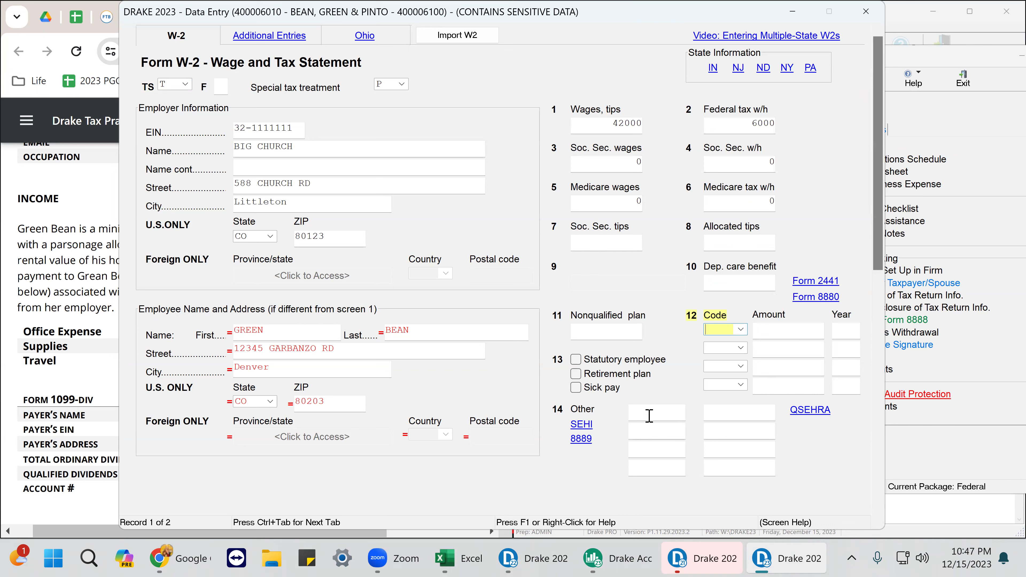
pyautogui.click(866, 12)
# Reread the taxpayer, spouse and W-2 details in the practice instructions, and highlight the special tax treatment on the Big Church W-2
pyautogui.click(321, 288)
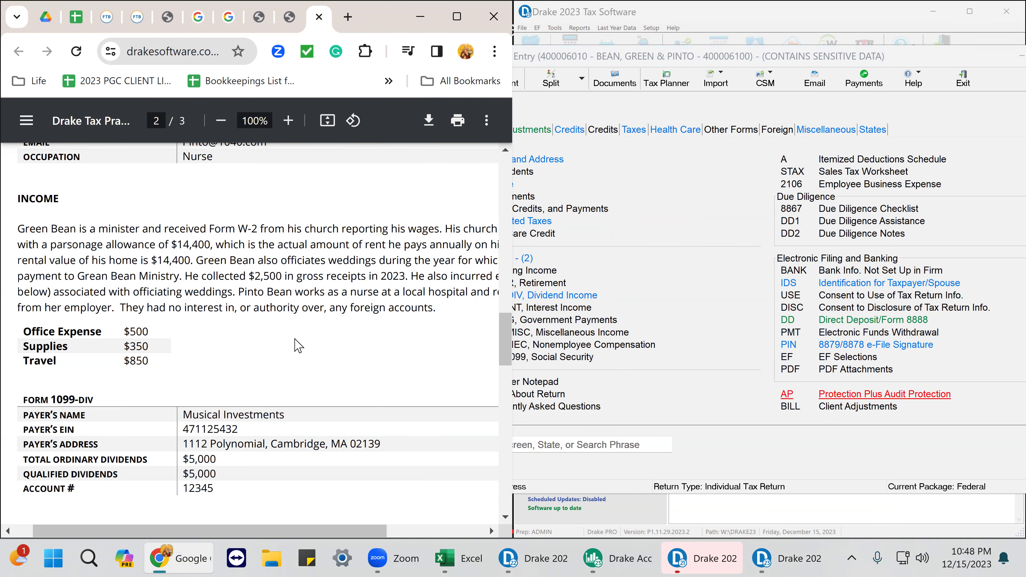
pyautogui.scroll(2, 299, 346)
pyautogui.scroll(4, 299, 345)
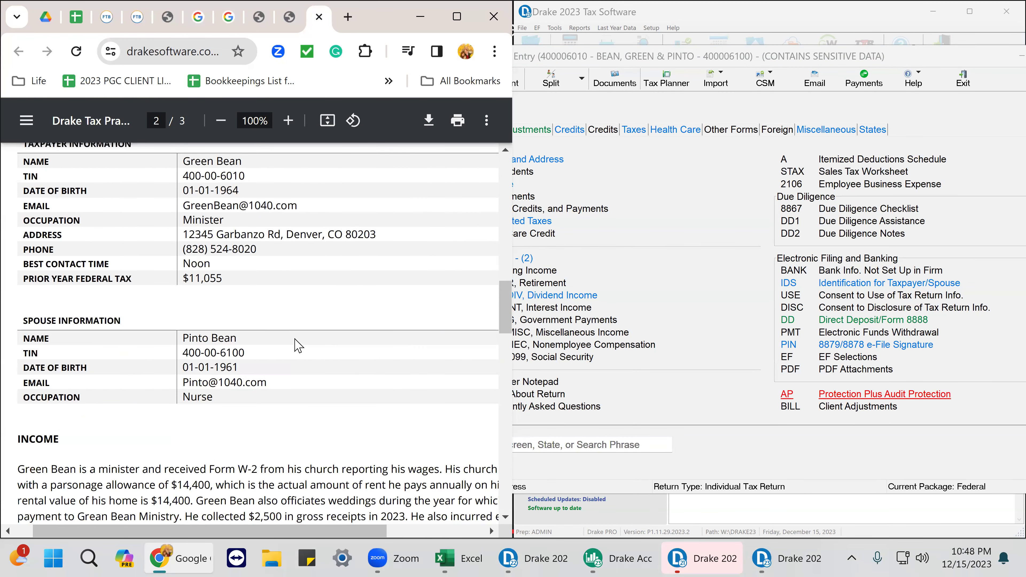
pyautogui.scroll(2, 298, 346)
pyautogui.scroll(-15, 299, 346)
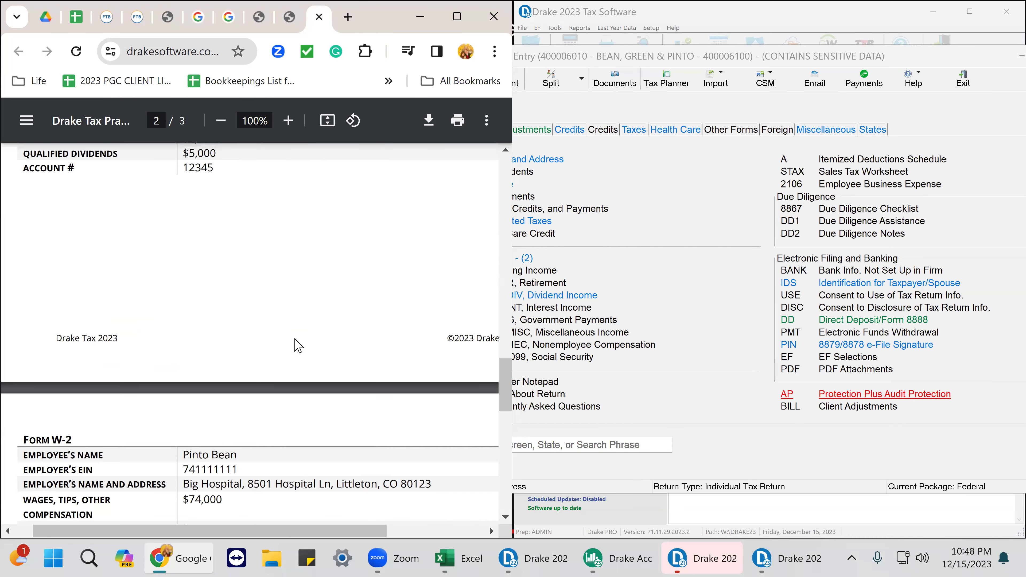
pyautogui.scroll(-6, 298, 346)
pyautogui.scroll(-4, 299, 346)
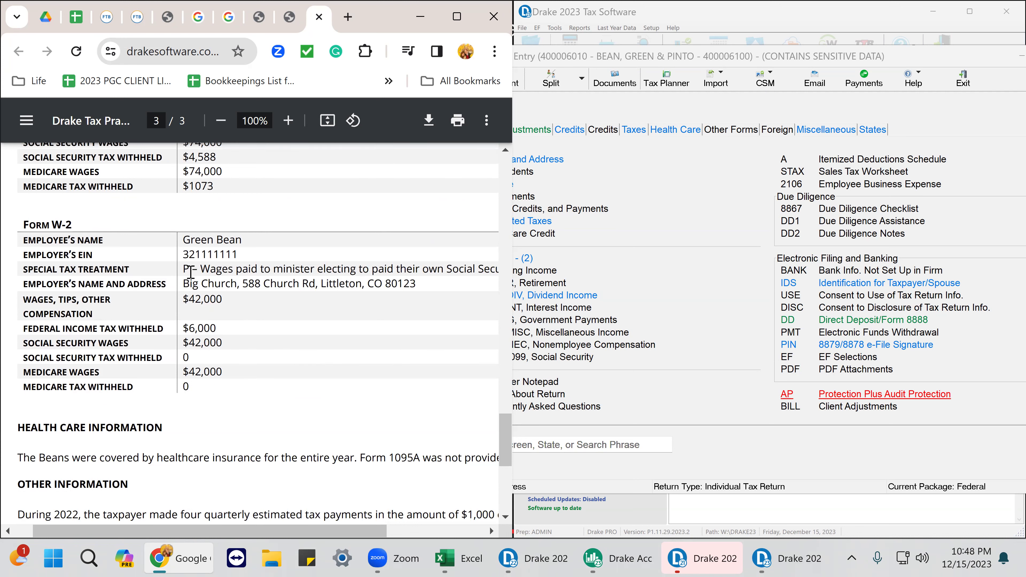
pyautogui.moveTo(207, 267); pyautogui.dragTo(505, 271)
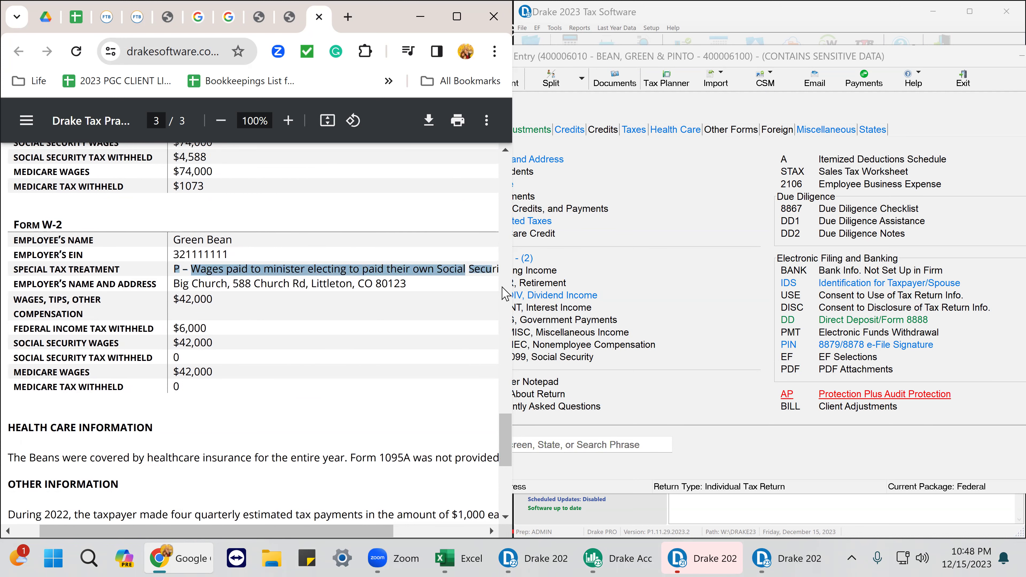
pyautogui.moveTo(372, 533); pyautogui.dragTo(422, 534)
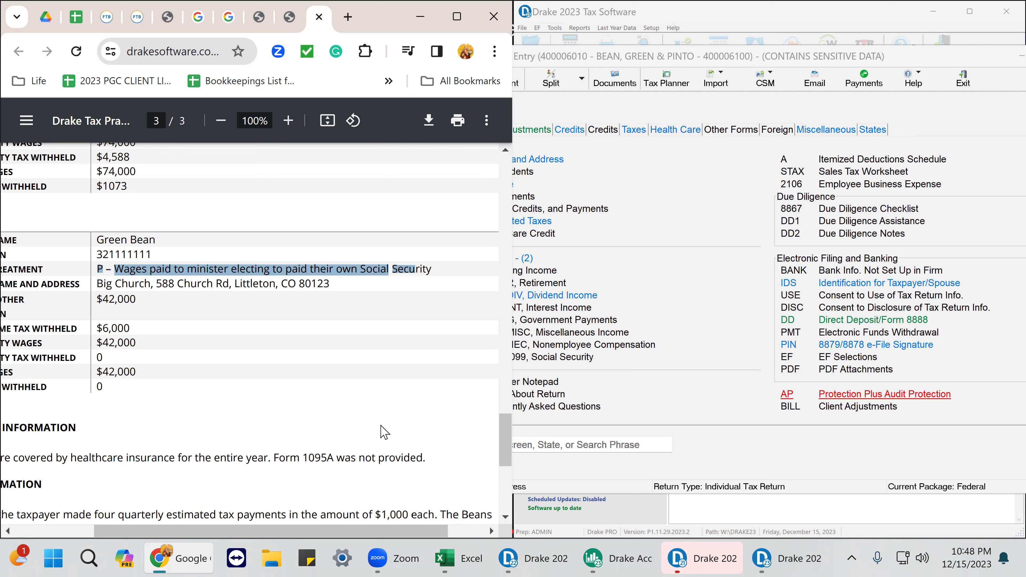
pyautogui.click(389, 436)
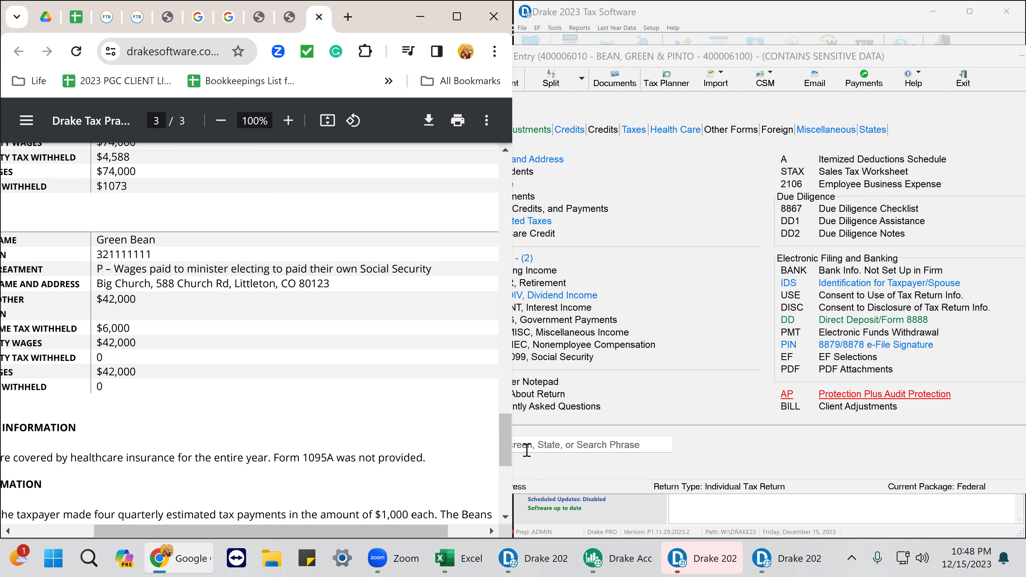
pyautogui.moveTo(506, 440); pyautogui.dragTo(544, 259)
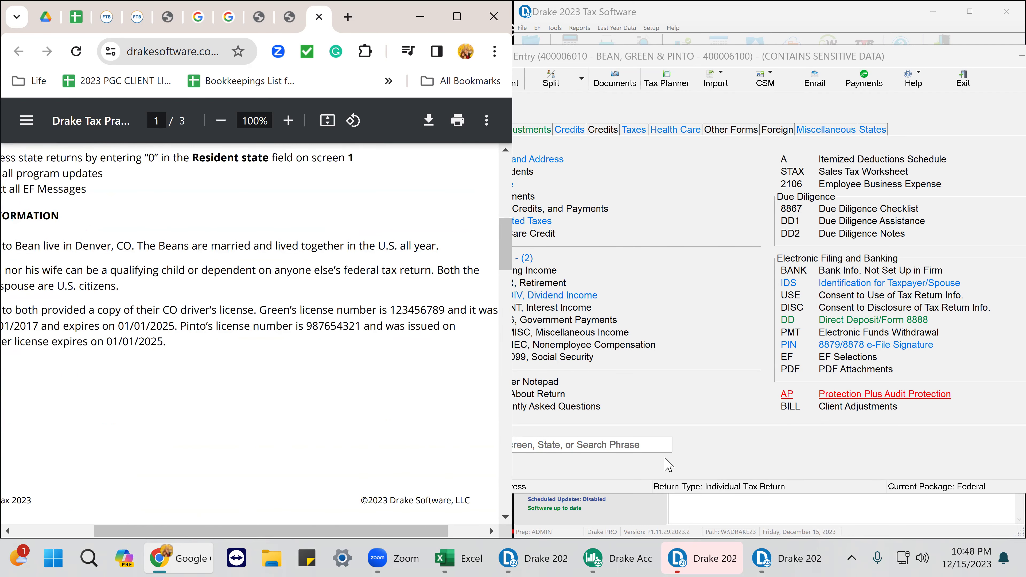
# Recalculate the return, dismiss the error report, and view the return's Form 1040
pyautogui.click(720, 446)
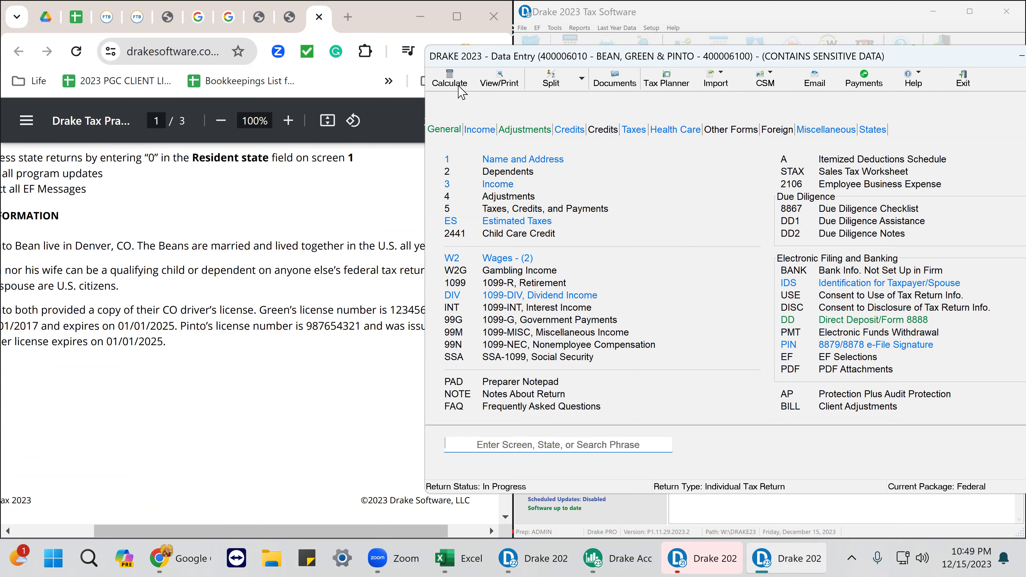
pyautogui.click(501, 83)
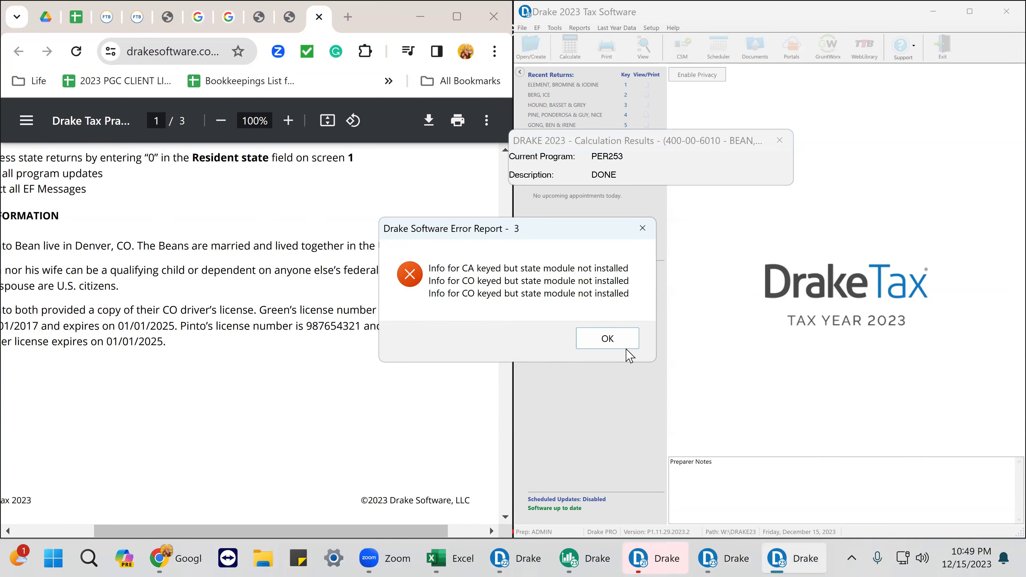
pyautogui.click(626, 346)
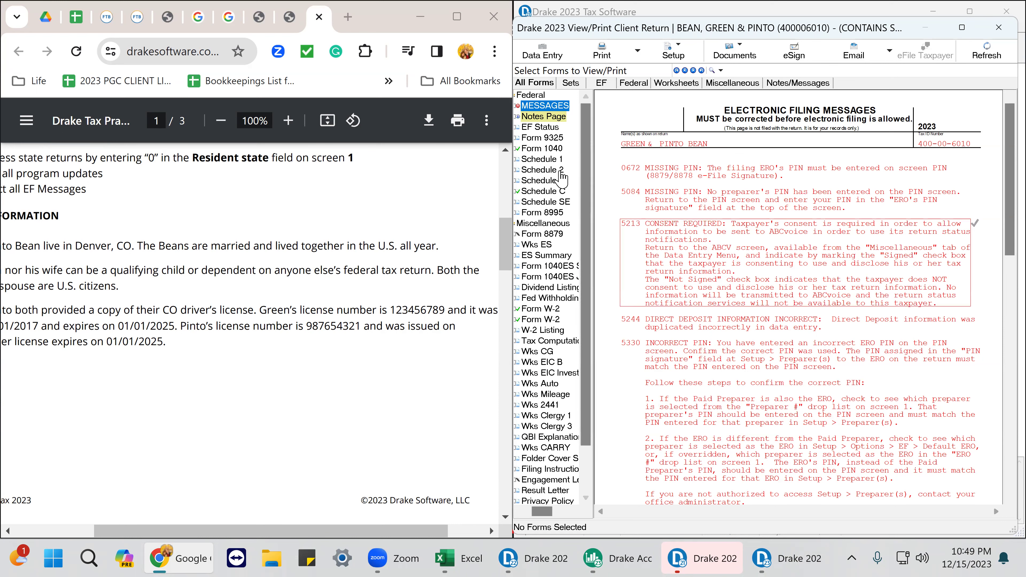
pyautogui.click(556, 151)
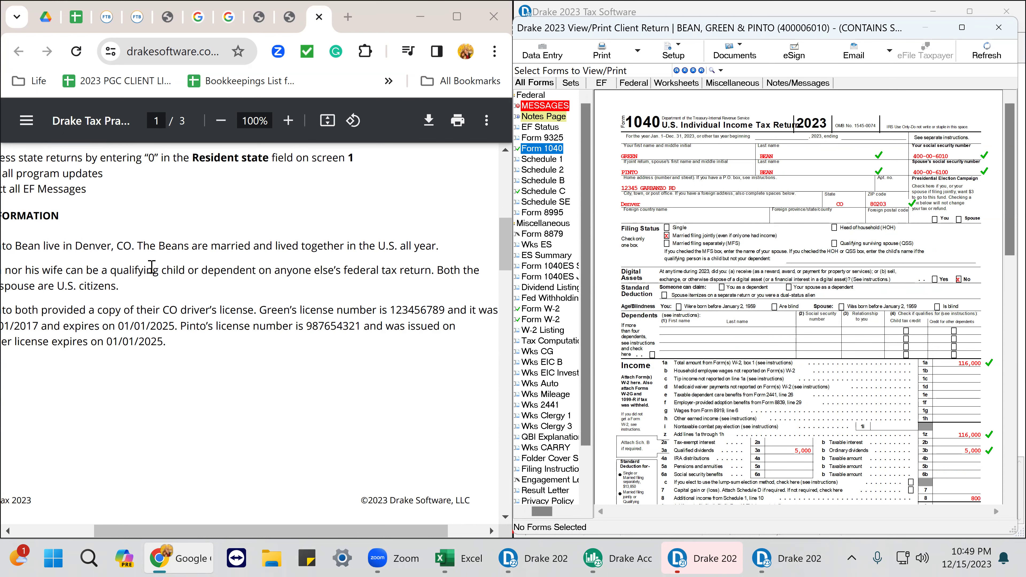
# Review the scenario list in the practice instructions, highlighting the W-2 income, minister income, parsonage allowance and Schedule C income items
pyautogui.scroll(8, 182, 324)
pyautogui.moveTo(166, 527); pyautogui.dragTo(86, 527)
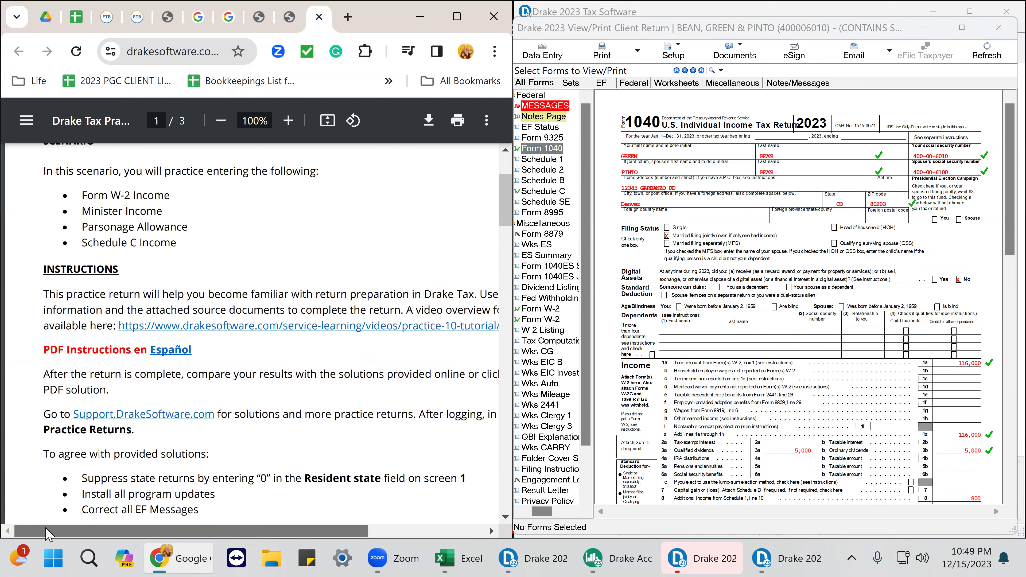
pyautogui.moveTo(82, 195); pyautogui.dragTo(177, 196)
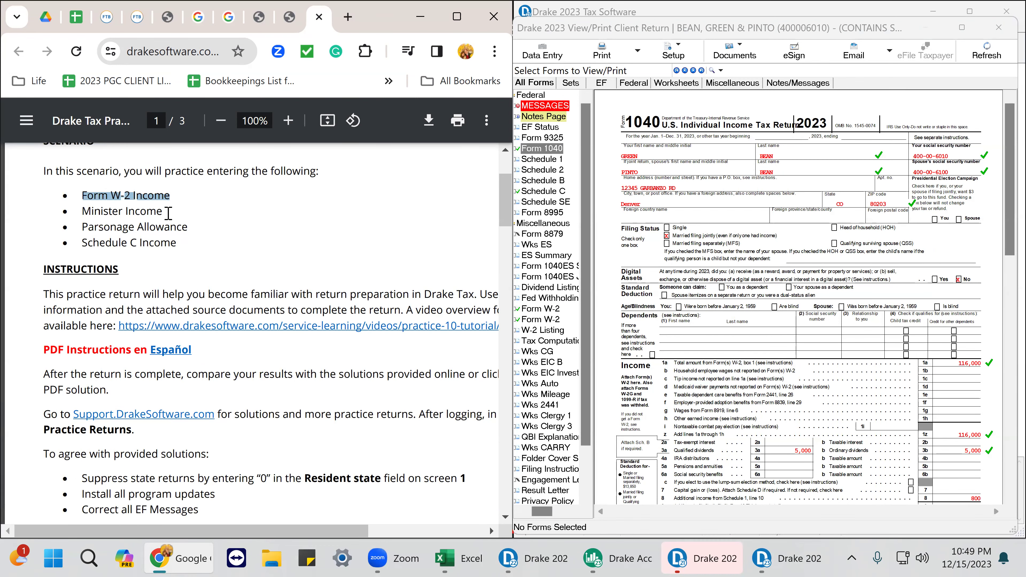
pyautogui.moveTo(83, 213); pyautogui.dragTo(172, 251)
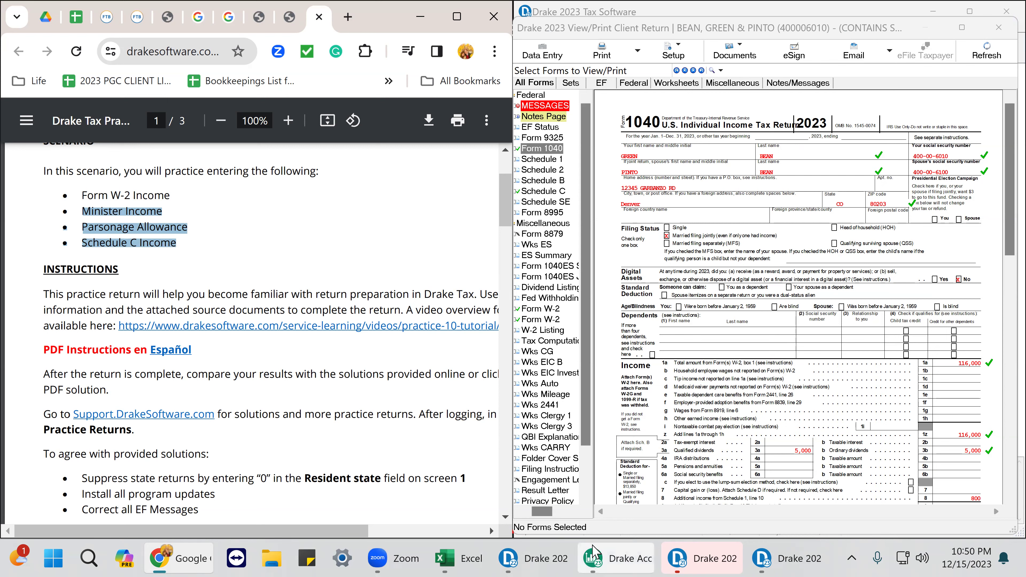
pyautogui.moveTo(593, 551)
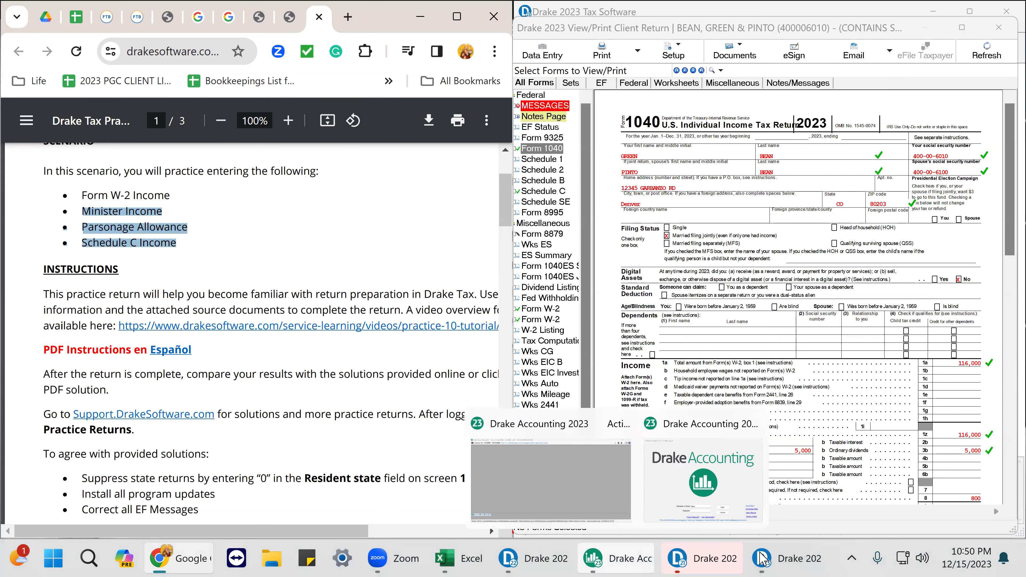